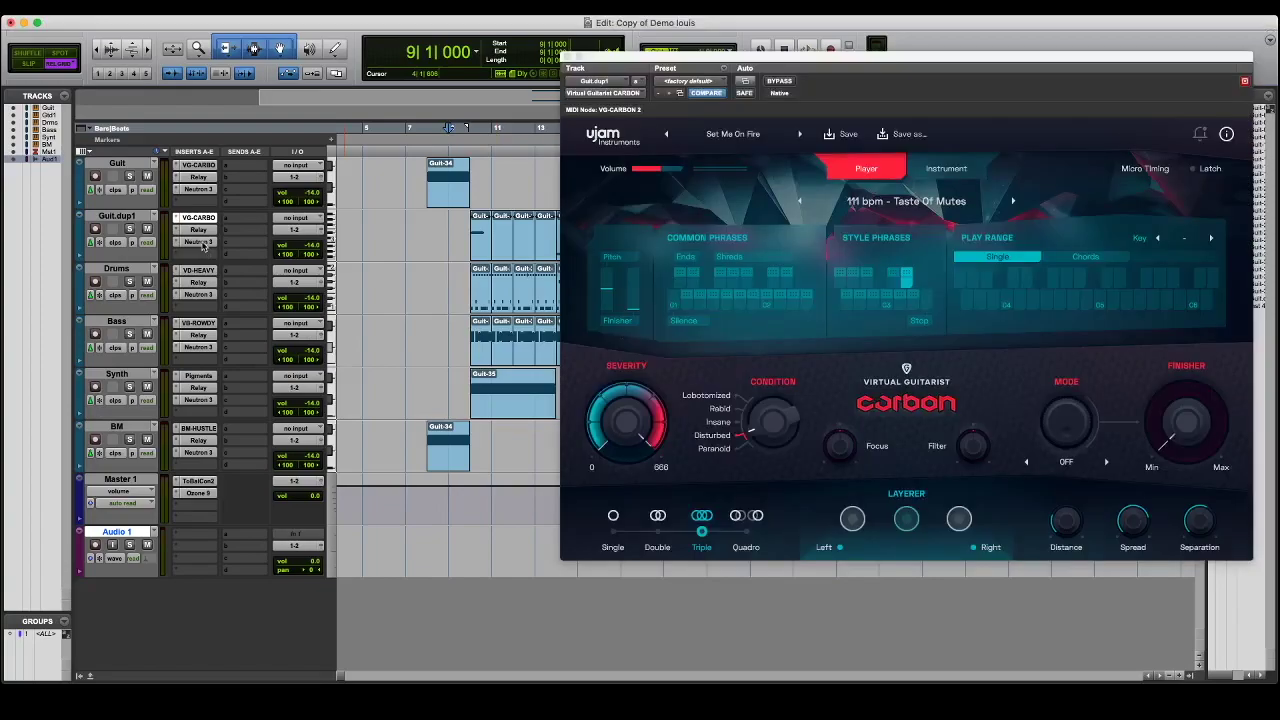
# Inspect Neutron 3 on Guit.dup1 plus Tonal Balance Control 2 and Ozone 9 on Master 1, closing the plug-in window when done
pyautogui.click(203, 245)
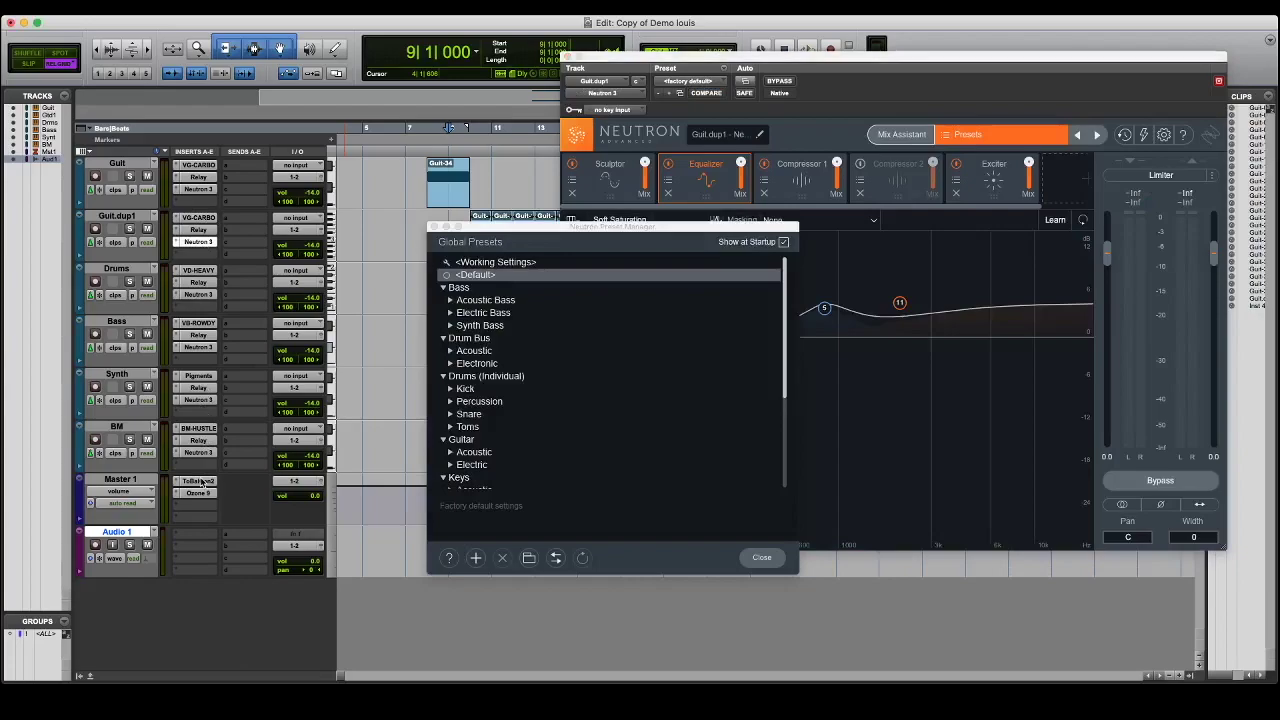
pyautogui.click(199, 481)
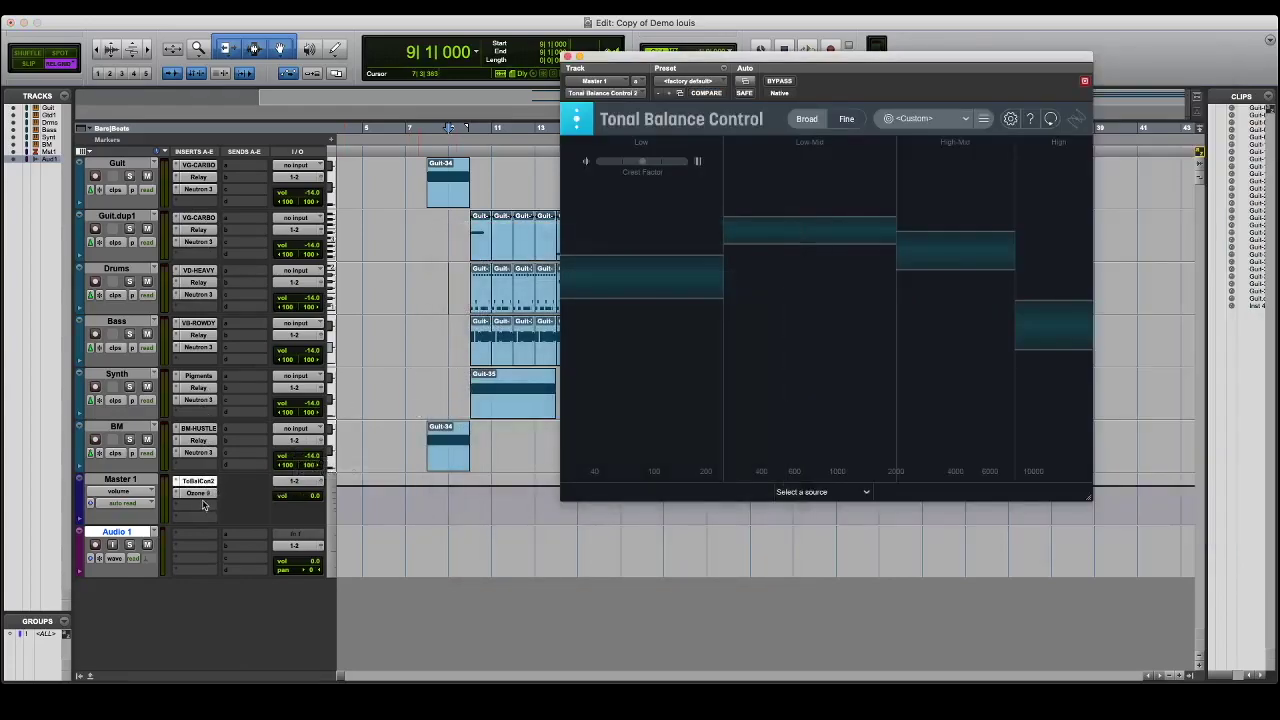
pyautogui.click(199, 493)
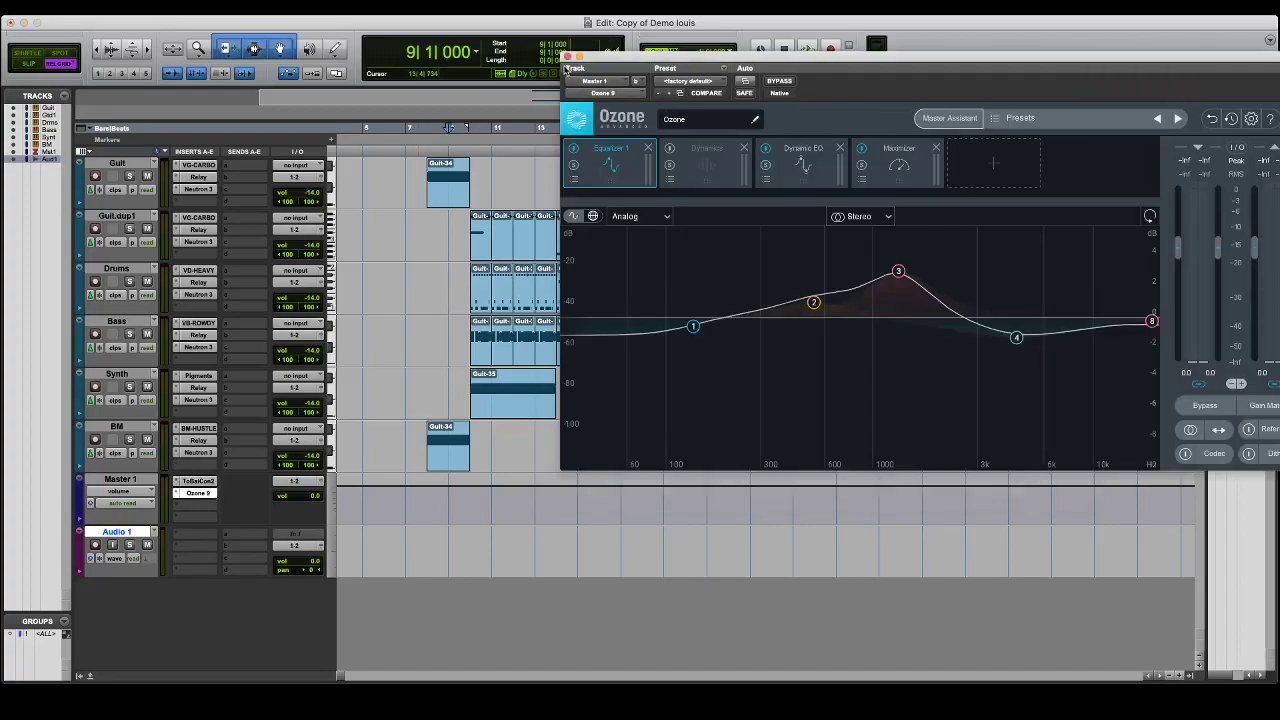
pyautogui.click(567, 57)
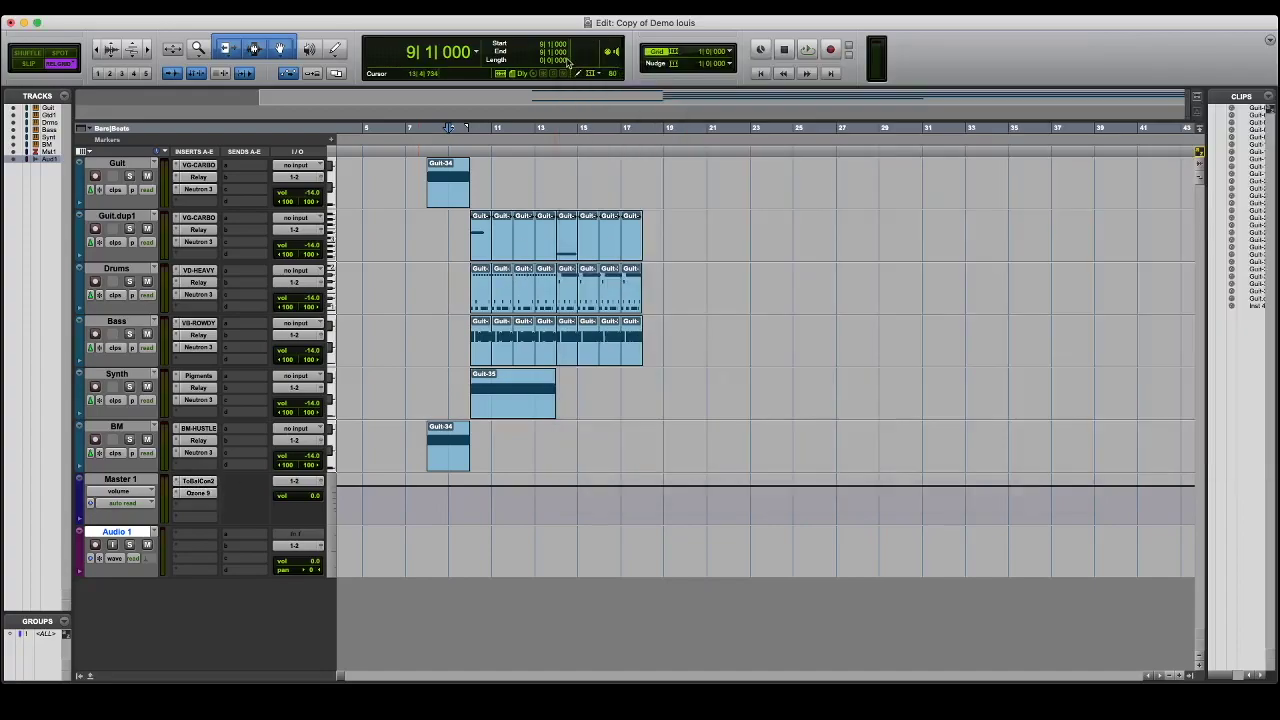
# Select the clips from Guit-34 on the Guit track through the last Guit.dup1 clip and play the section through
pyautogui.click(450, 205)
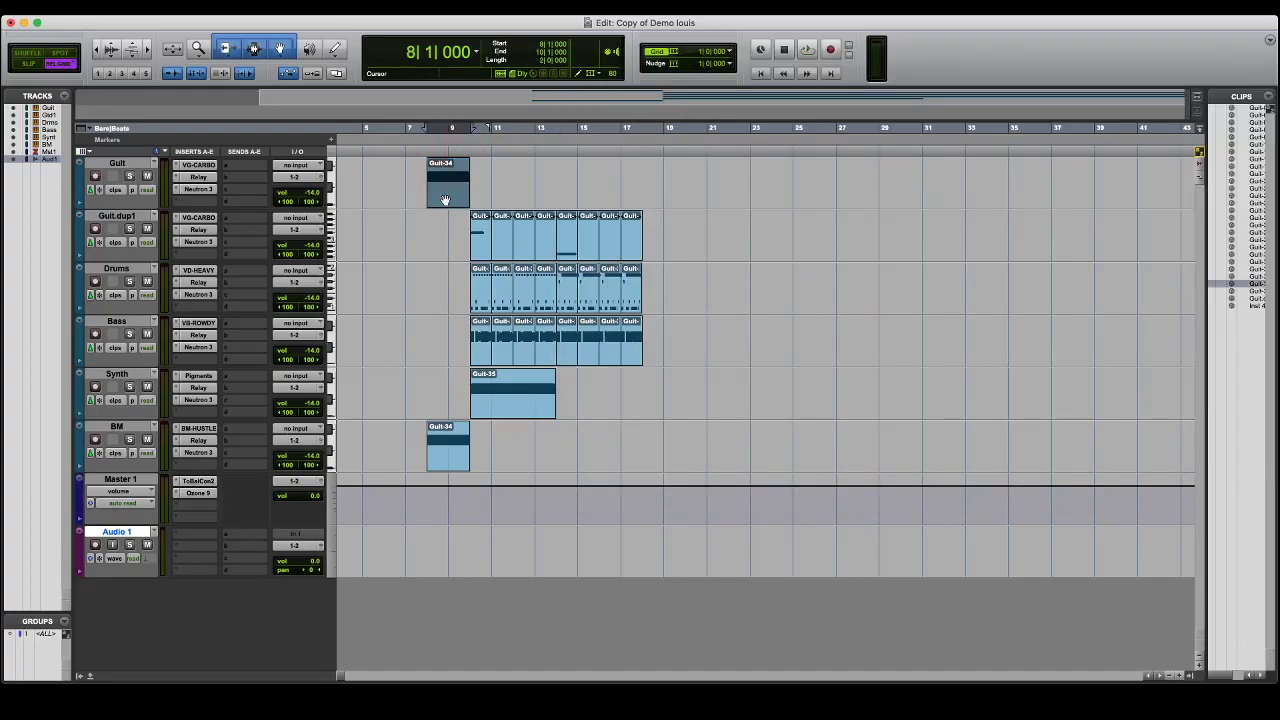
pyautogui.keyDown('shift'); pyautogui.click(633, 252); pyautogui.keyUp('shift')
pyautogui.press('space')
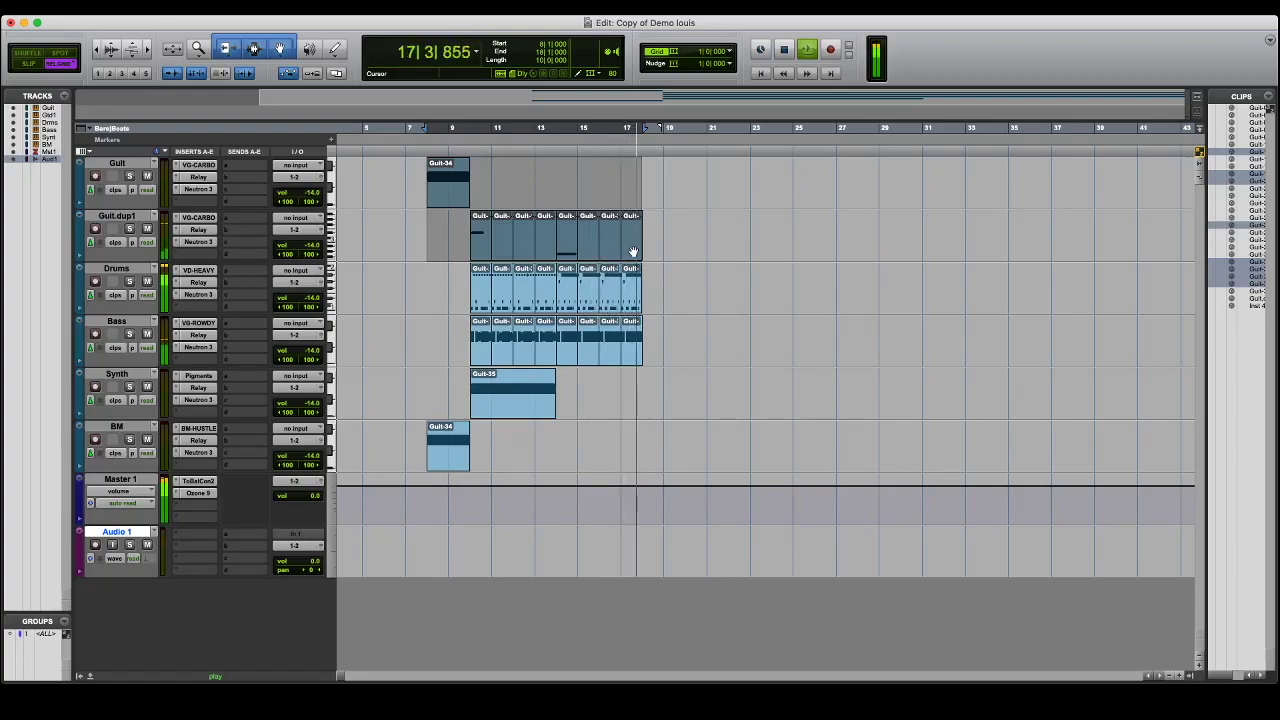
pyautogui.press('space')
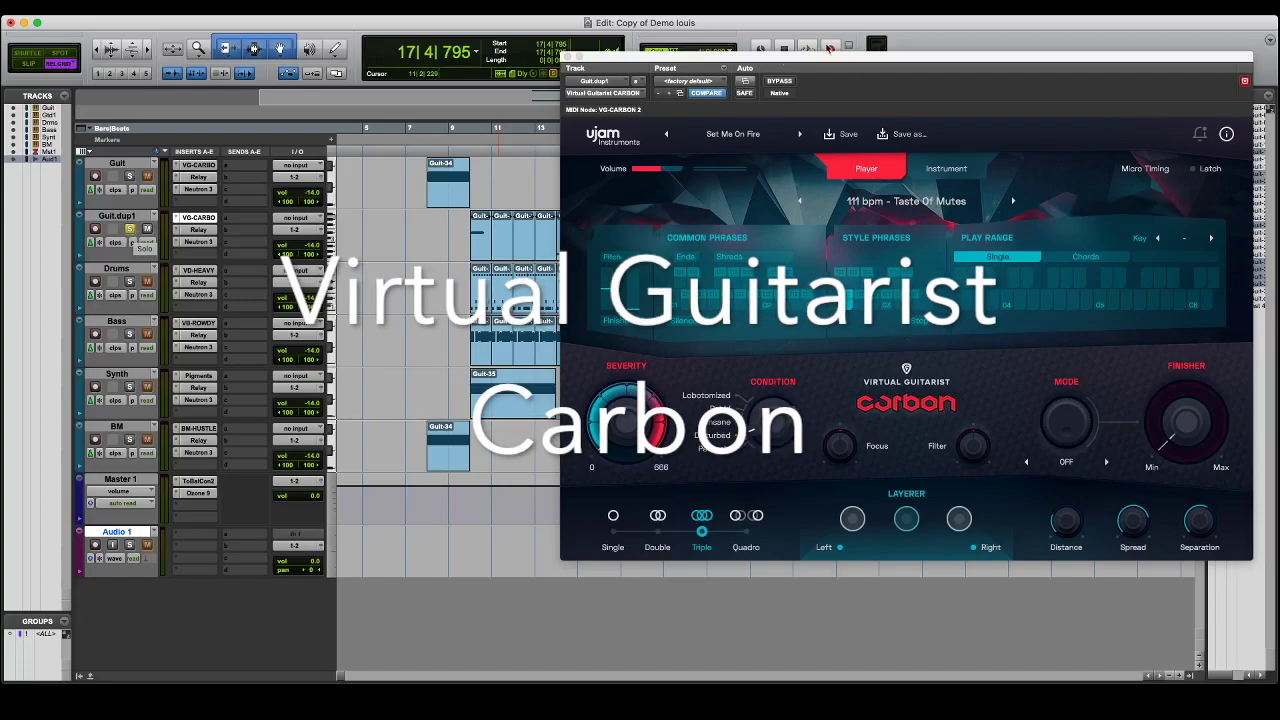
# Record-enable the Guit.dup1 track with Virtual Guitarist Carbon in Instrument mode, and return the plug-in to Player mode
pyautogui.moveTo(855, 60); pyautogui.dragTo(632, 64)
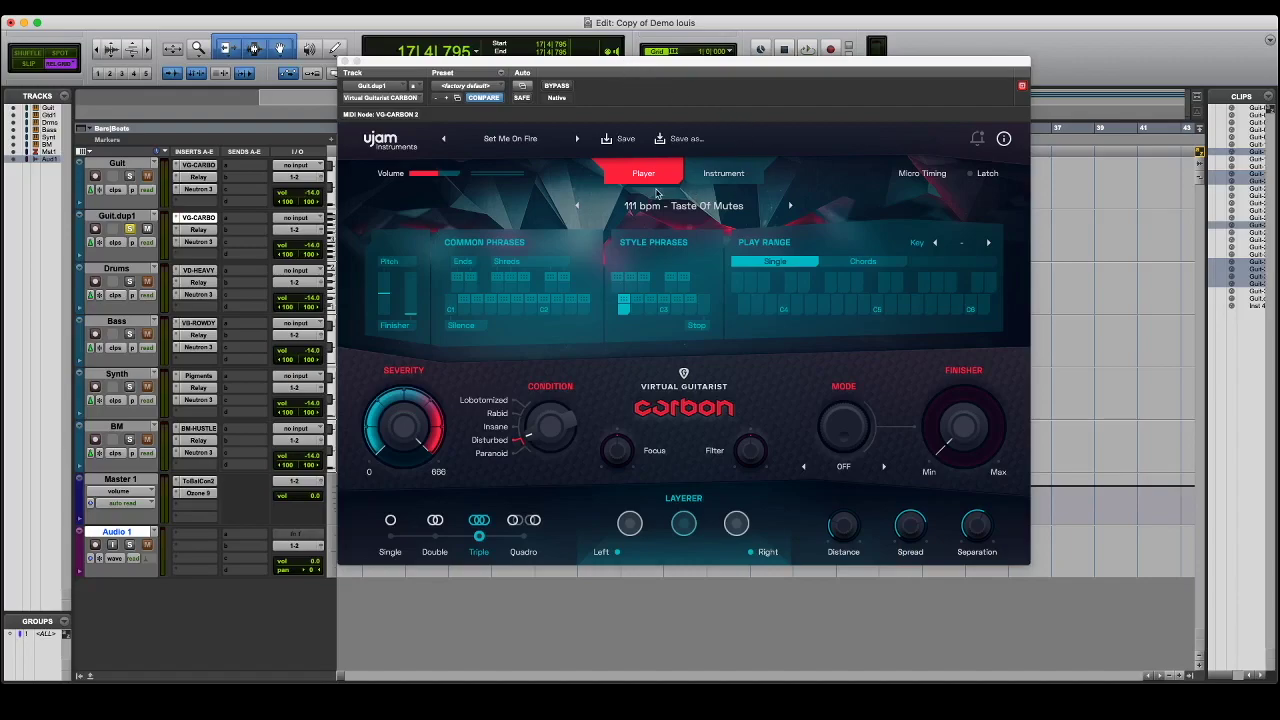
pyautogui.click(720, 175)
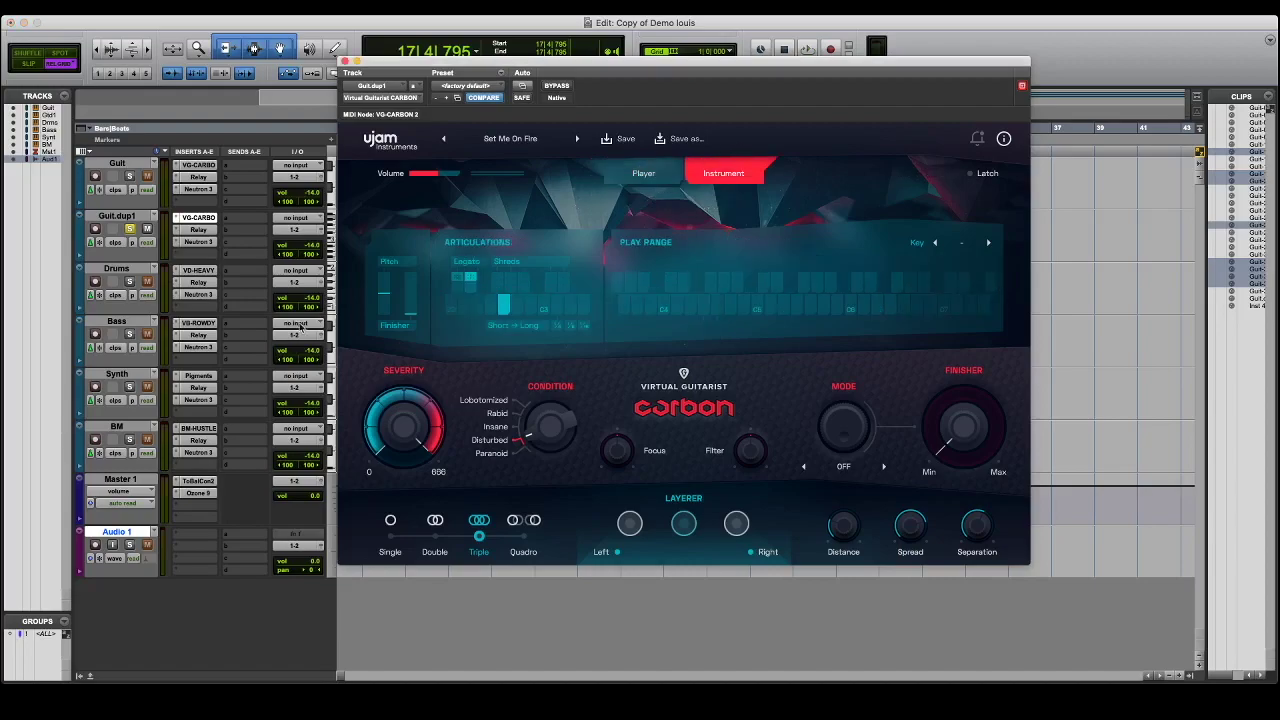
pyautogui.click(96, 232)
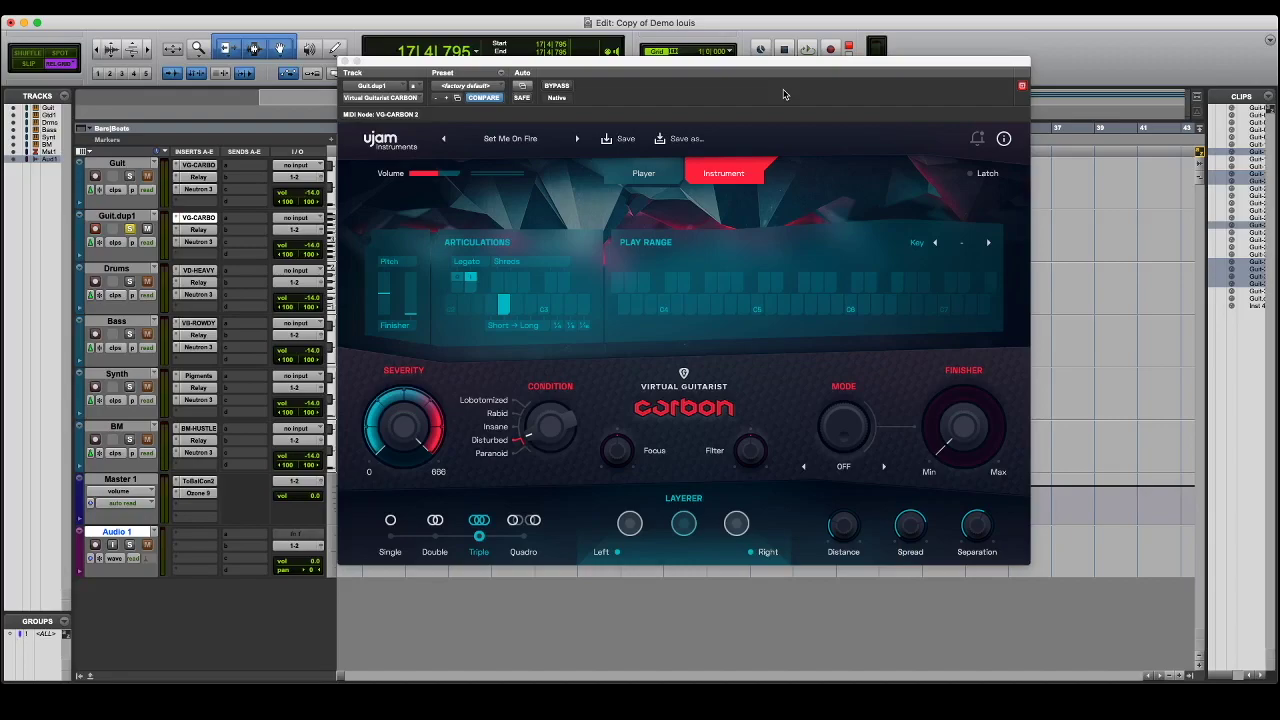
pyautogui.click(676, 170)
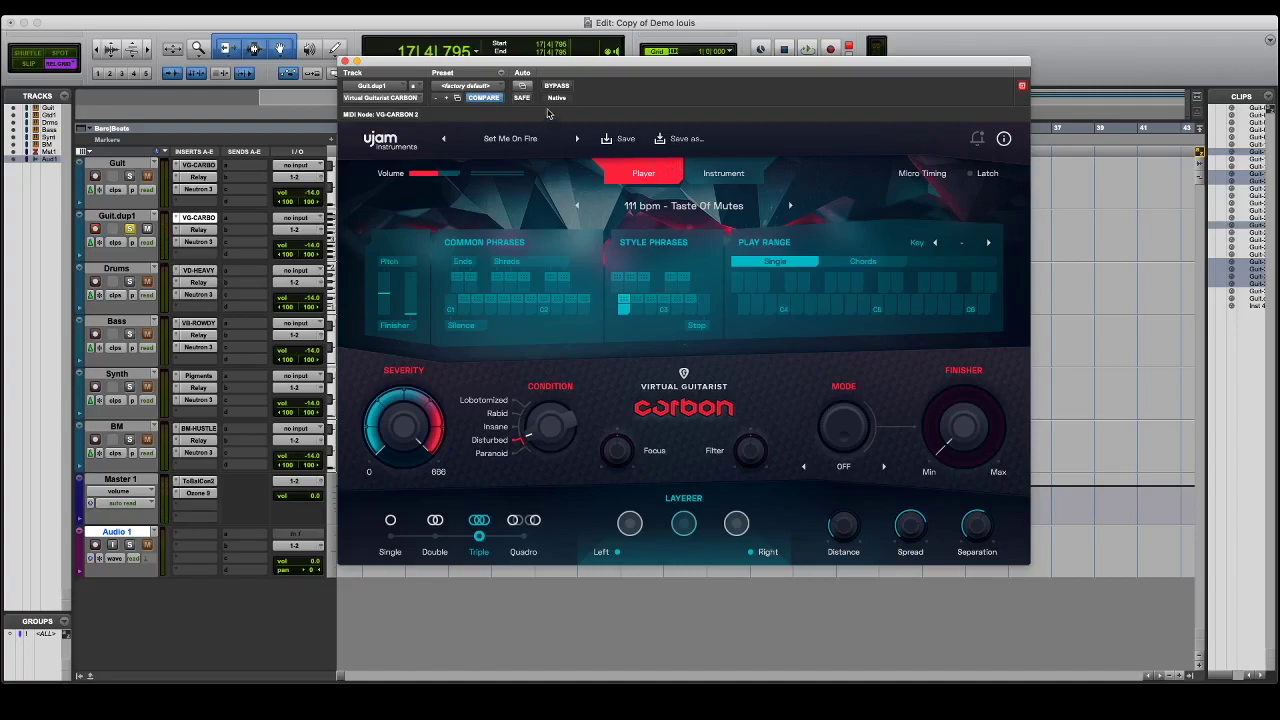
# Open the first Guit.dup1 clip in the MIDI Editor, audition one of its notes, and return to the Edit window
pyautogui.moveTo(531, 62); pyautogui.dragTo(723, 90)
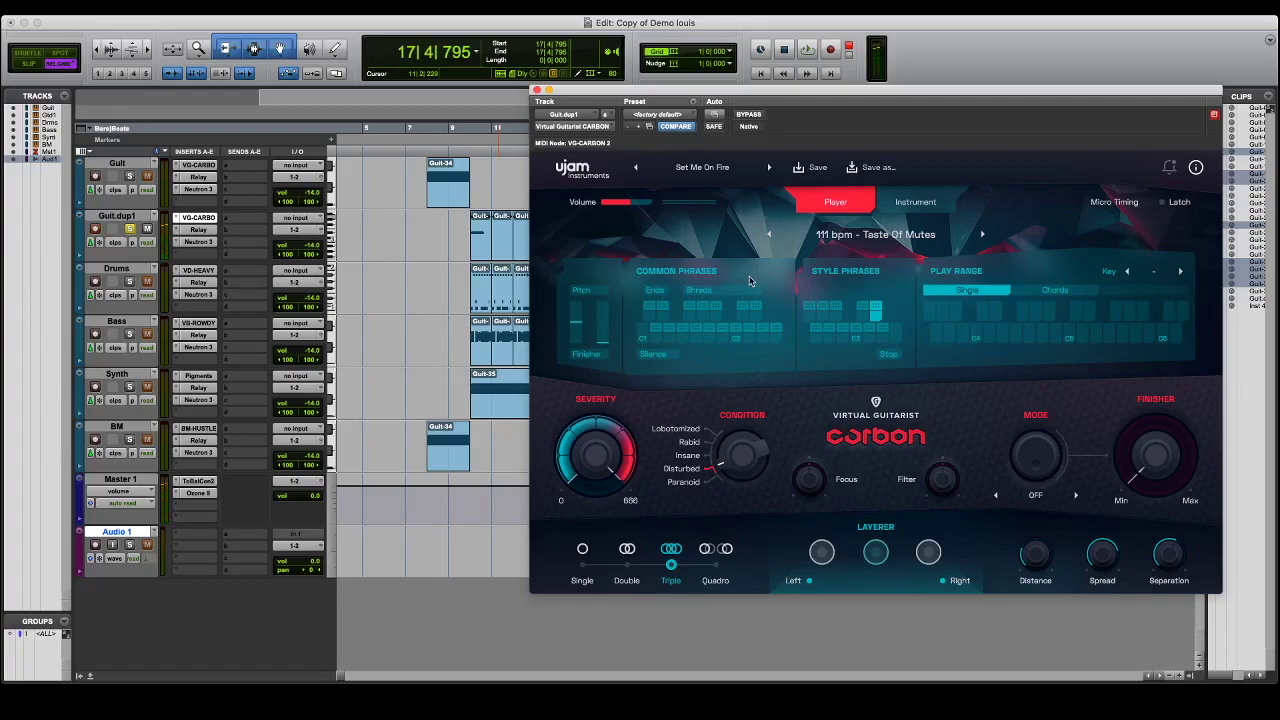
pyautogui.click(477, 250)
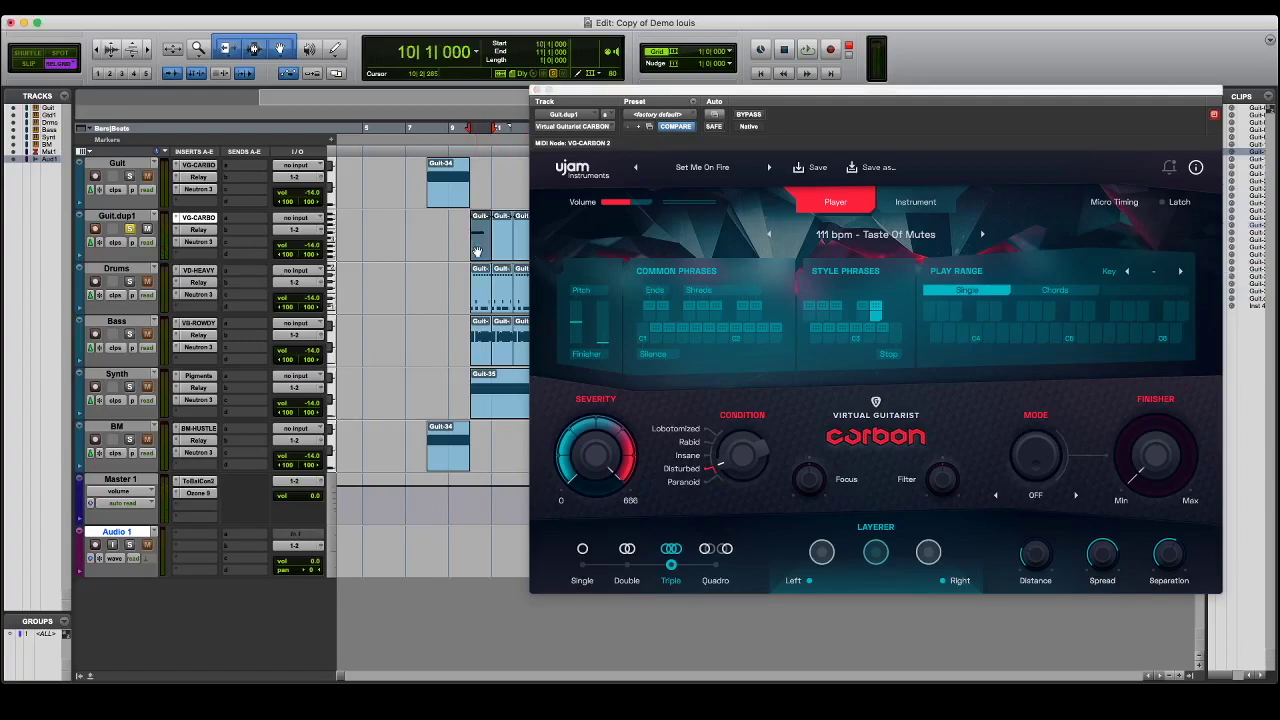
pyautogui.doubleClick(477, 250)
pyautogui.moveTo(600, 97); pyautogui.dragTo(785, 100)
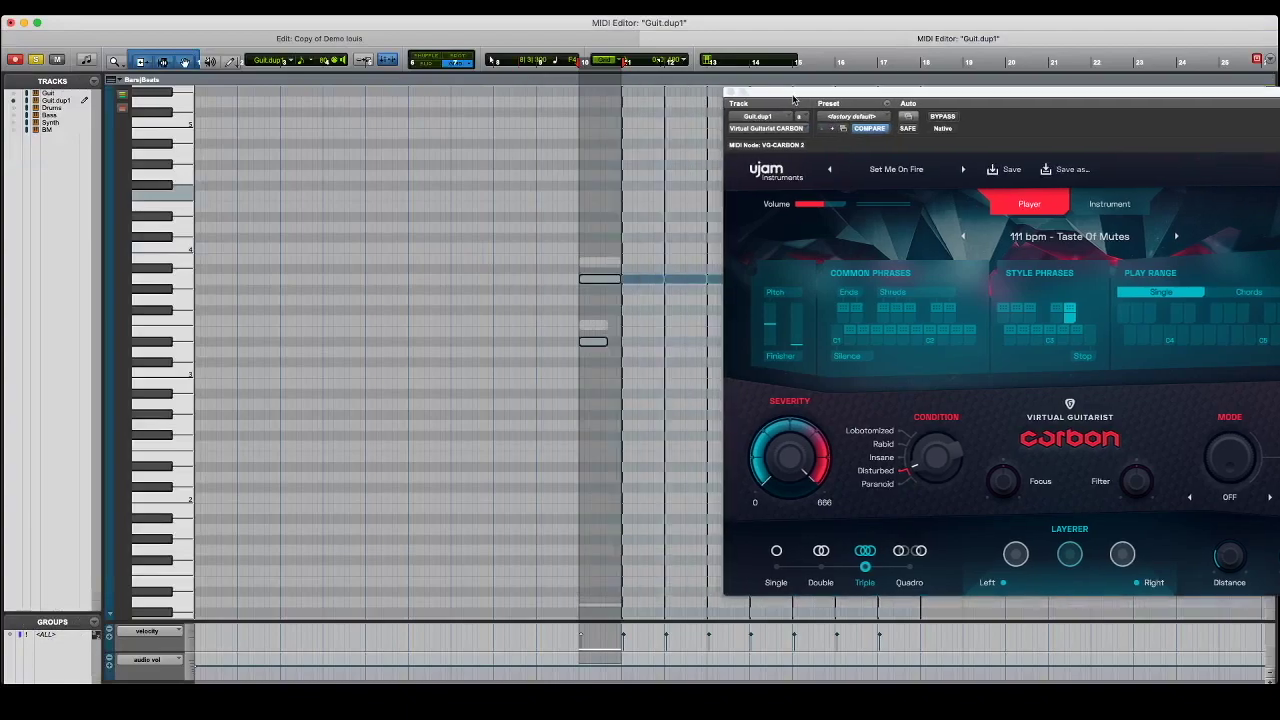
pyautogui.click(592, 280)
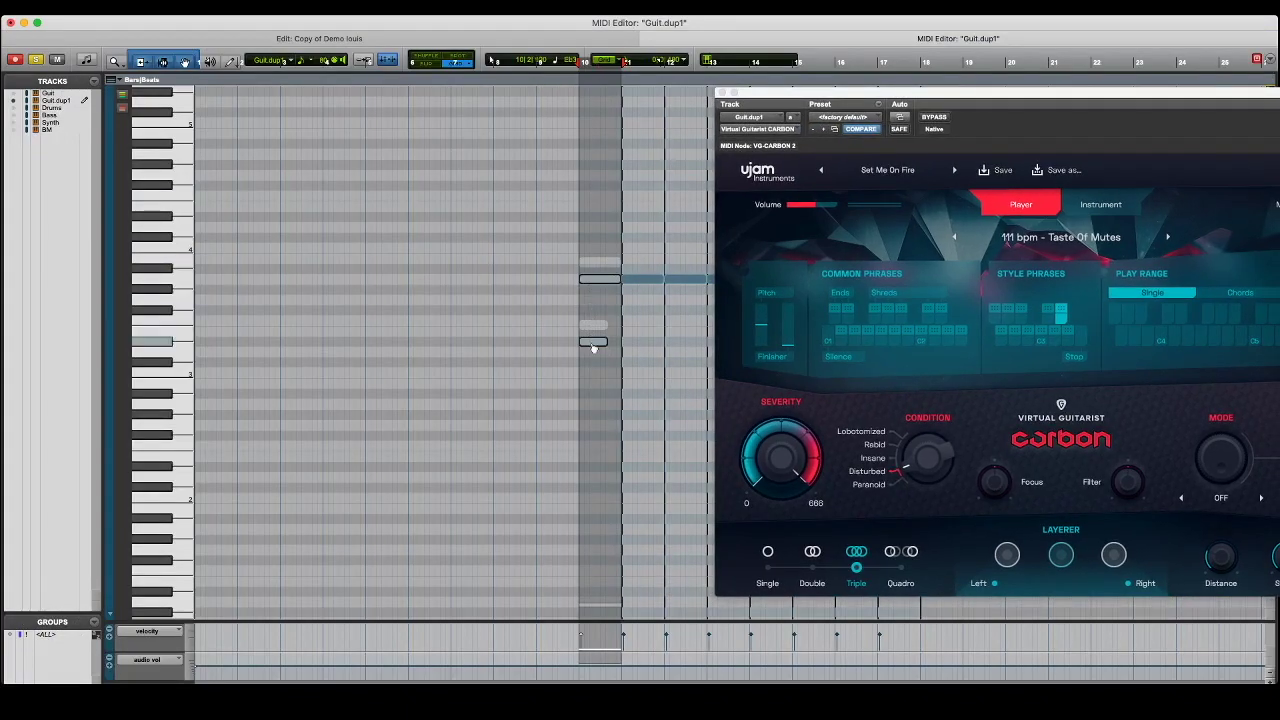
pyautogui.click(319, 38)
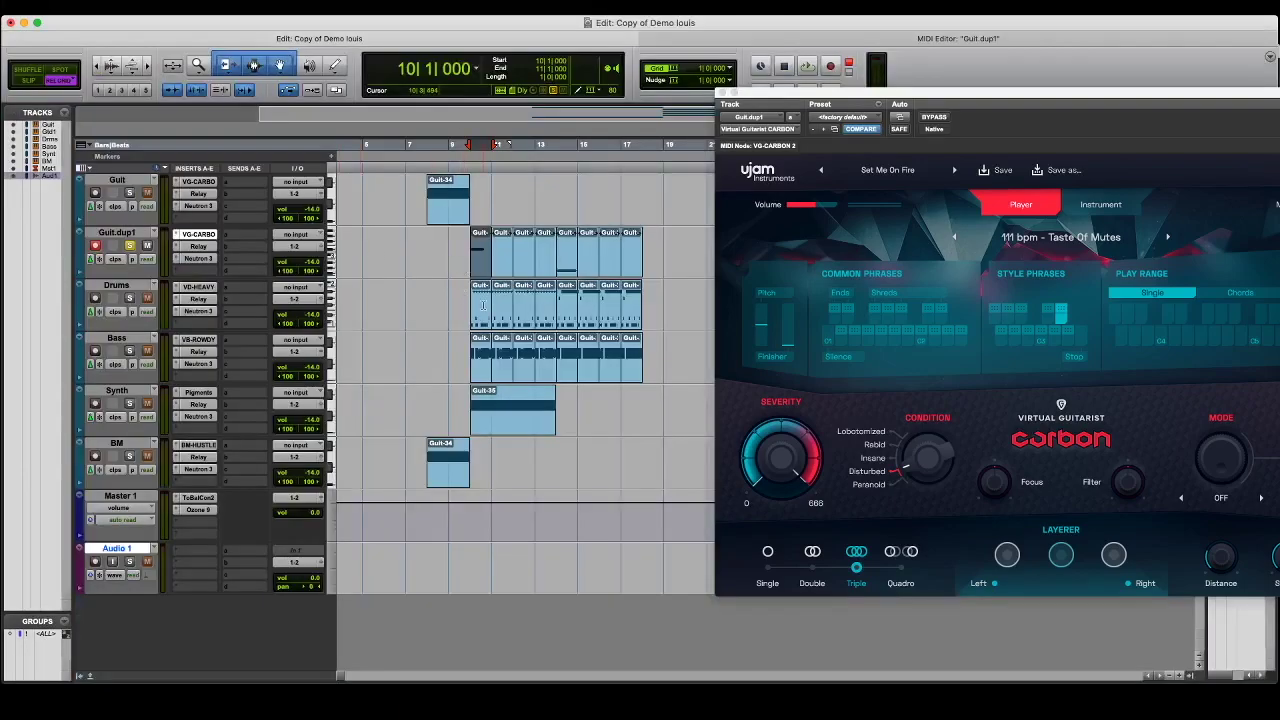
# Play all the Guit.dup1 clips from bar 10 to bar 18 in two passes, watching Carbon's Style Phrases
pyautogui.keyDown('shift'); pyautogui.click(628, 270); pyautogui.keyUp('shift')
pyautogui.press('space')
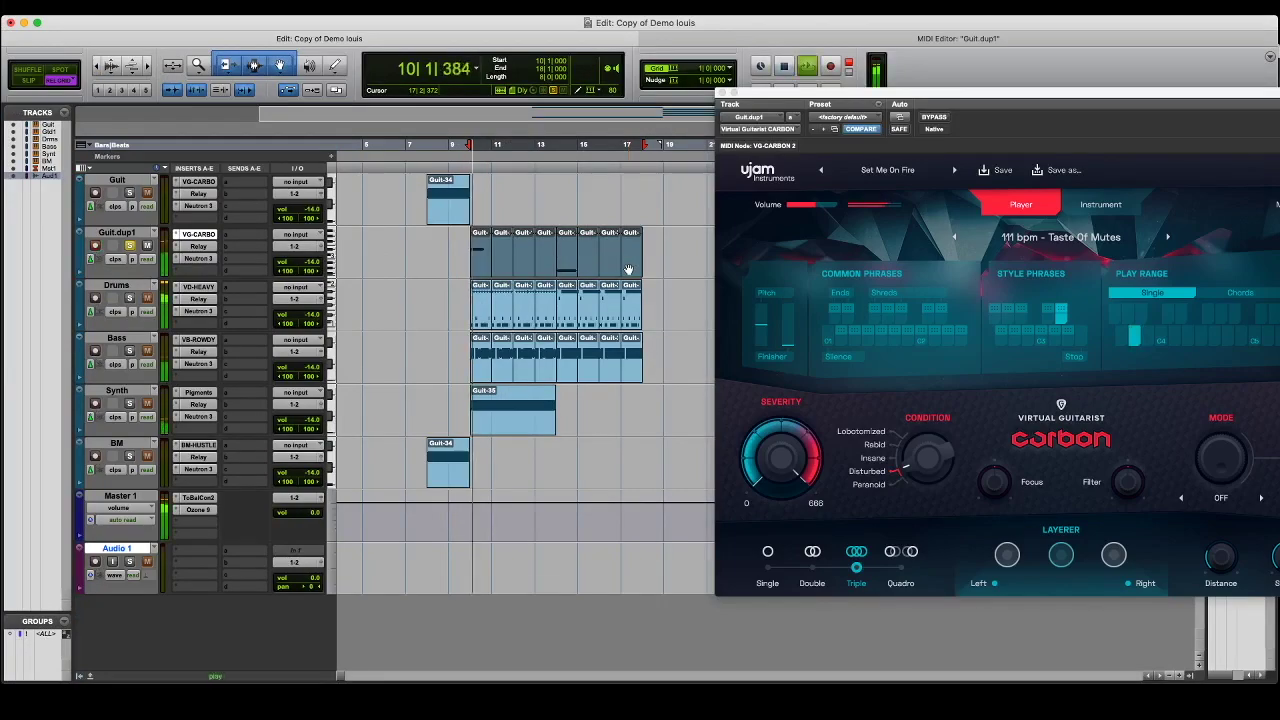
pyautogui.press('space')
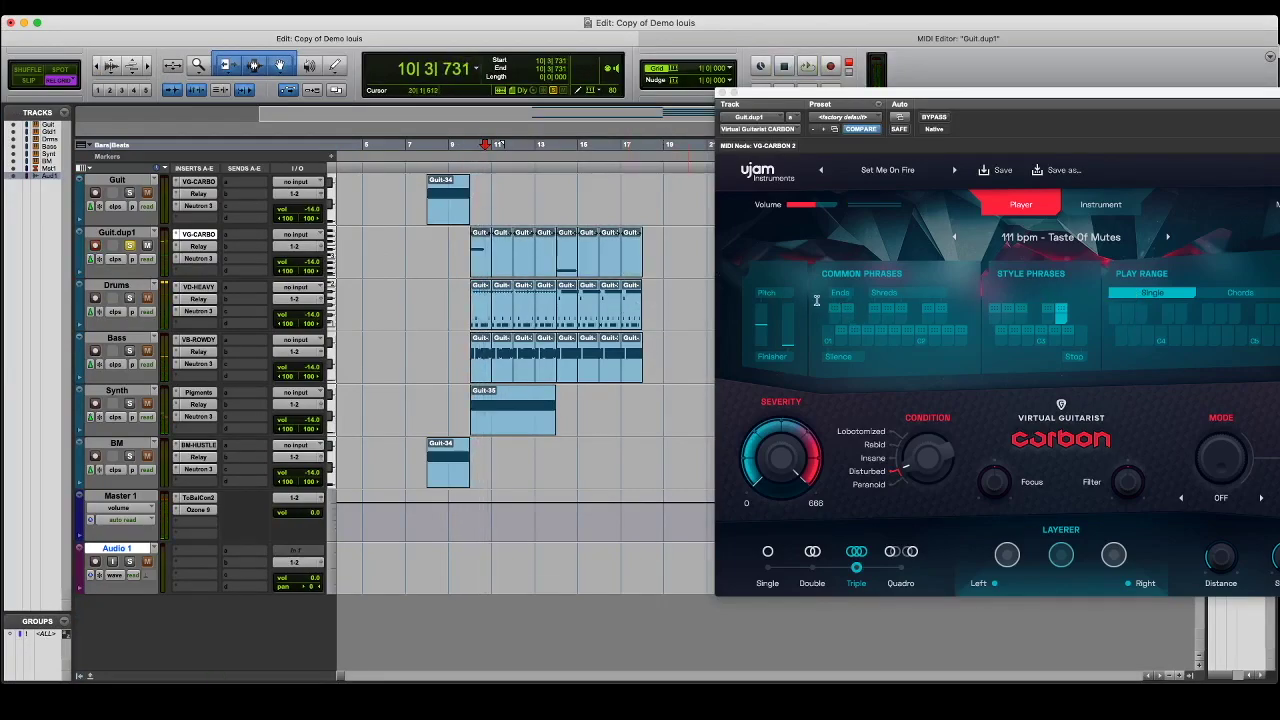
pyautogui.click(485, 256)
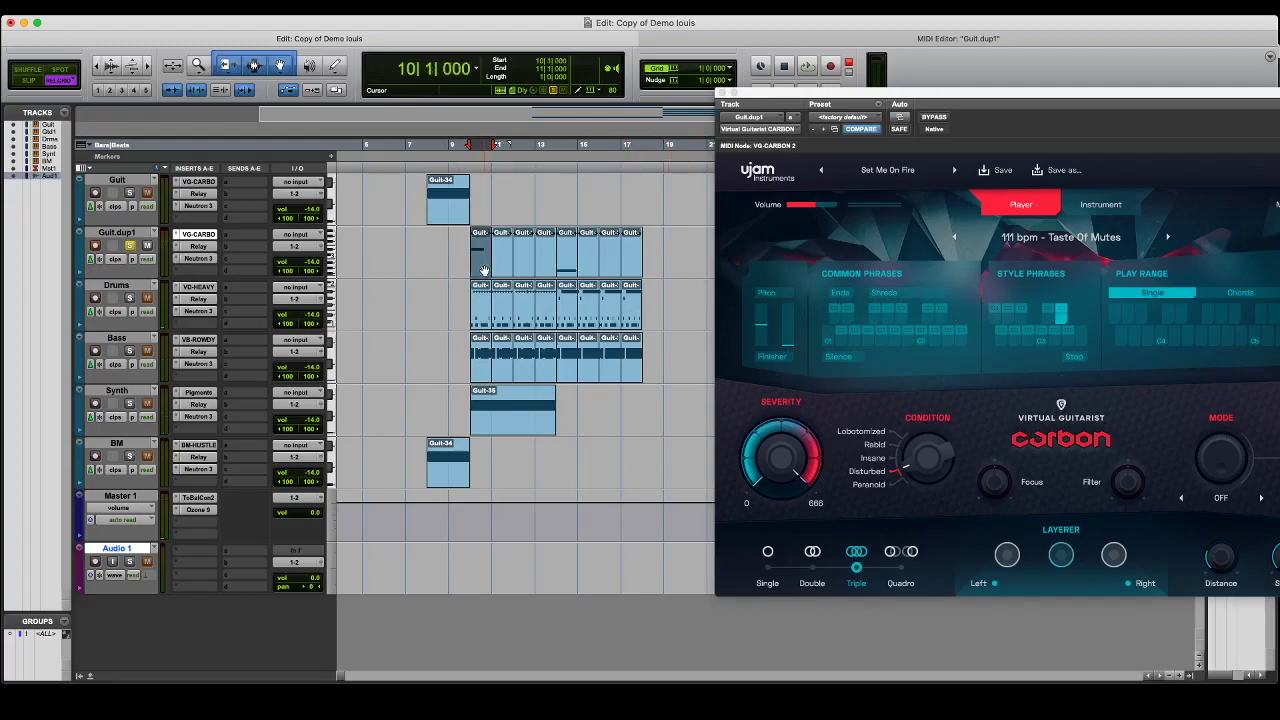
pyautogui.keyDown('shift'); pyautogui.click(635, 272); pyautogui.keyUp('shift')
pyautogui.press('space')
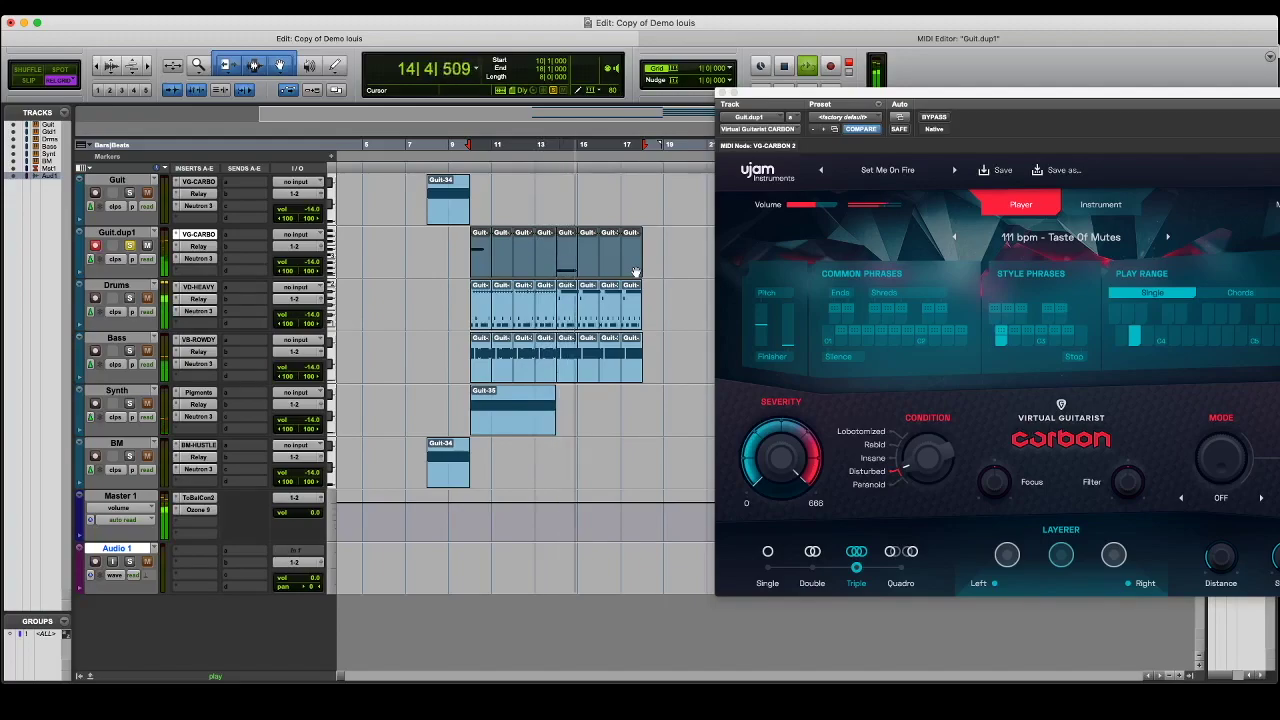
pyautogui.press('space')
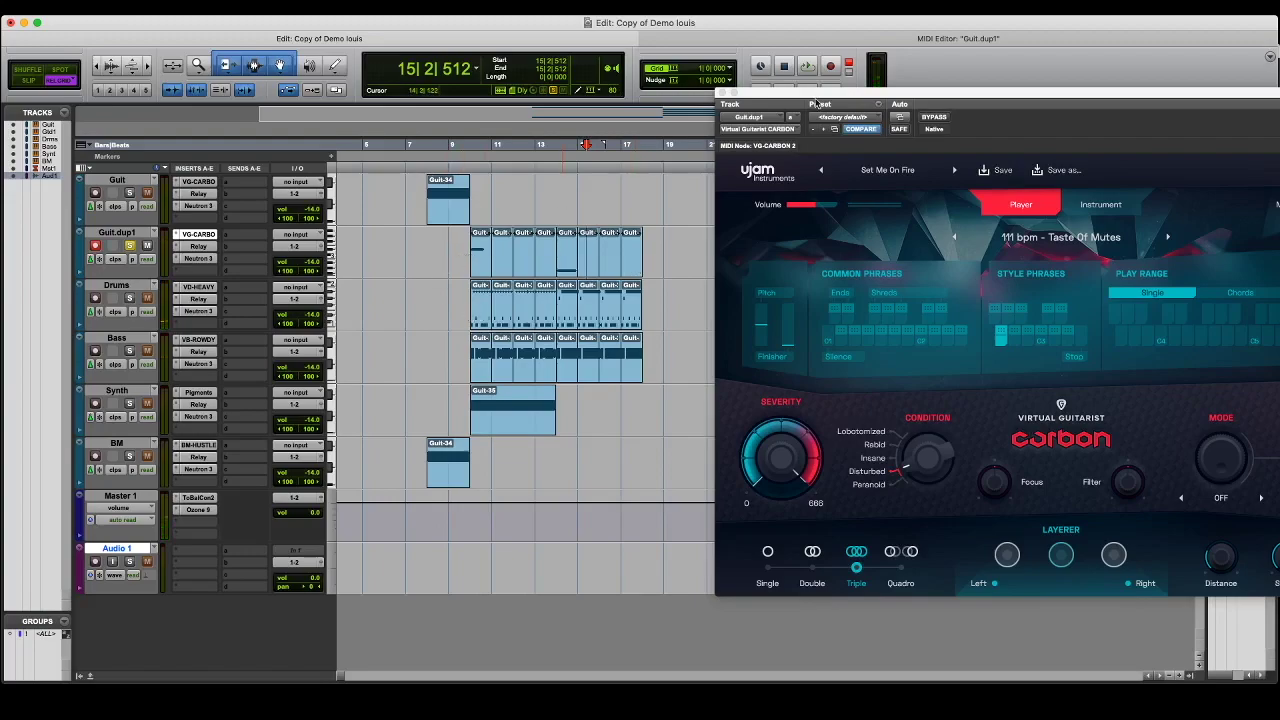
# Play only the first Guit.dup1 clip with the whole Carbon plug-in interface in view
pyautogui.moveTo(812, 98); pyautogui.dragTo(697, 85)
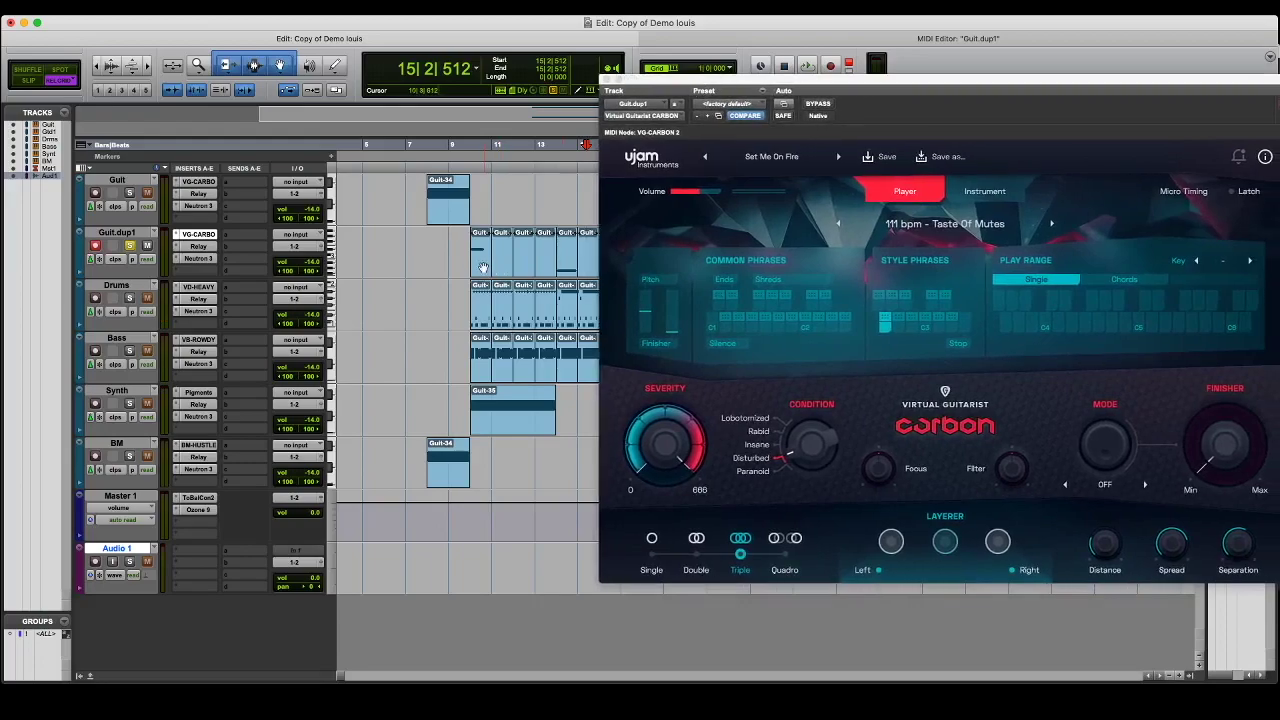
pyautogui.click(483, 268)
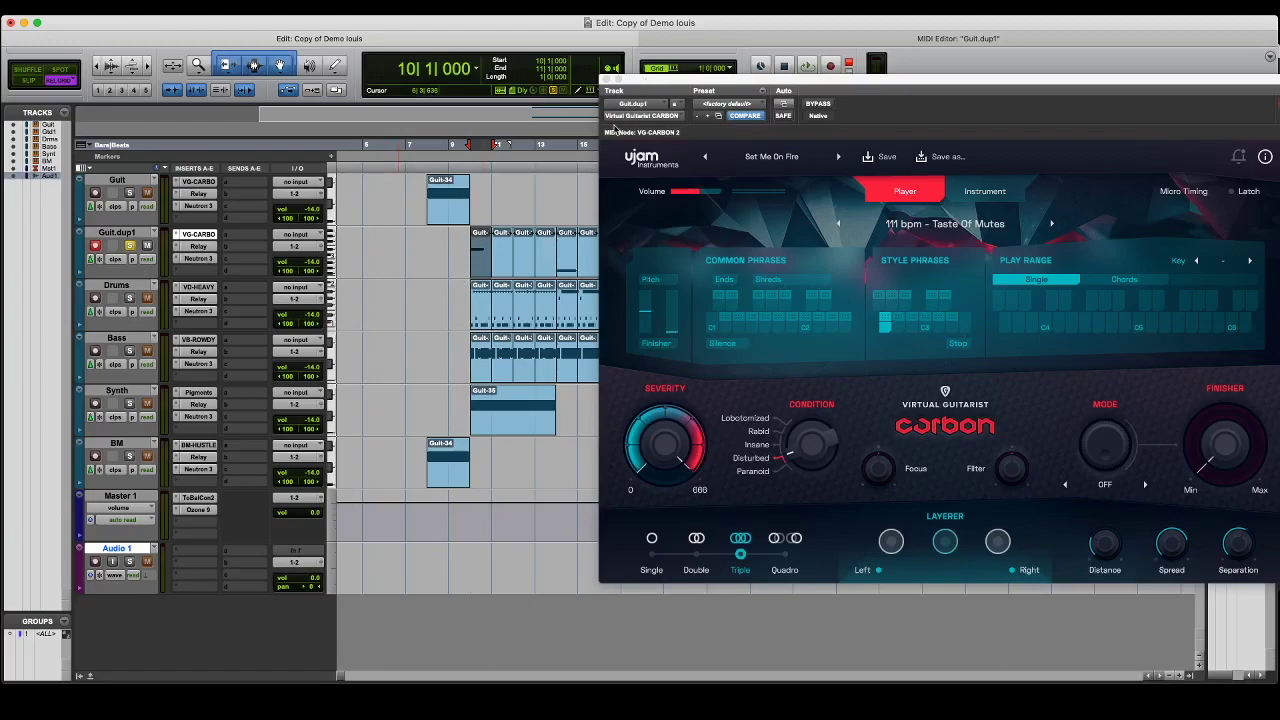
pyautogui.press('space')
pyautogui.moveTo(711, 86); pyautogui.dragTo(527, 104)
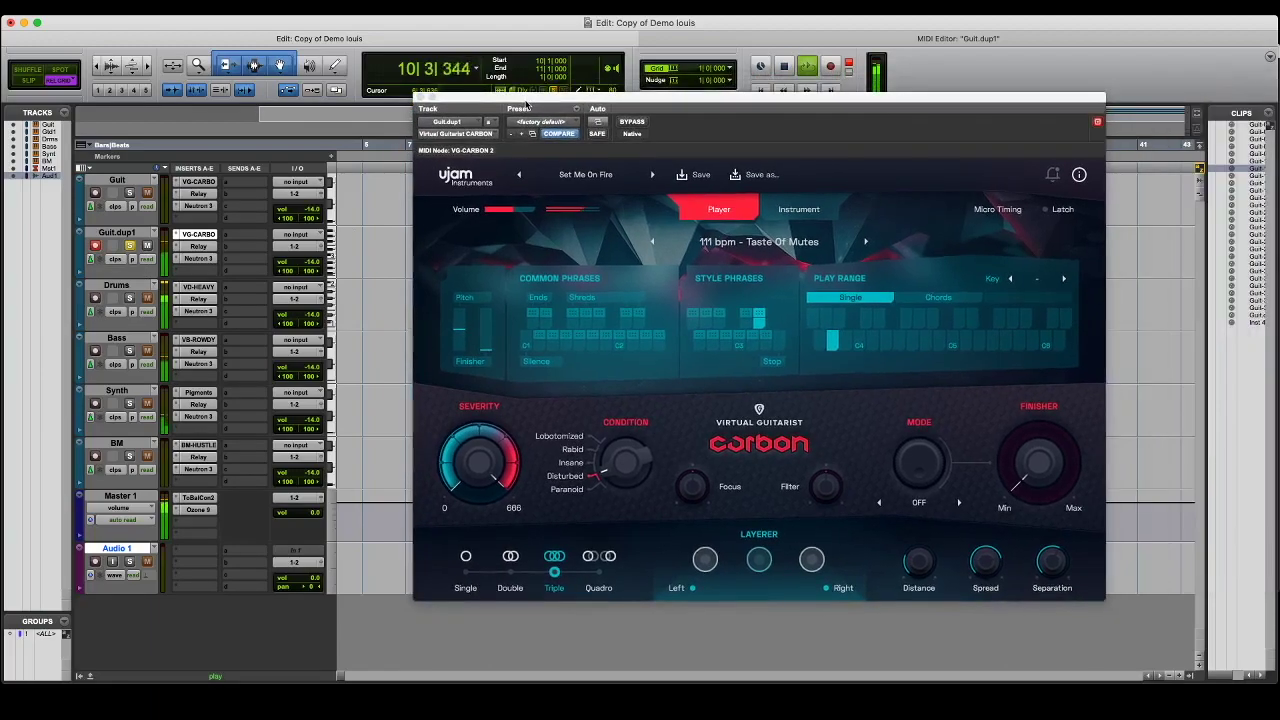
pyautogui.press('space')
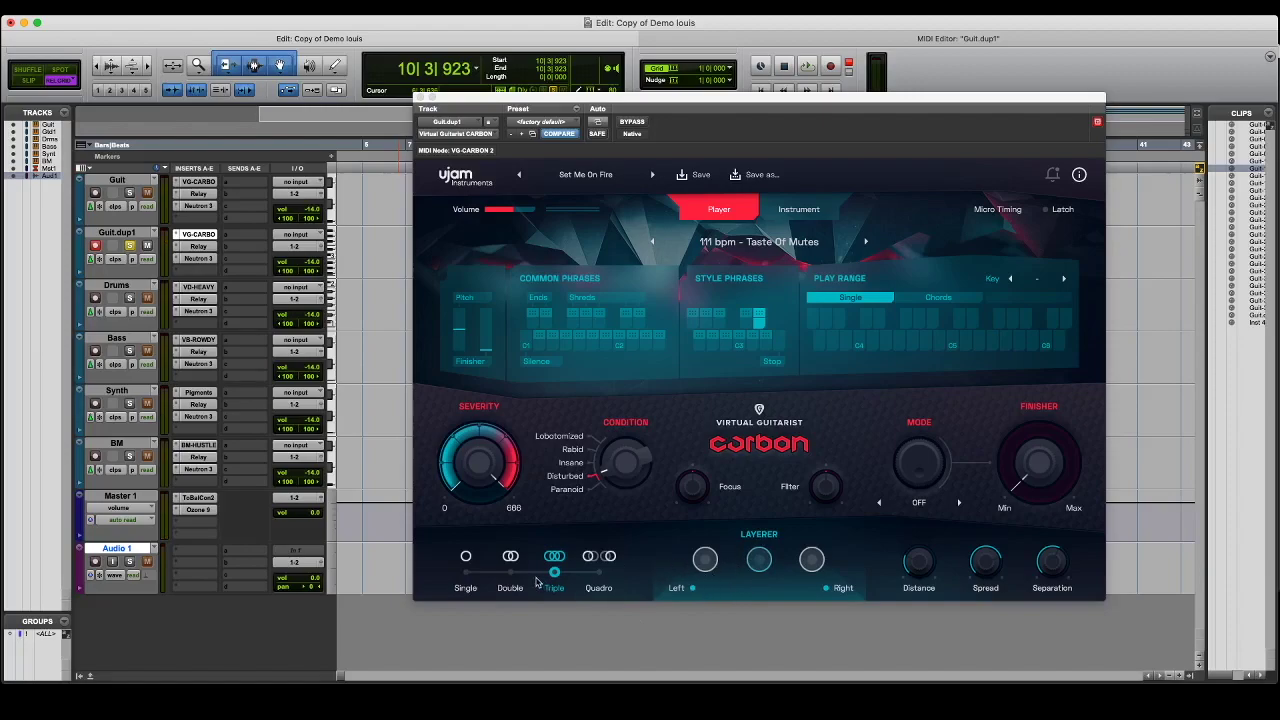
# Switch Carbon's Layerer through the Single, Double, Triple and Quadro modes
pyautogui.click(466, 560)
pyautogui.click(507, 560)
pyautogui.click(554, 562)
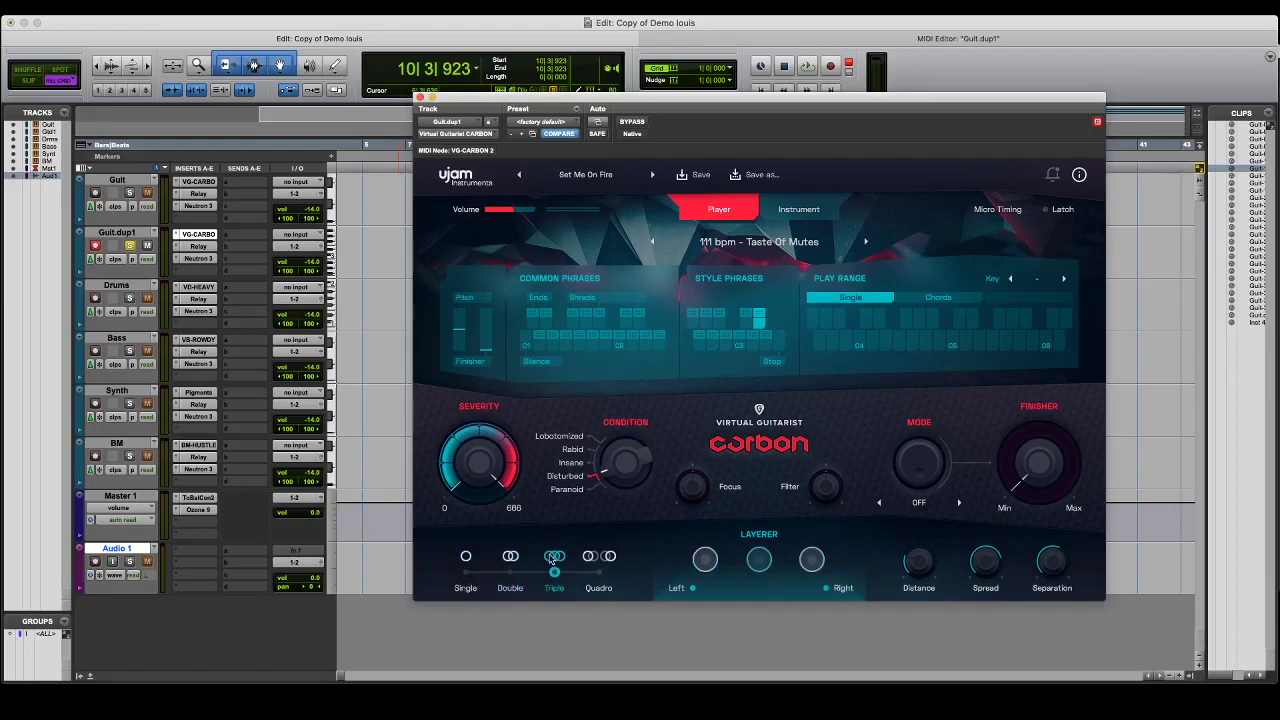
pyautogui.click(597, 558)
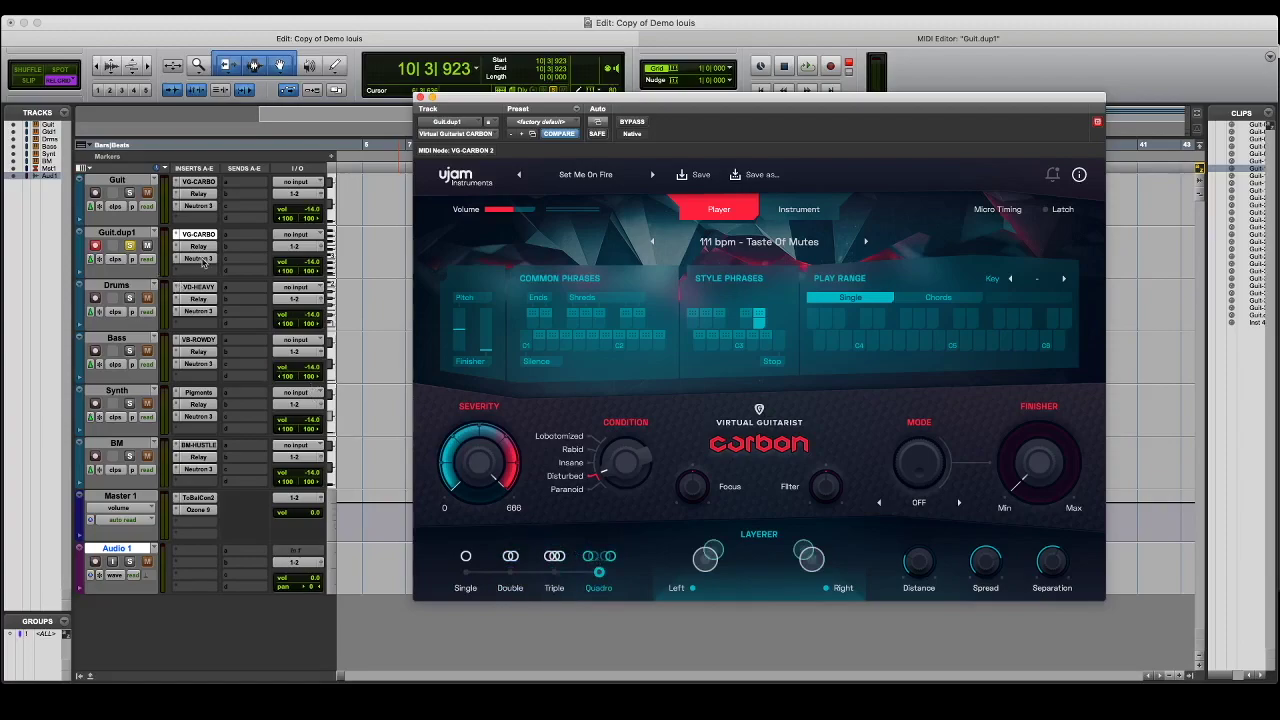
# Audition the Single, Double, Triple and Quadro Layerer modes while playing the first Guit.dup1 clip, and leave the Layerer on Triple
pyautogui.moveTo(479, 94); pyautogui.dragTo(557, 97)
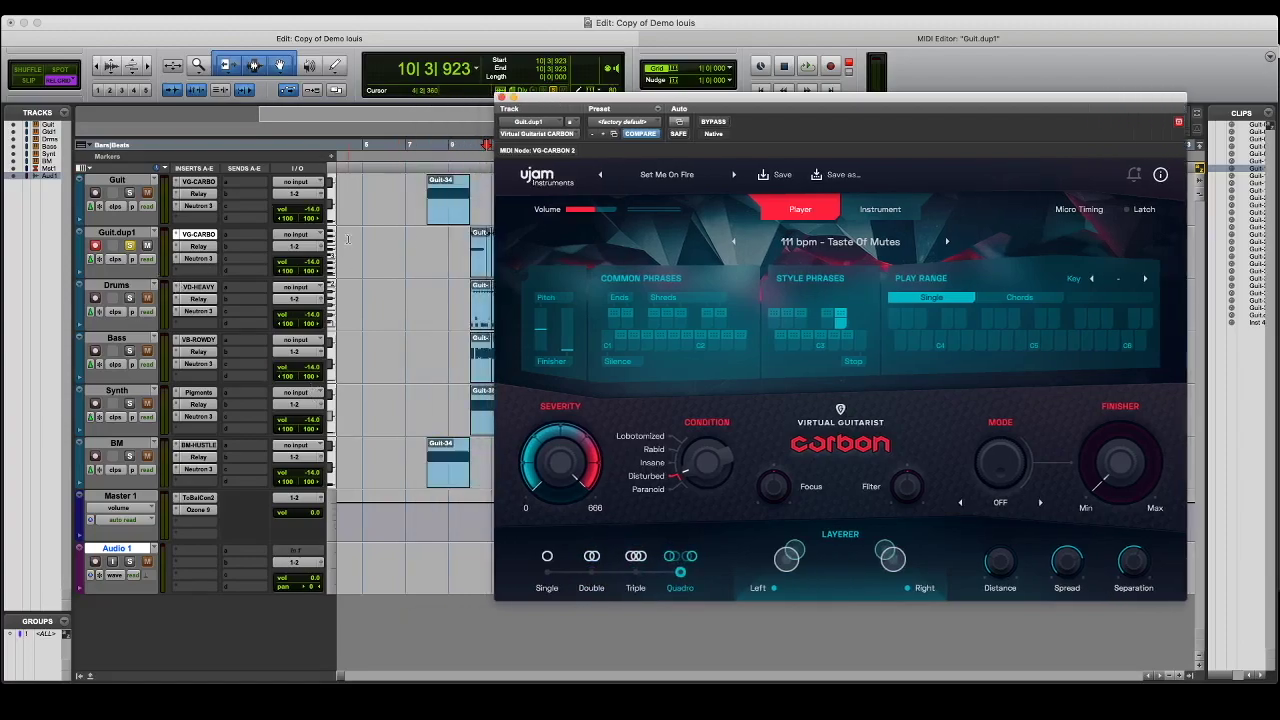
pyautogui.click(484, 264)
pyautogui.press('space')
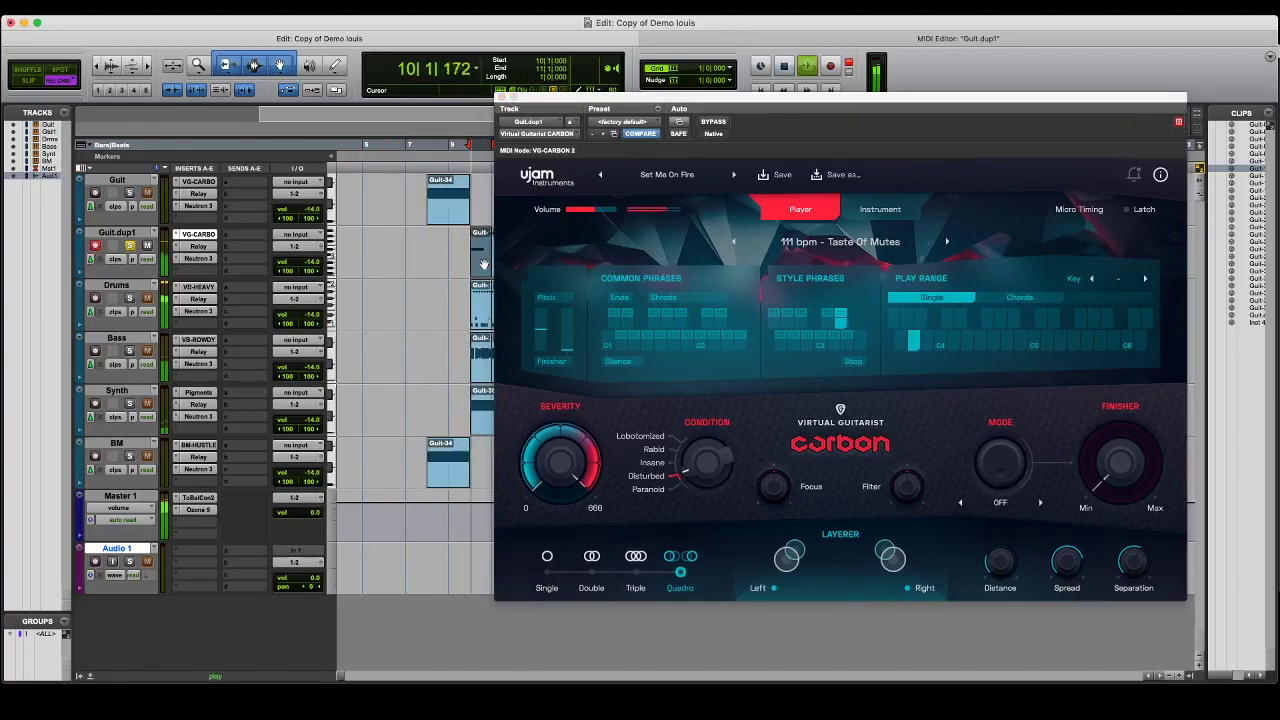
pyautogui.click(547, 565)
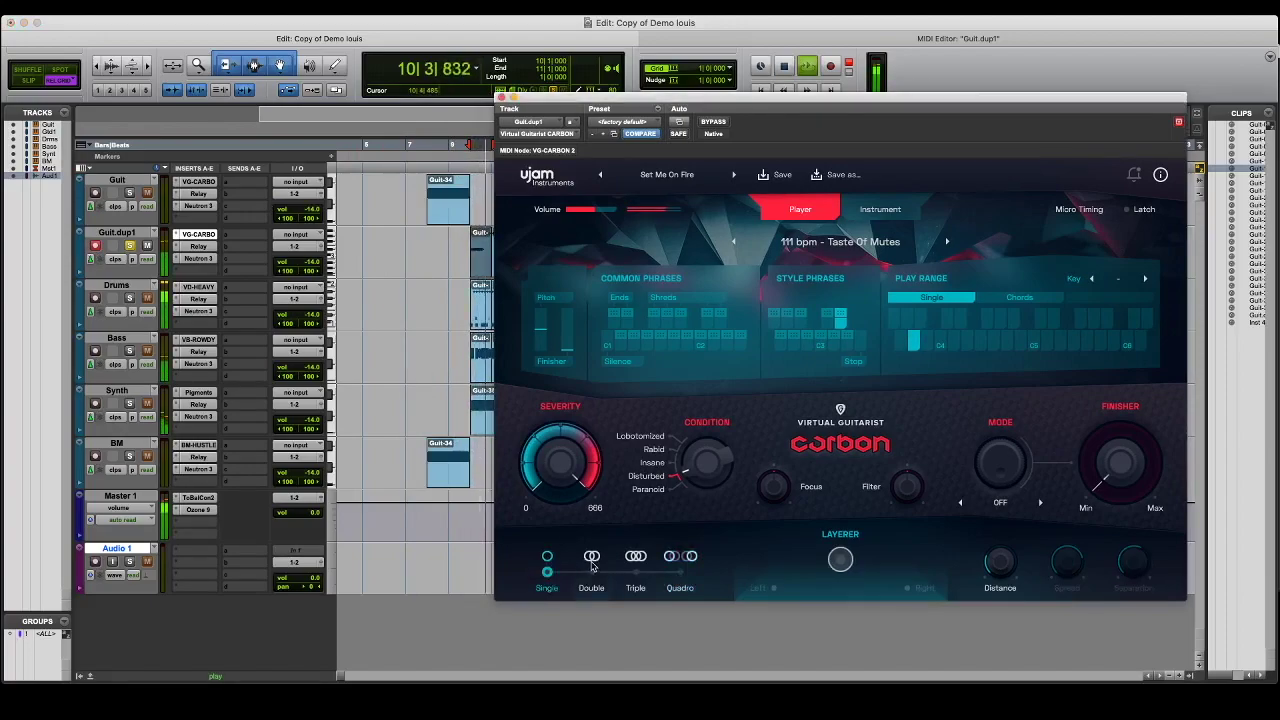
pyautogui.click(591, 565)
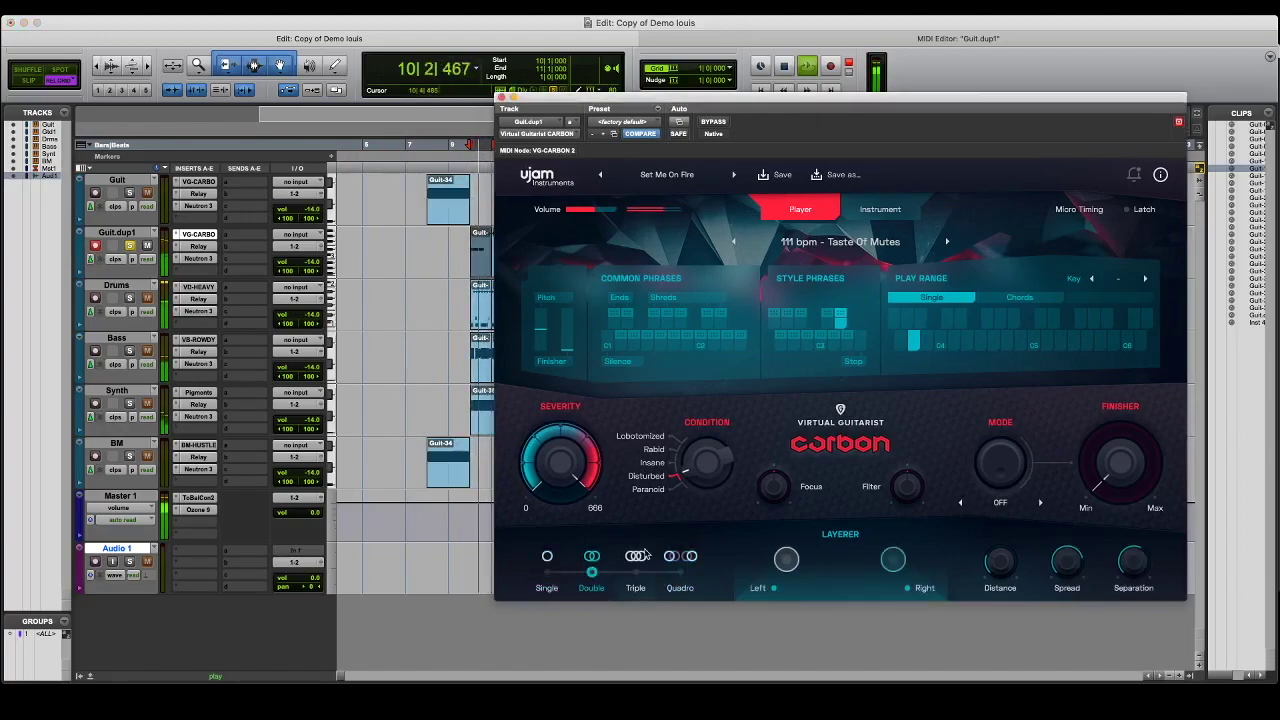
pyautogui.click(636, 562)
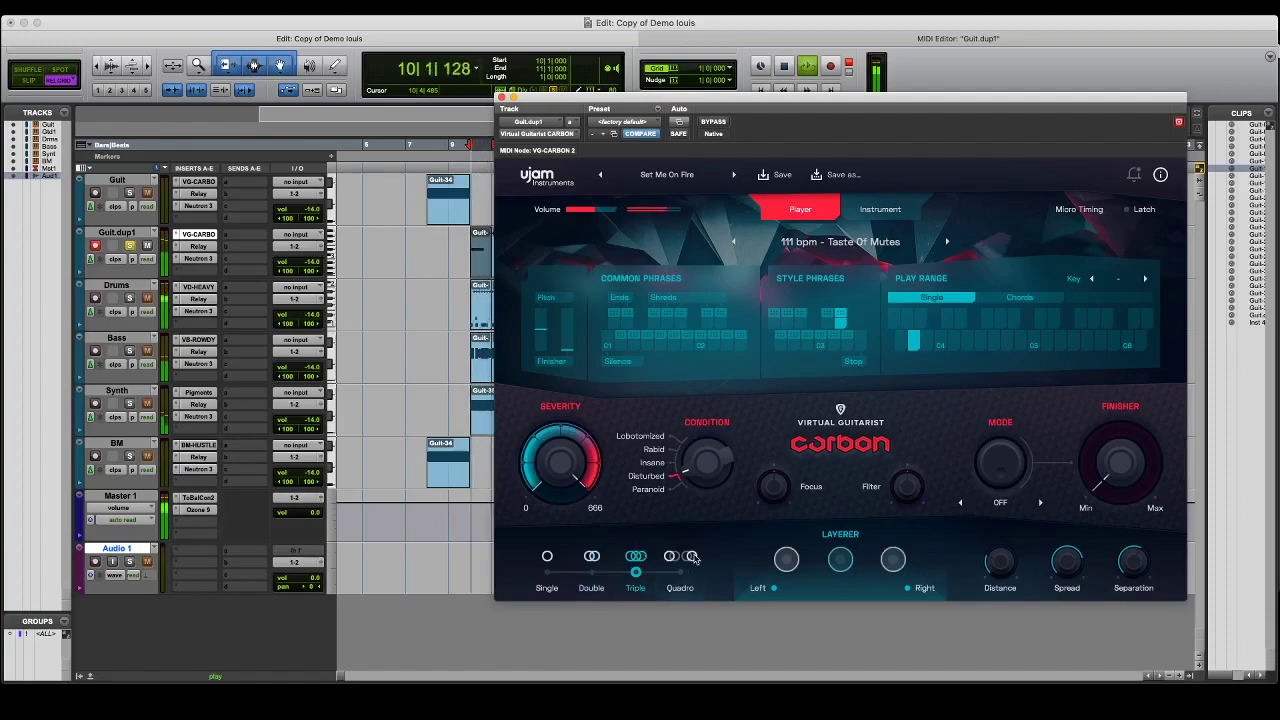
pyautogui.click(690, 557)
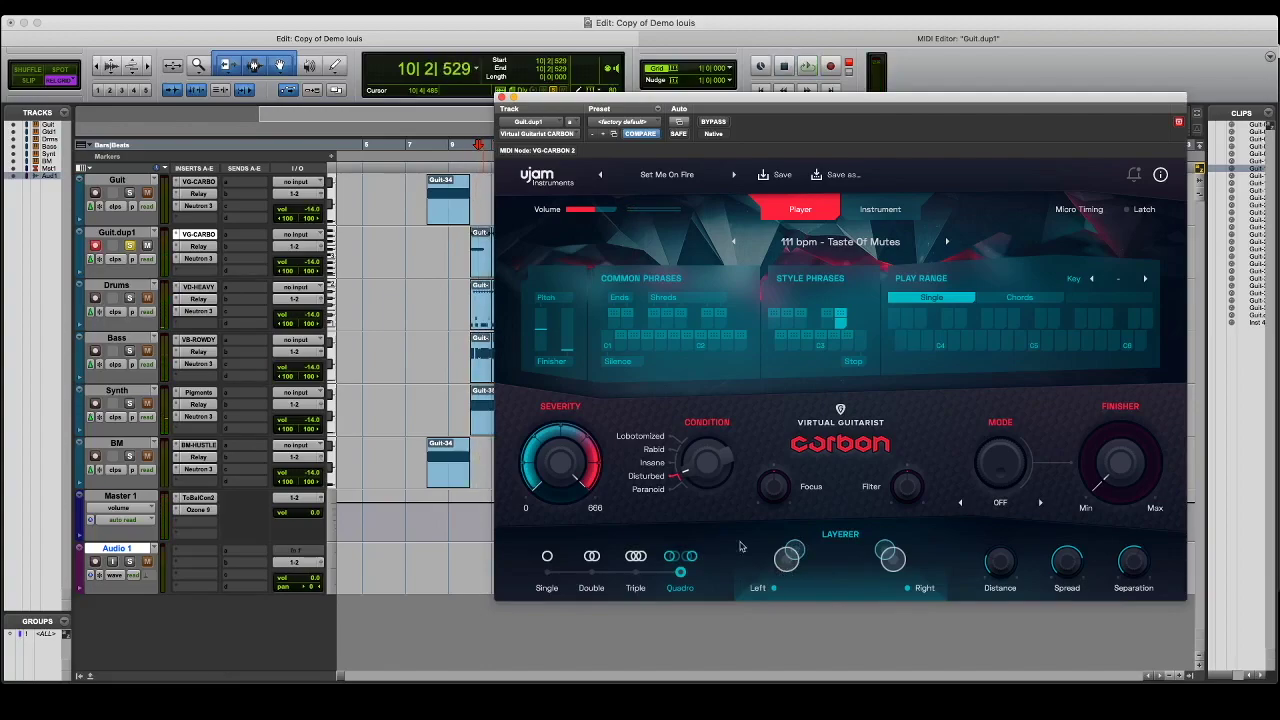
pyautogui.click(548, 572)
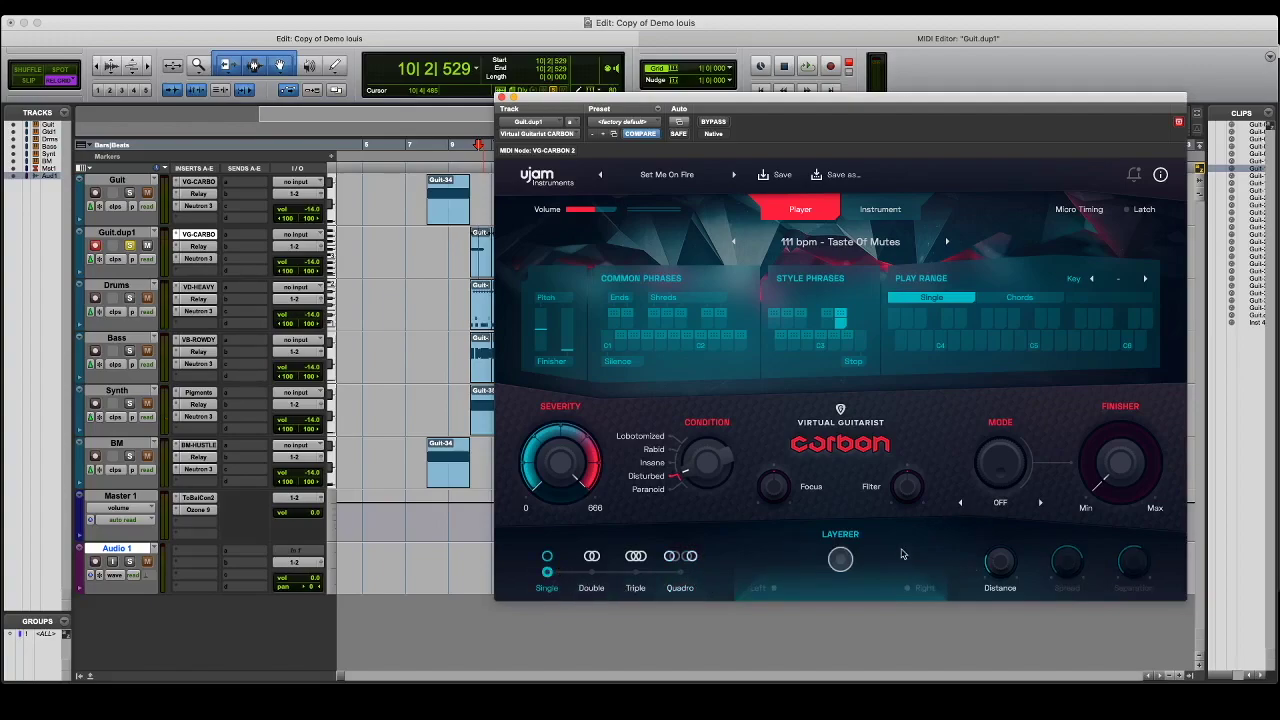
pyautogui.click(636, 572)
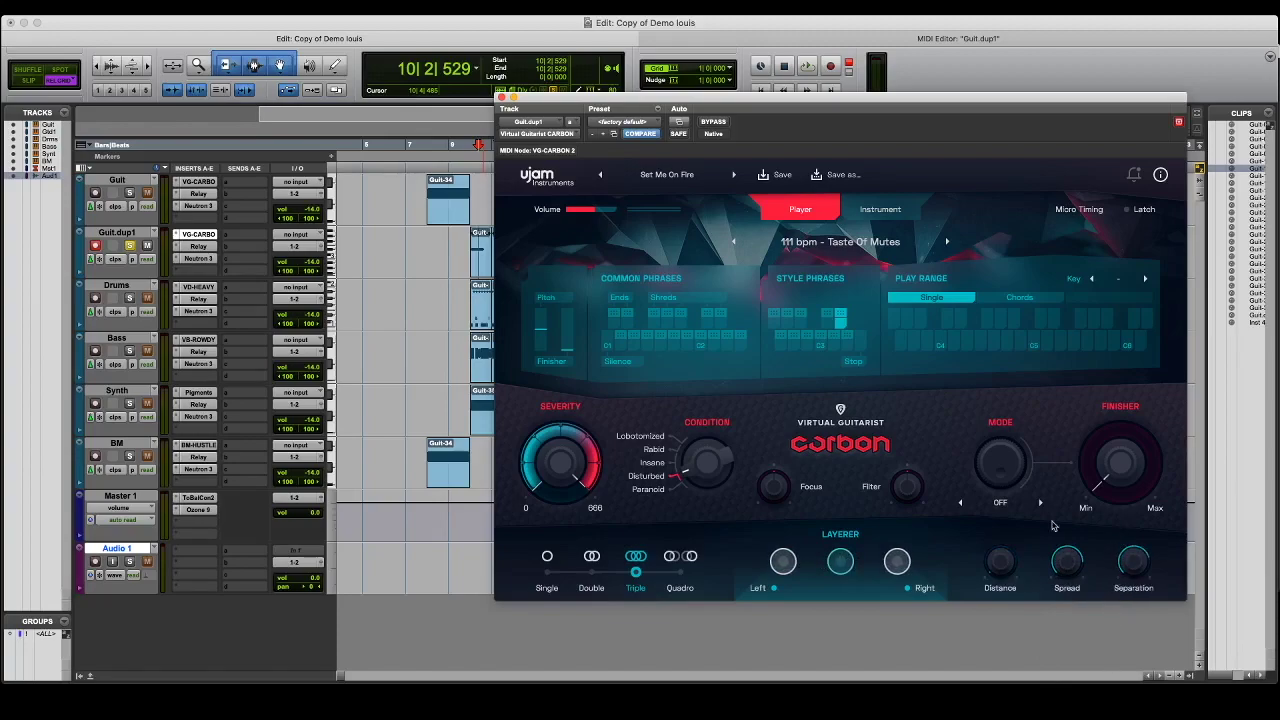
# Play the first Guit.dup1 clip while sweeping the Layerer's Distance up and back down, setting Spread to 91.3% and Separation to 0%
pyautogui.click(480, 262)
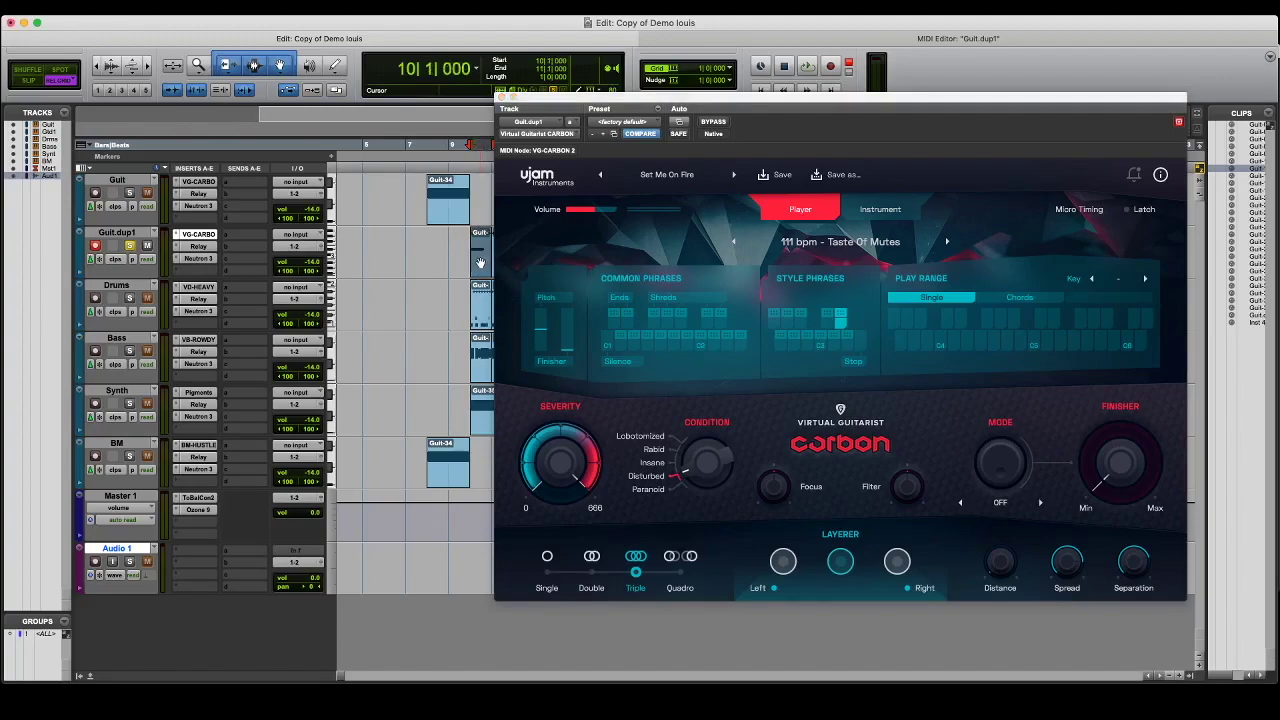
pyautogui.press('space')
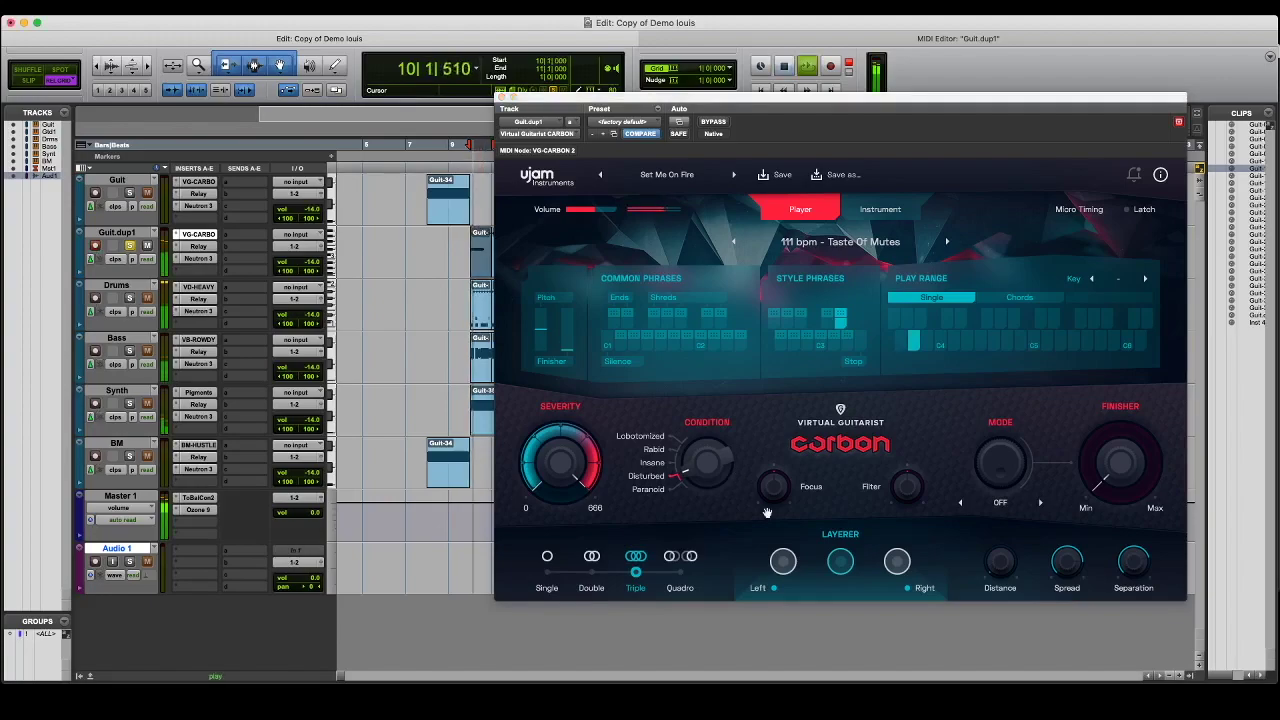
pyautogui.moveTo(1006, 582); pyautogui.dragTo(1056, 388)
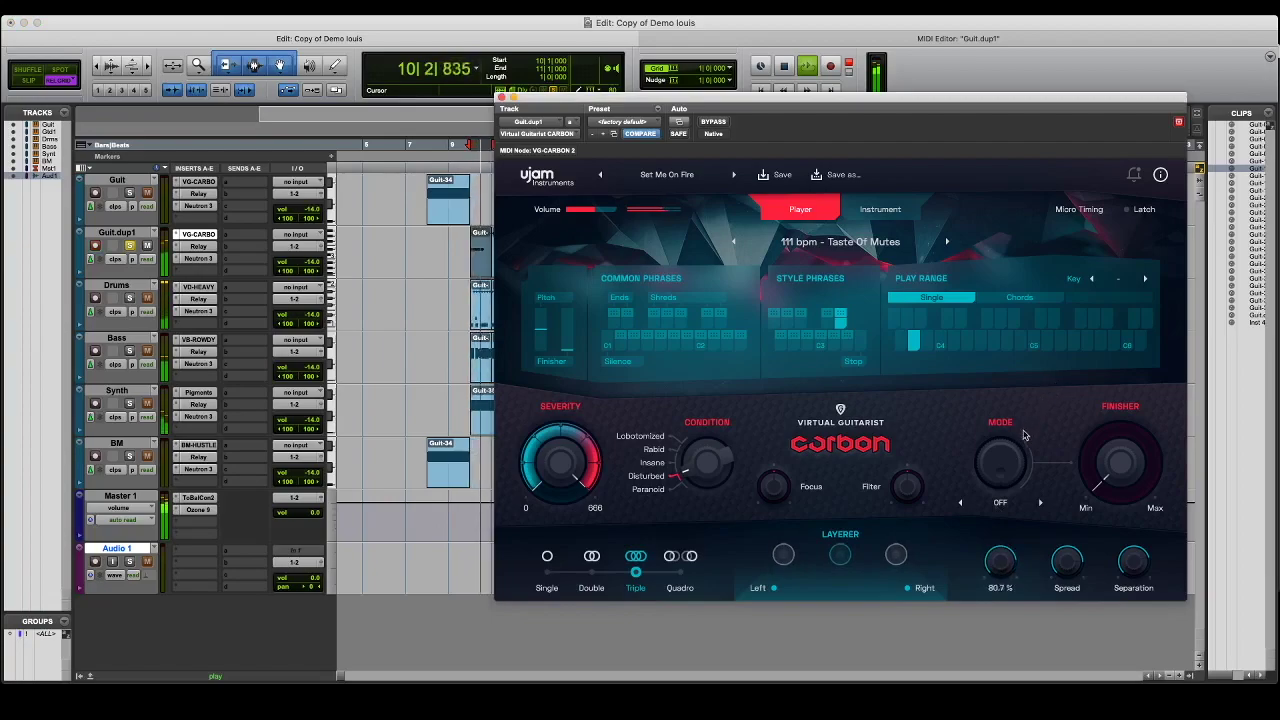
pyautogui.moveTo(989, 589); pyautogui.dragTo(1055, 716)
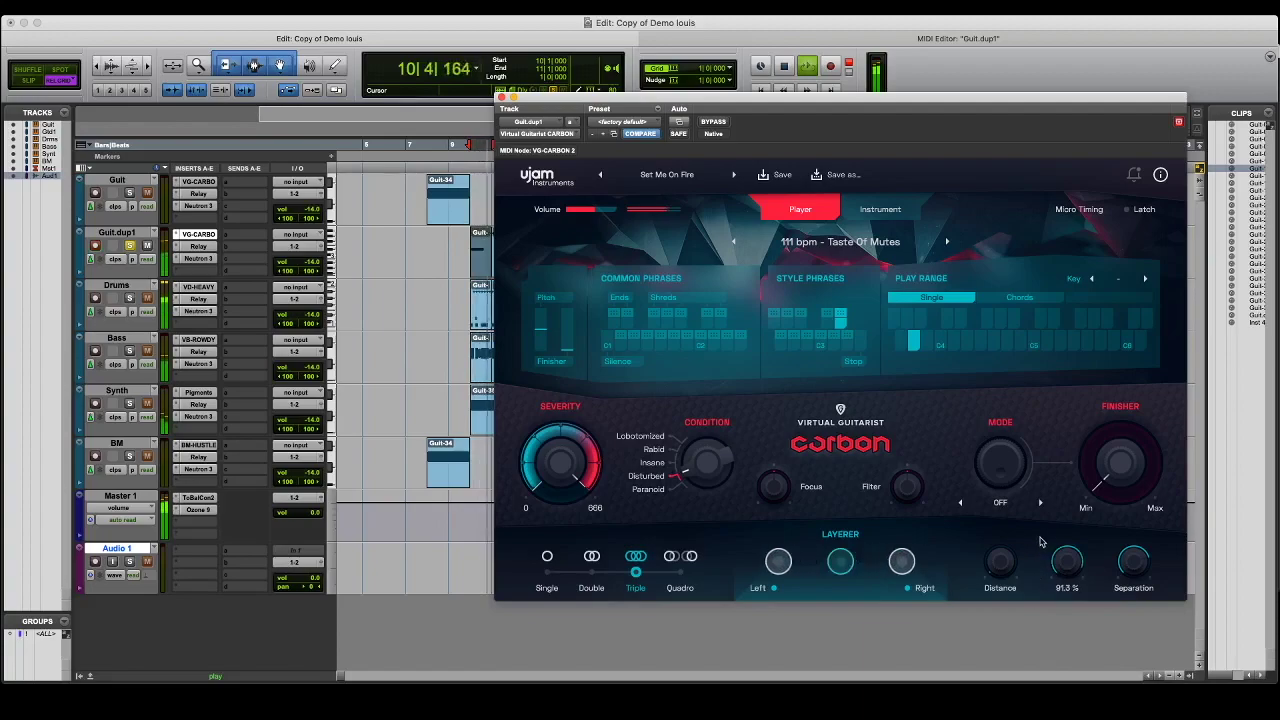
pyautogui.moveTo(1145, 556)
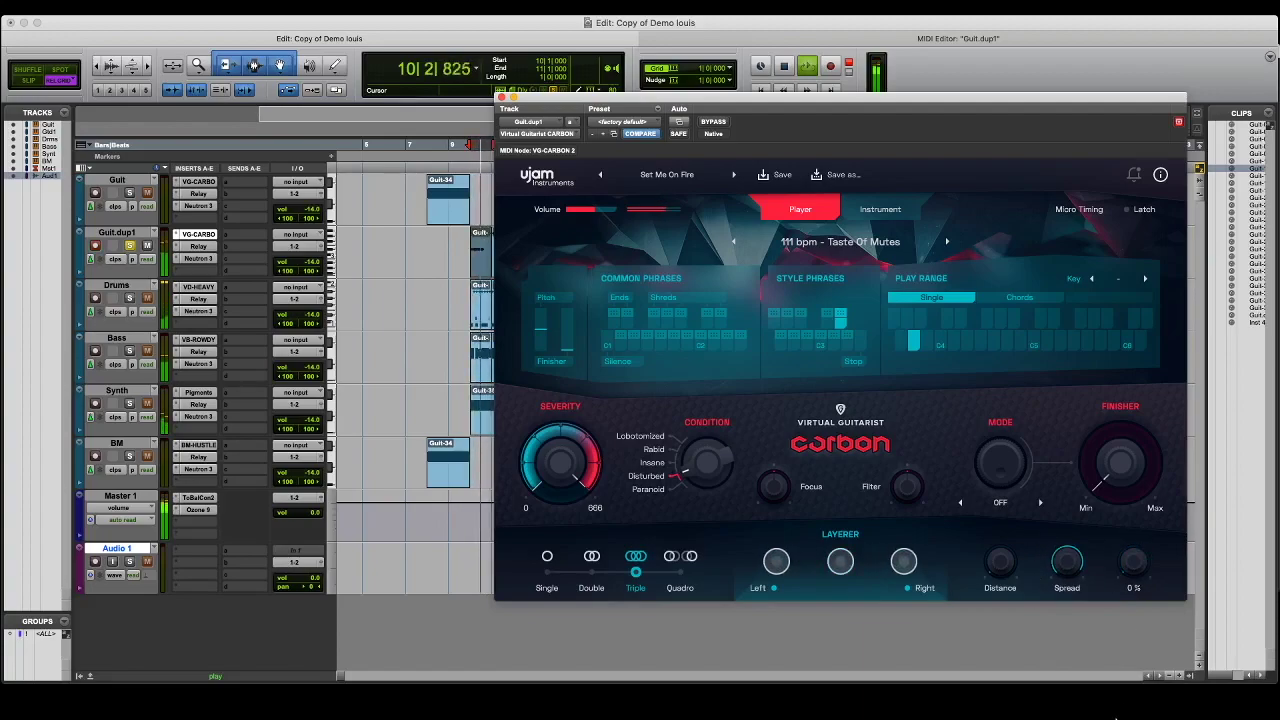
pyautogui.press('space')
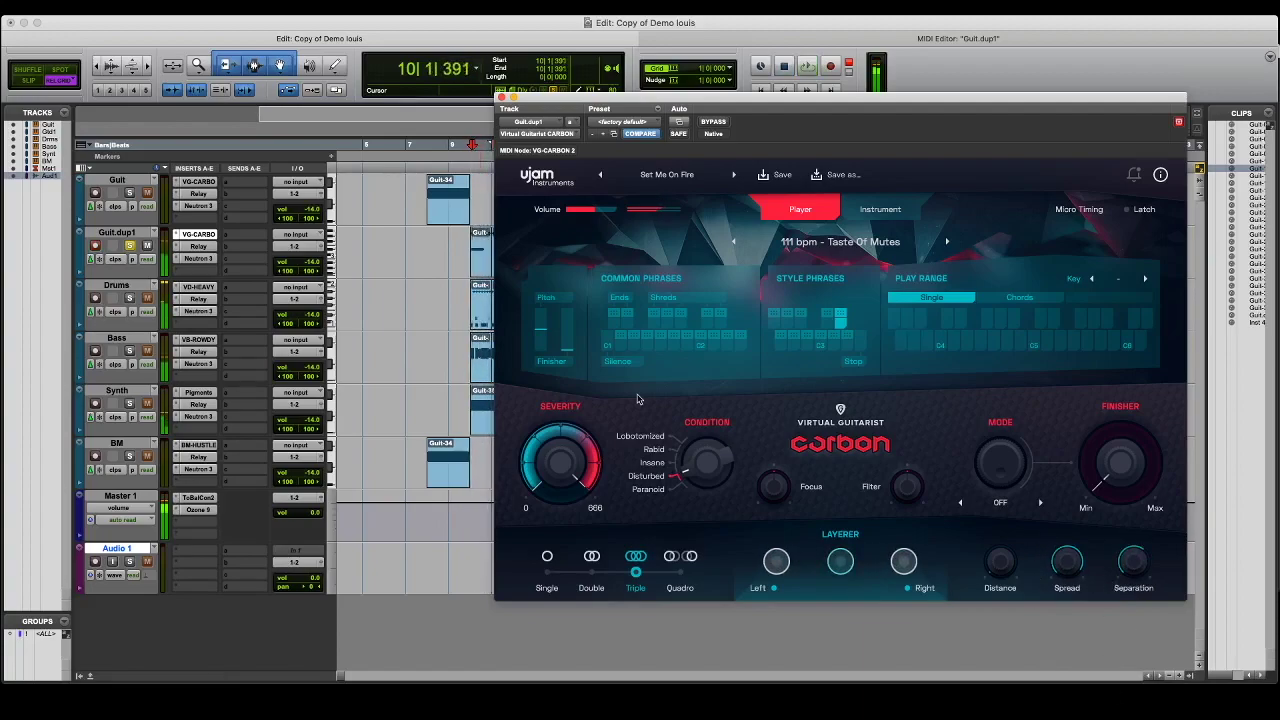
# Switch the Layerer to Quadro and lower its Spread to 4.5% during playback of the first Guit.dup1 clip
pyautogui.click(680, 556)
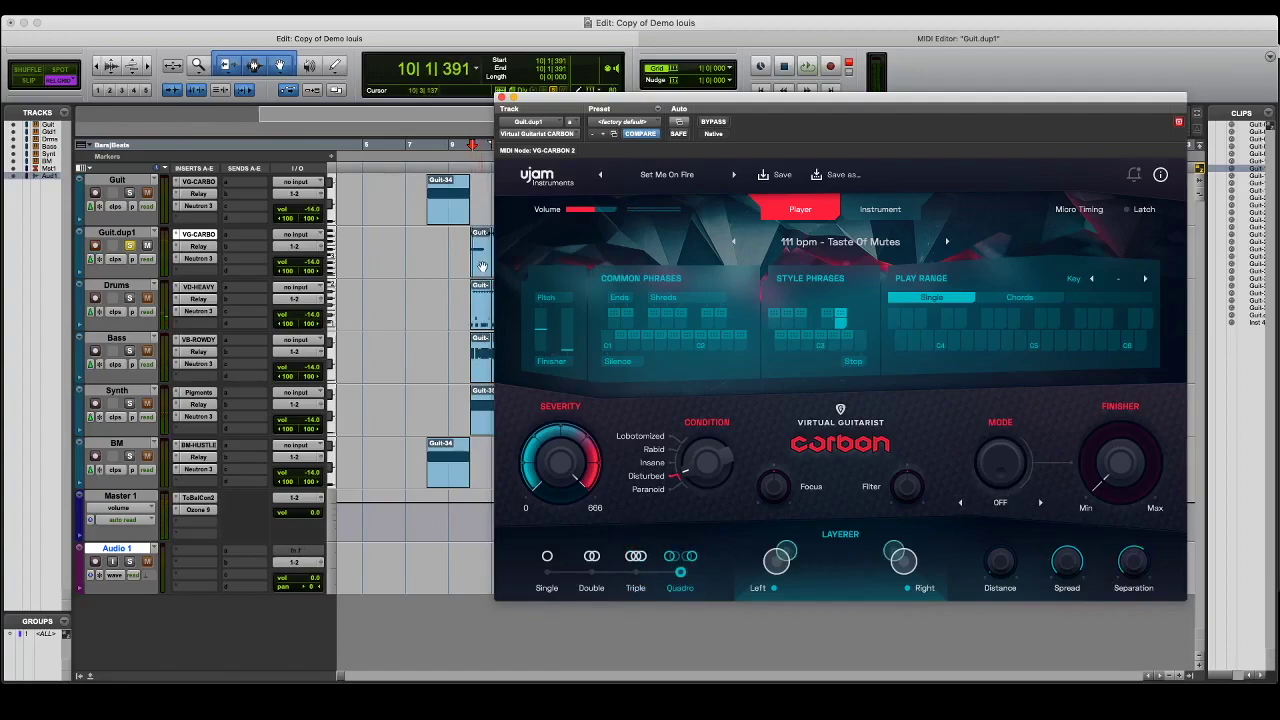
pyautogui.press('space')
pyautogui.moveTo(1078, 572)
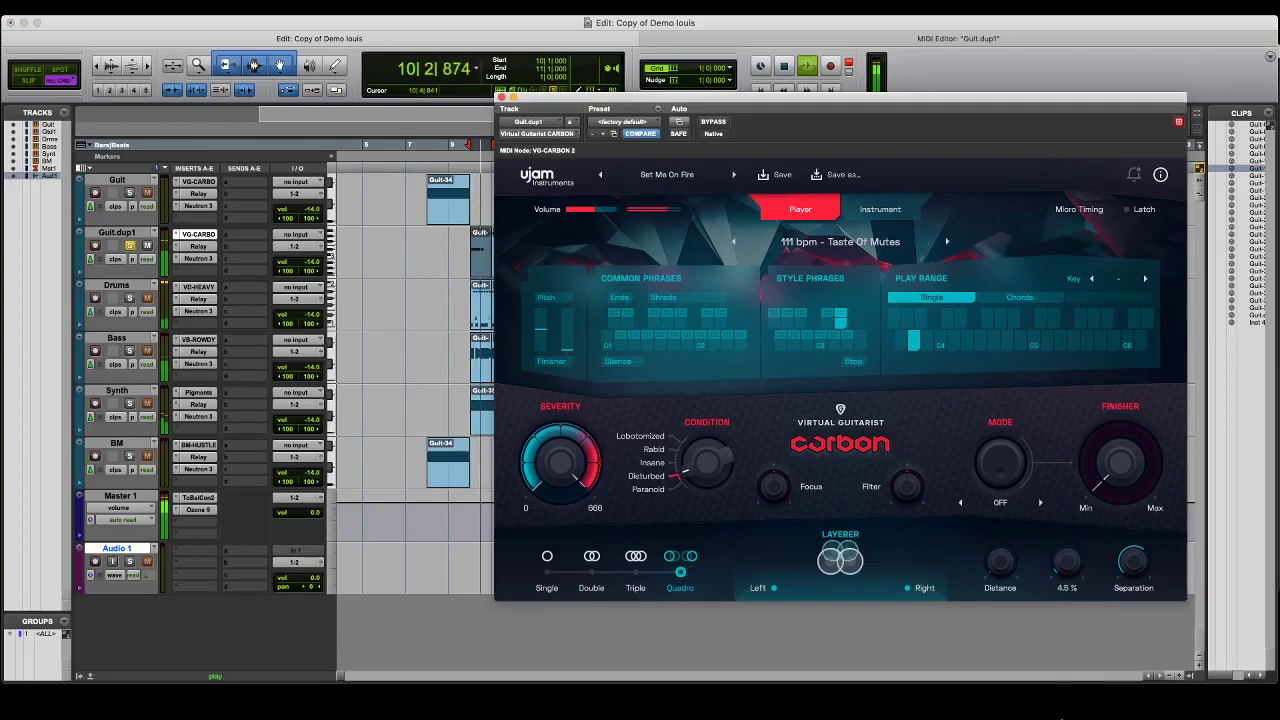
# Switch the Layerer through Single and Quadro to Triple, and raise its Distance slightly and its Spread widely
pyautogui.click(545, 582)
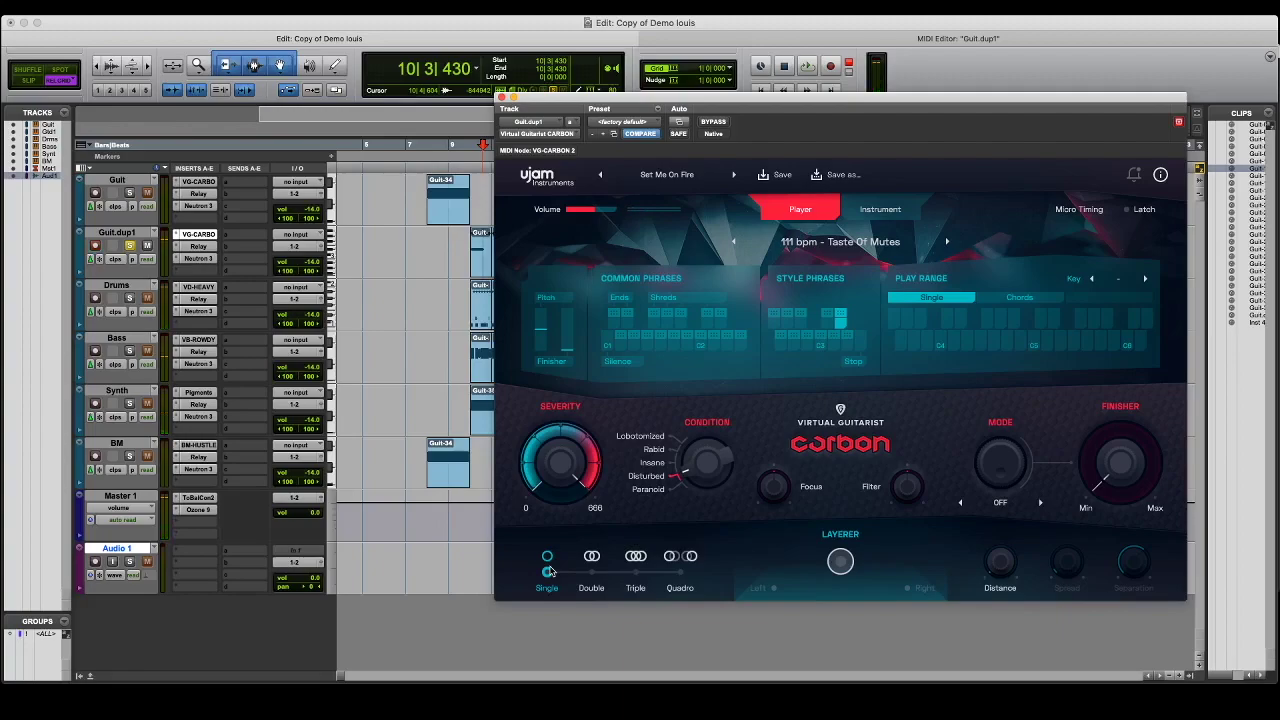
pyautogui.click(681, 570)
pyautogui.moveTo(1010, 573); pyautogui.dragTo(995, 545)
pyautogui.click(637, 569)
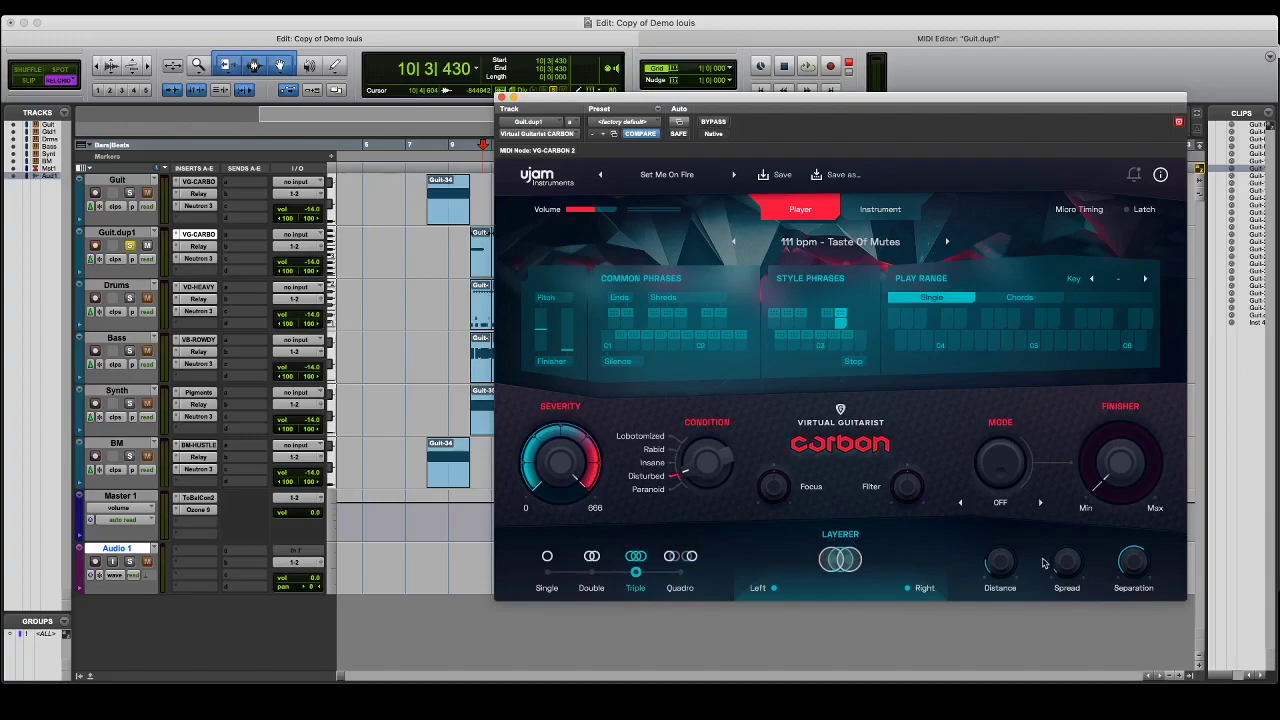
pyautogui.moveTo(1067, 571); pyautogui.dragTo(1068, 545)
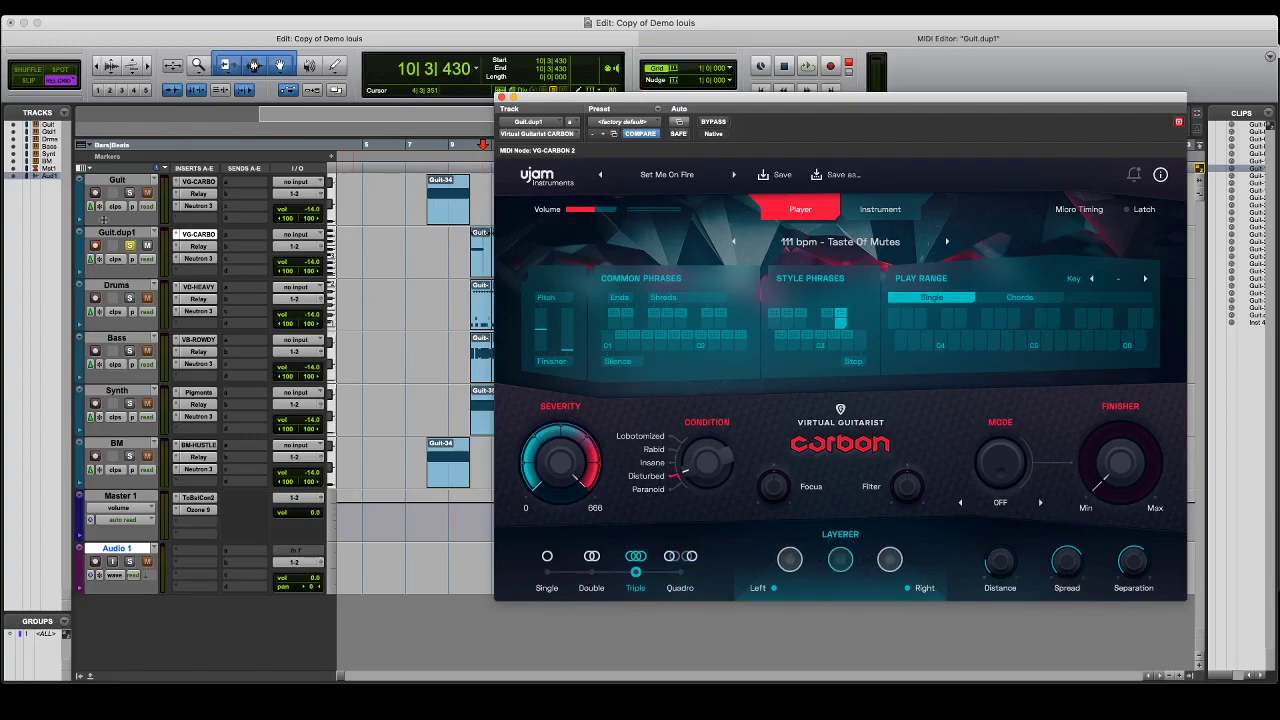
# Solo the Guit track and play its bar 8 clip through the first Guit.dup1 clip, with Guit's Carbon plug-in open
pyautogui.click(450, 207)
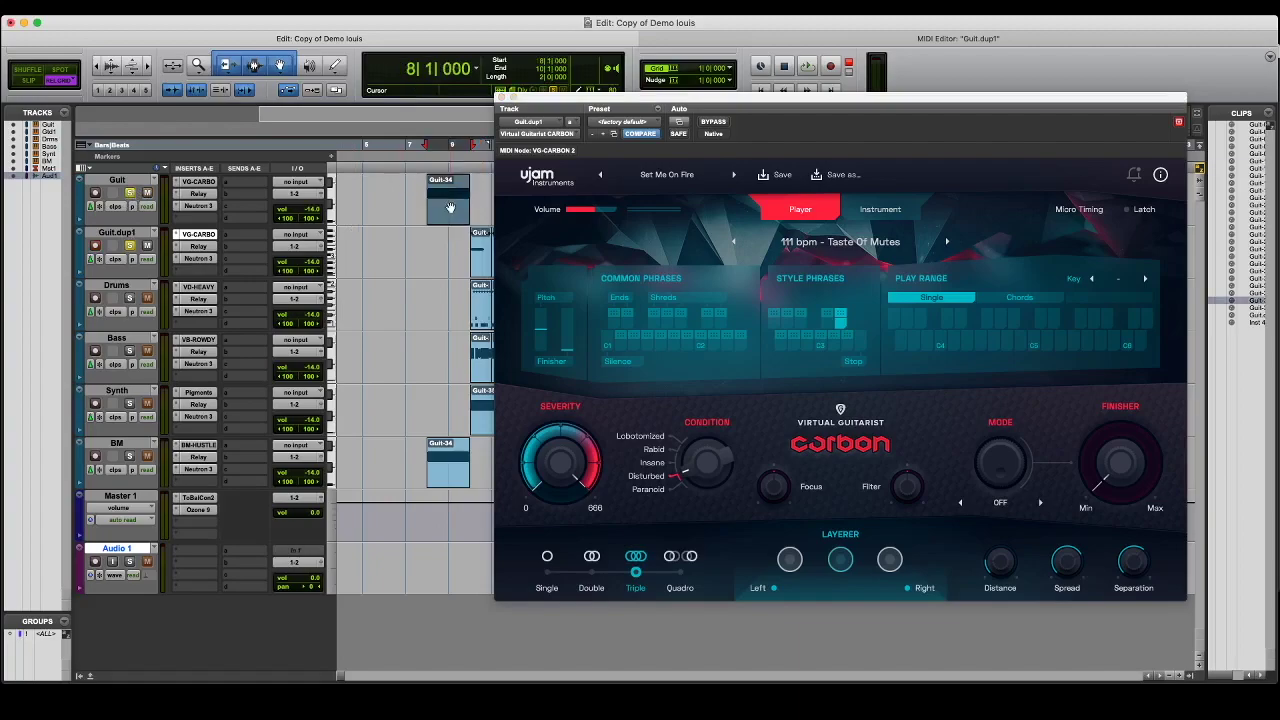
pyautogui.click(198, 182)
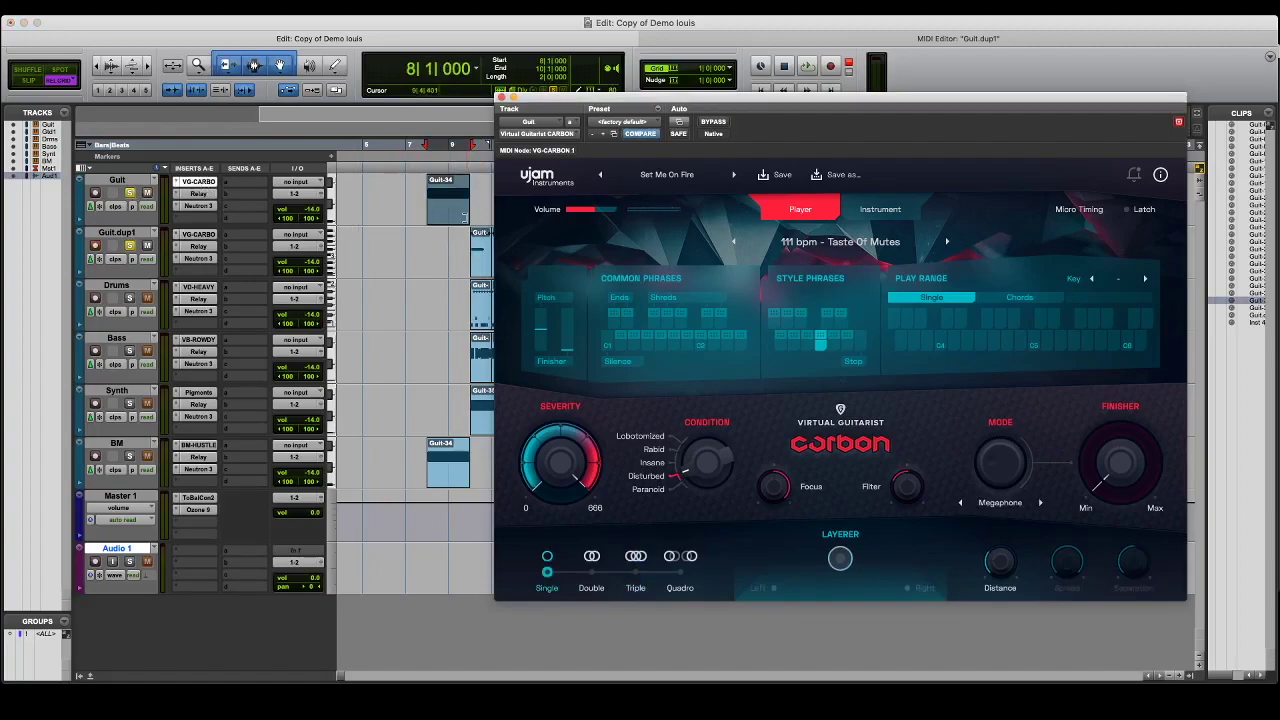
pyautogui.keyDown('shift'); pyautogui.click(481, 269); pyautogui.keyUp('shift')
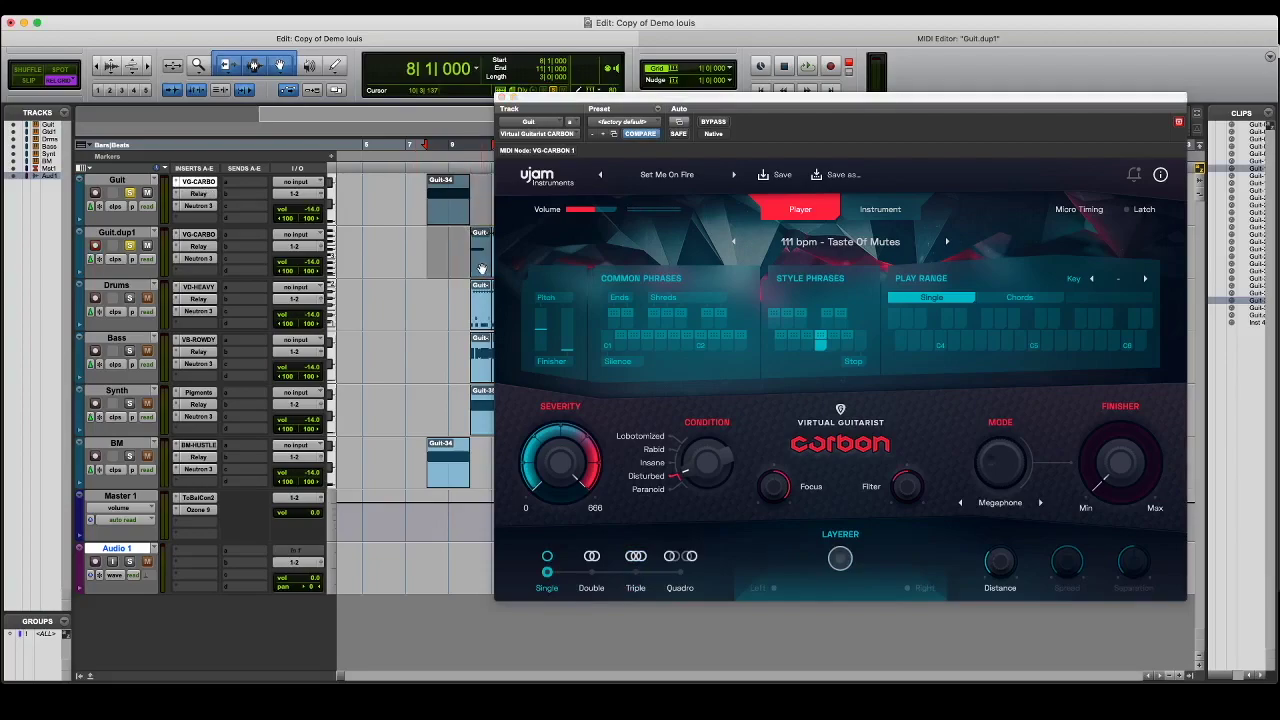
pyautogui.press('space')
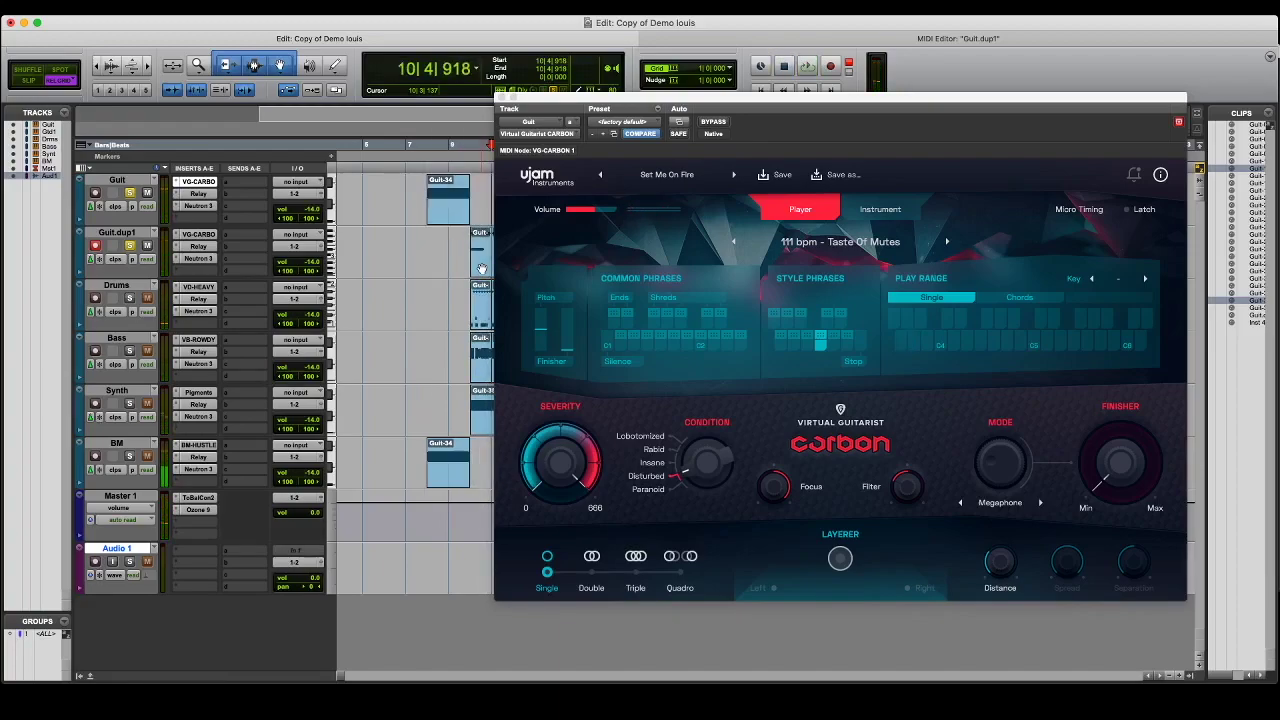
# Unsolo the Guit track and change the Mode of its Carbon plug-in to Rotor Cab
pyautogui.moveTo(556, 100); pyautogui.dragTo(486, 80)
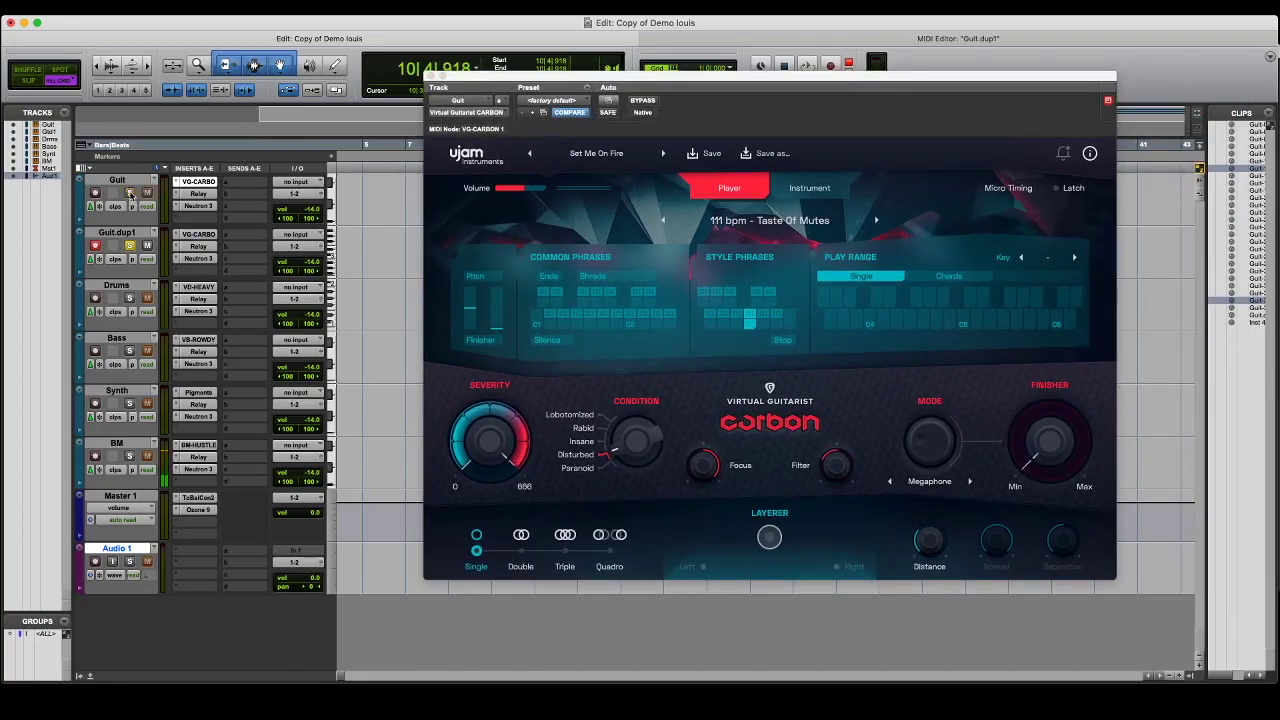
pyautogui.press('space')
pyautogui.moveTo(925, 455)
pyautogui.mouseDown()
pyautogui.moveTo(957, 352)
pyautogui.moveTo(928, 470)
pyautogui.moveTo(975, 414)
pyautogui.moveTo(914, 437)
pyautogui.mouseUp()
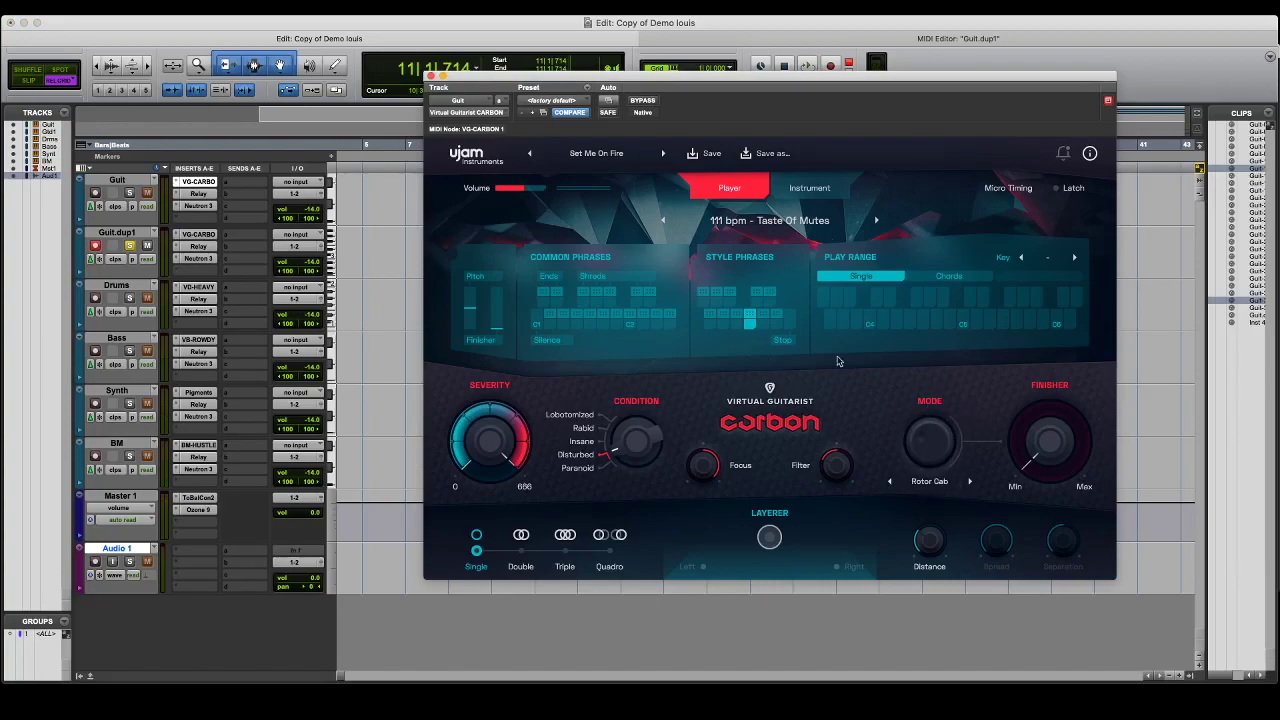
# Play the first Guit.dup1 clip at bar 10 with Guit's Carbon plug-in moved clear of the clips
pyautogui.moveTo(607, 78); pyautogui.dragTo(670, 77)
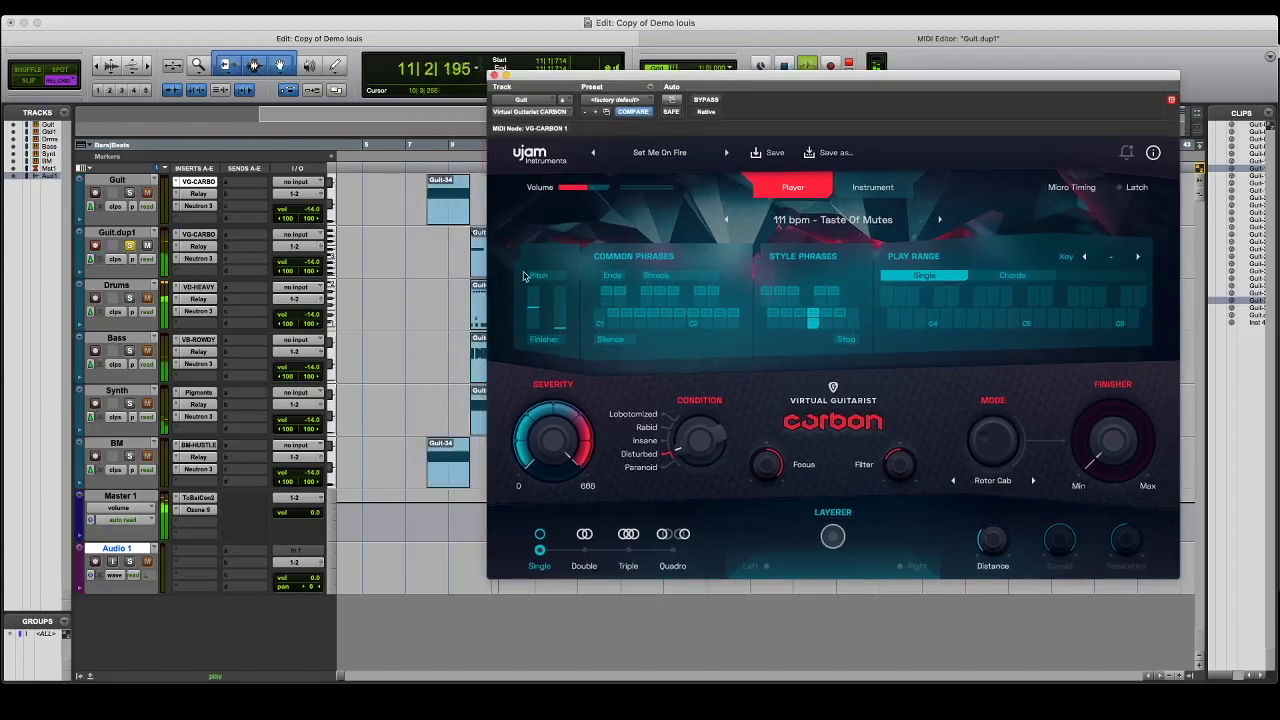
pyautogui.click(481, 270)
pyautogui.press('space')
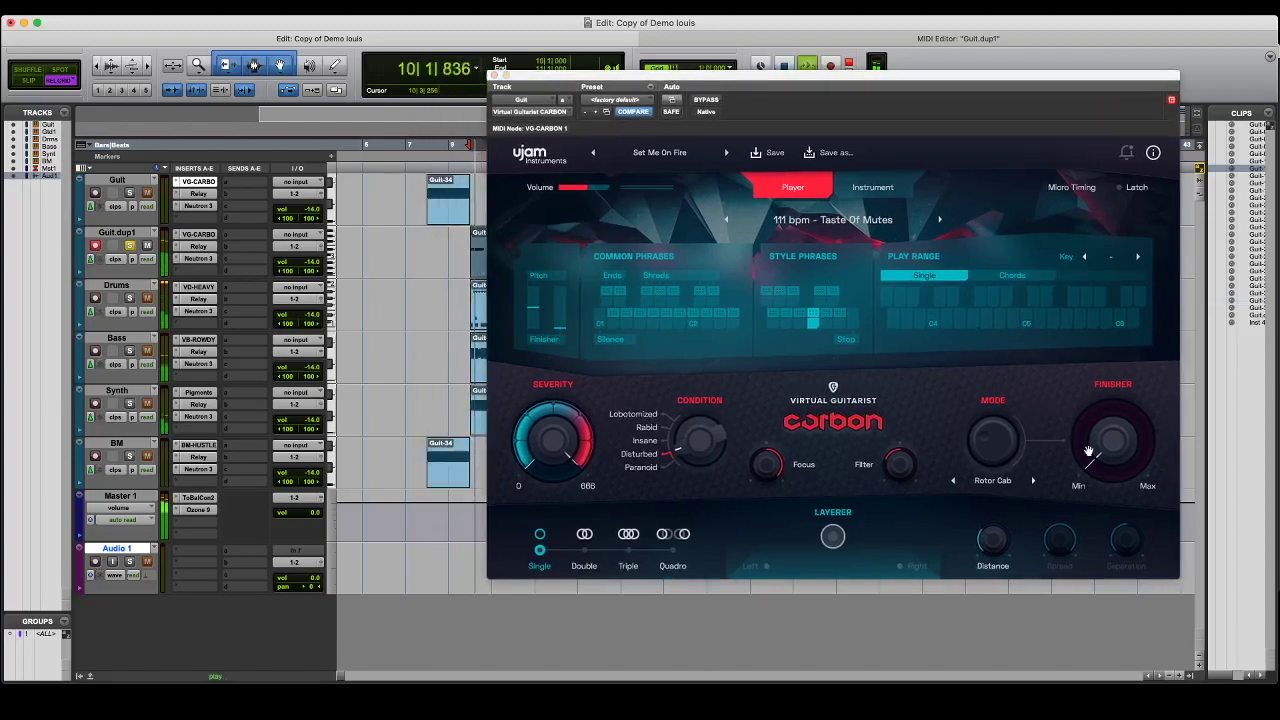
pyautogui.click(993, 480)
pyautogui.click(901, 458)
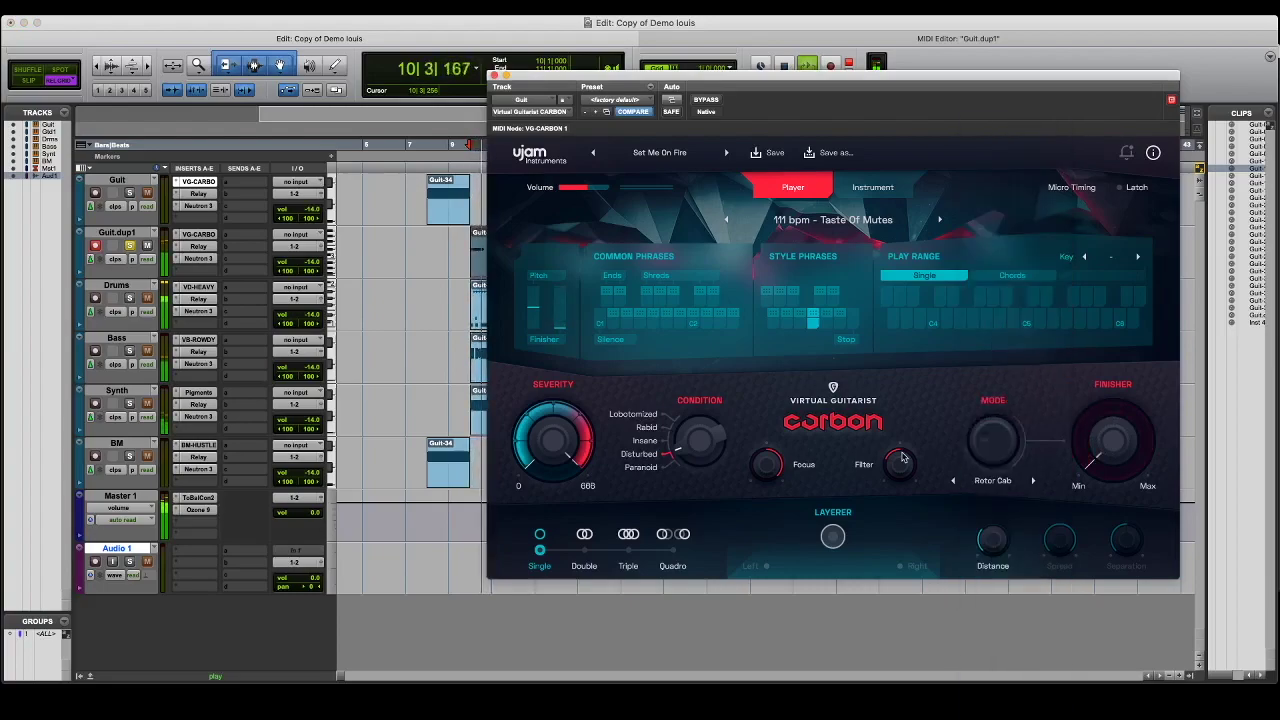
# Sweep the Finisher of Guit.dup1's Carbon through several Modes including Guitar Room, ending on Phaser 3 with the Finisher at Min
pyautogui.click(198, 233)
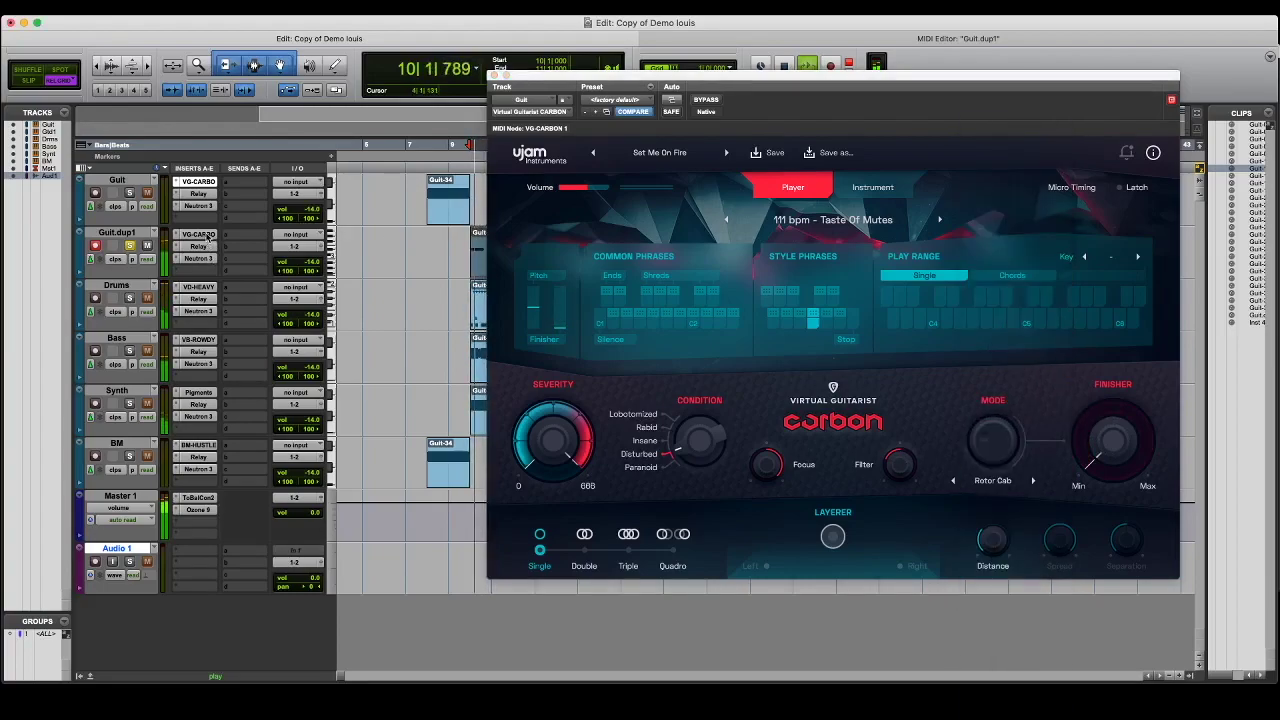
pyautogui.moveTo(990, 425); pyautogui.dragTo(1000, 395)
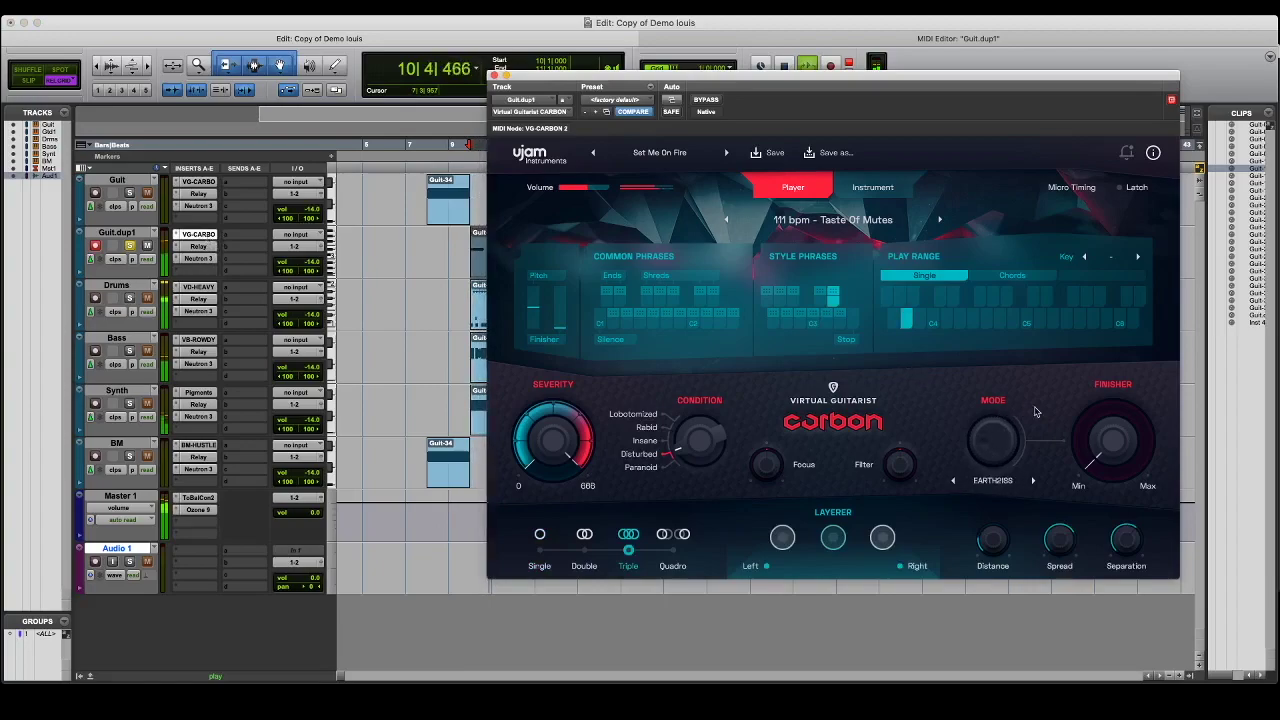
pyautogui.moveTo(1135, 445); pyautogui.dragTo(1110, 300)
pyautogui.moveTo(1112, 440); pyautogui.dragTo(1100, 475)
pyautogui.moveTo(992, 440); pyautogui.dragTo(987, 401)
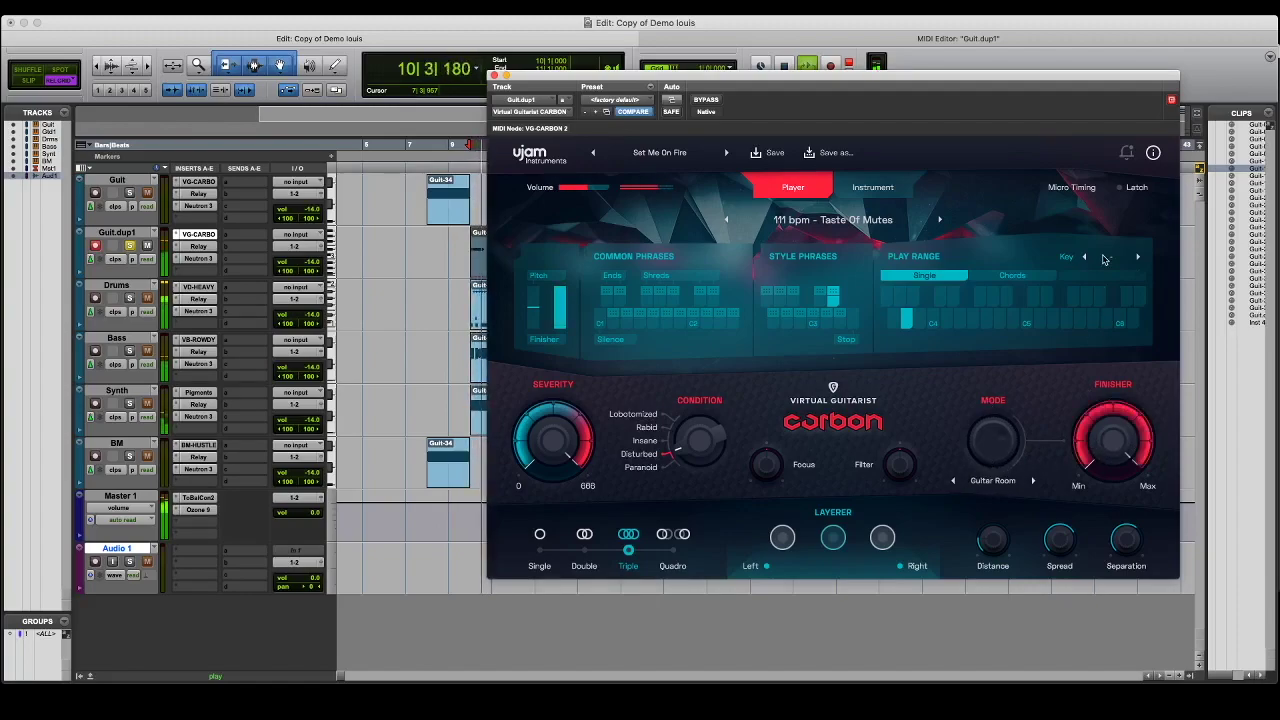
pyautogui.click(1033, 480)
pyautogui.moveTo(1112, 445); pyautogui.dragTo(754, 521)
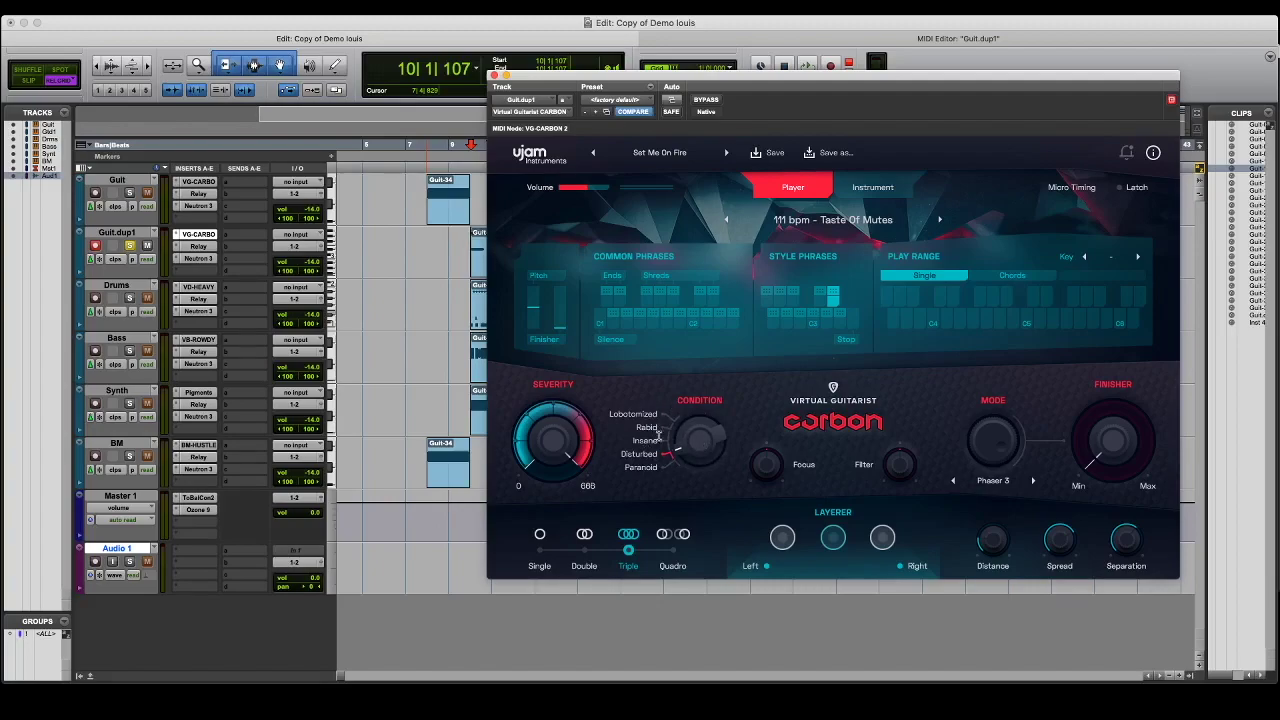
# Turn the Mode of Guit.dup1's Carbon to OFF and try its Condition and Severity controls, ending on Disturbed and 666
pyautogui.press('space')
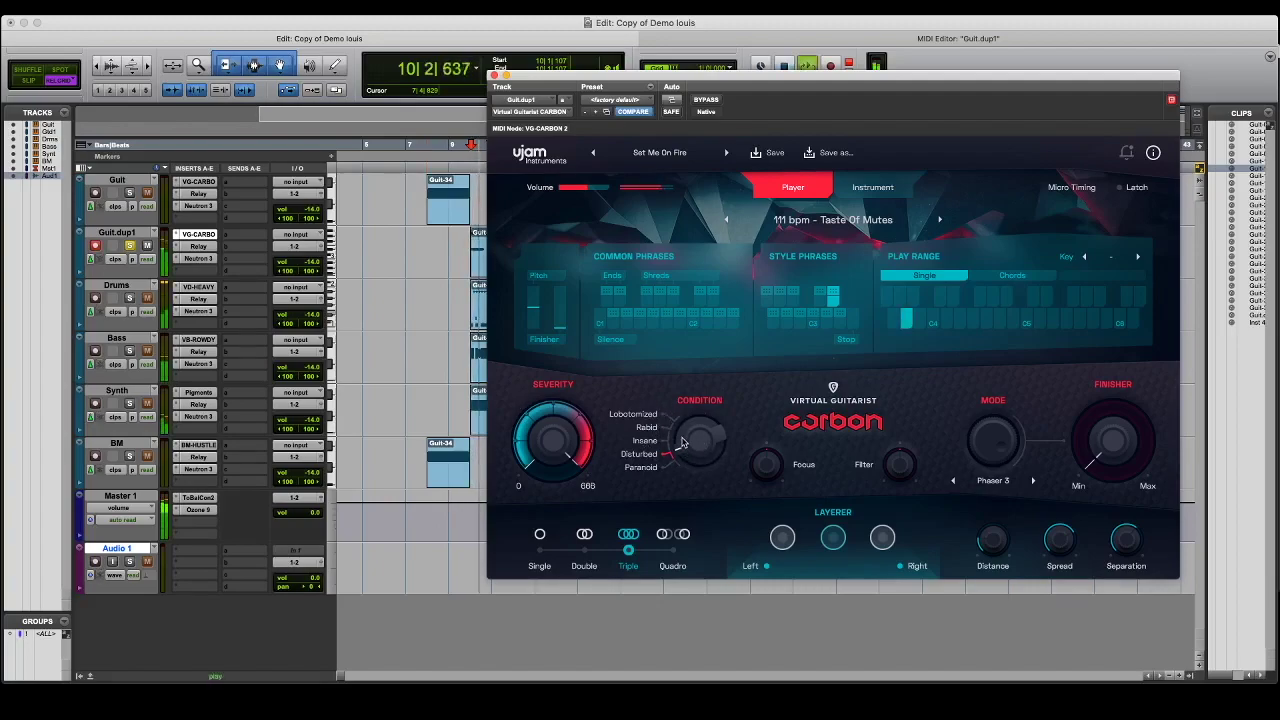
pyautogui.moveTo(1025, 456); pyautogui.dragTo(1025, 490)
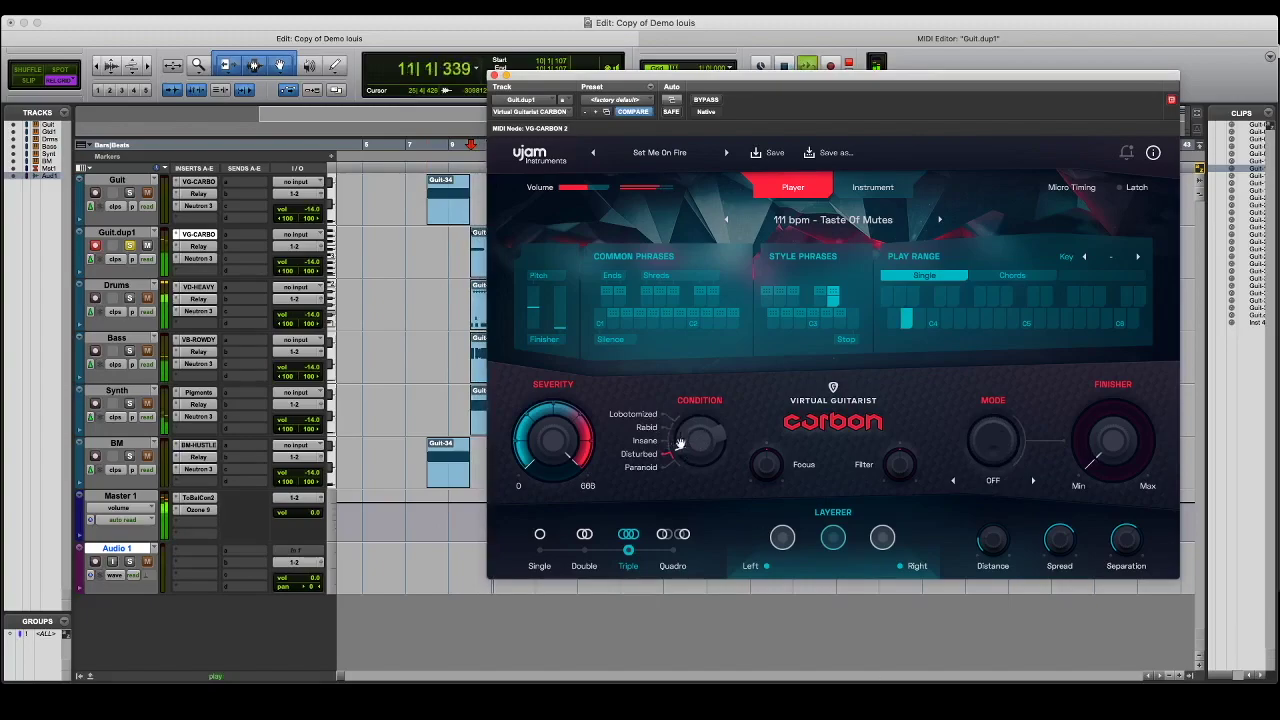
pyautogui.moveTo(689, 424)
pyautogui.mouseDown()
pyautogui.moveTo(716, 337)
pyautogui.moveTo(686, 441)
pyautogui.mouseUp()
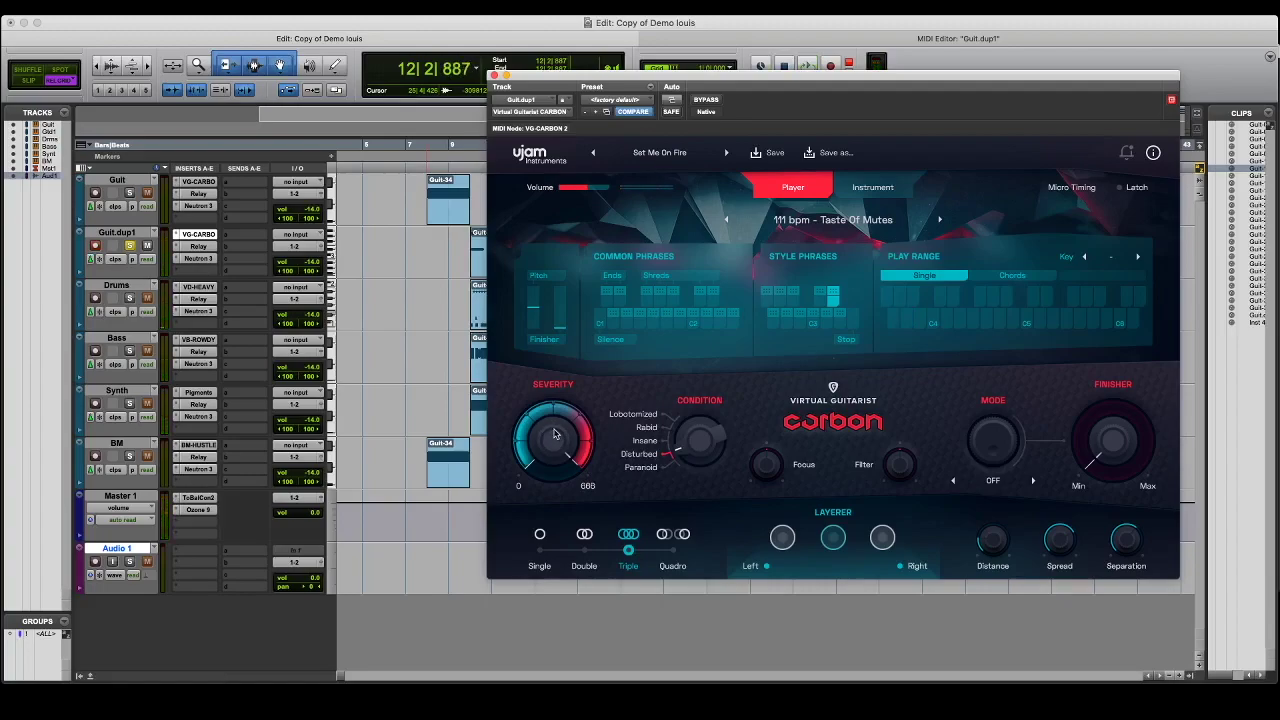
pyautogui.moveTo(555, 433); pyautogui.dragTo(538, 650)
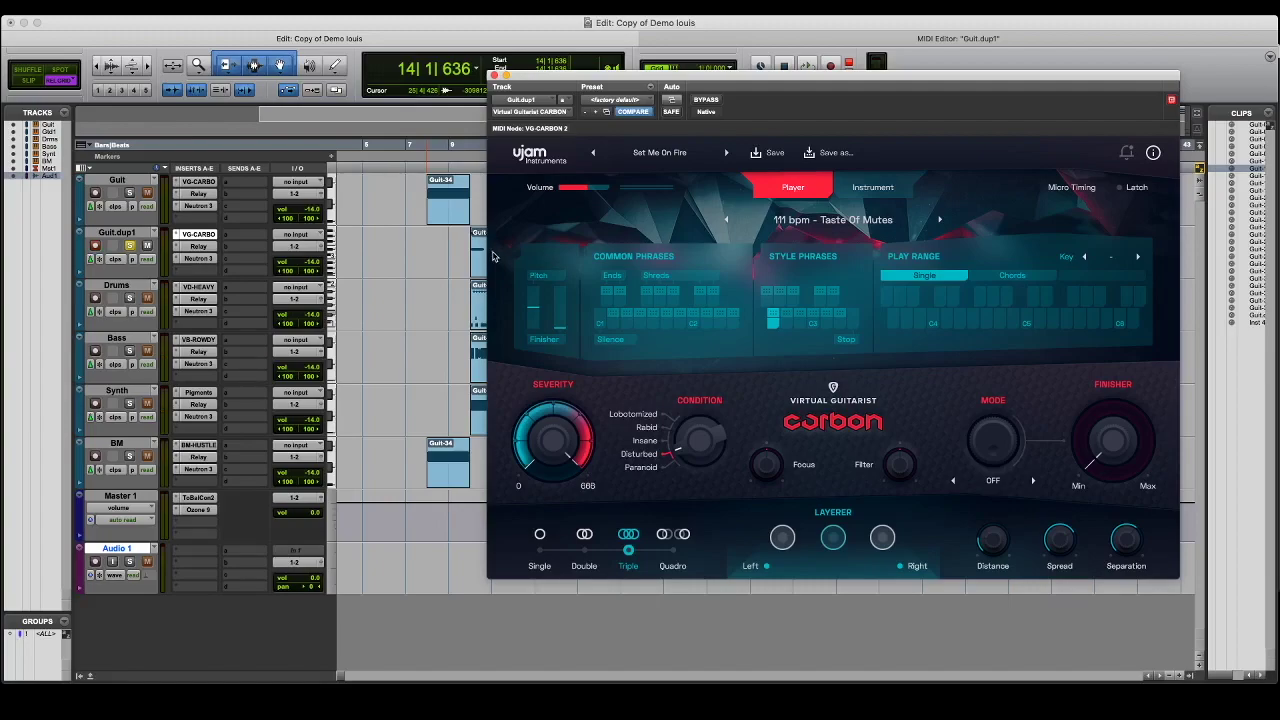
# Set the Mode of the Guit track's Carbon to OFF and unsolo Guit.dup1
pyautogui.click(198, 181)
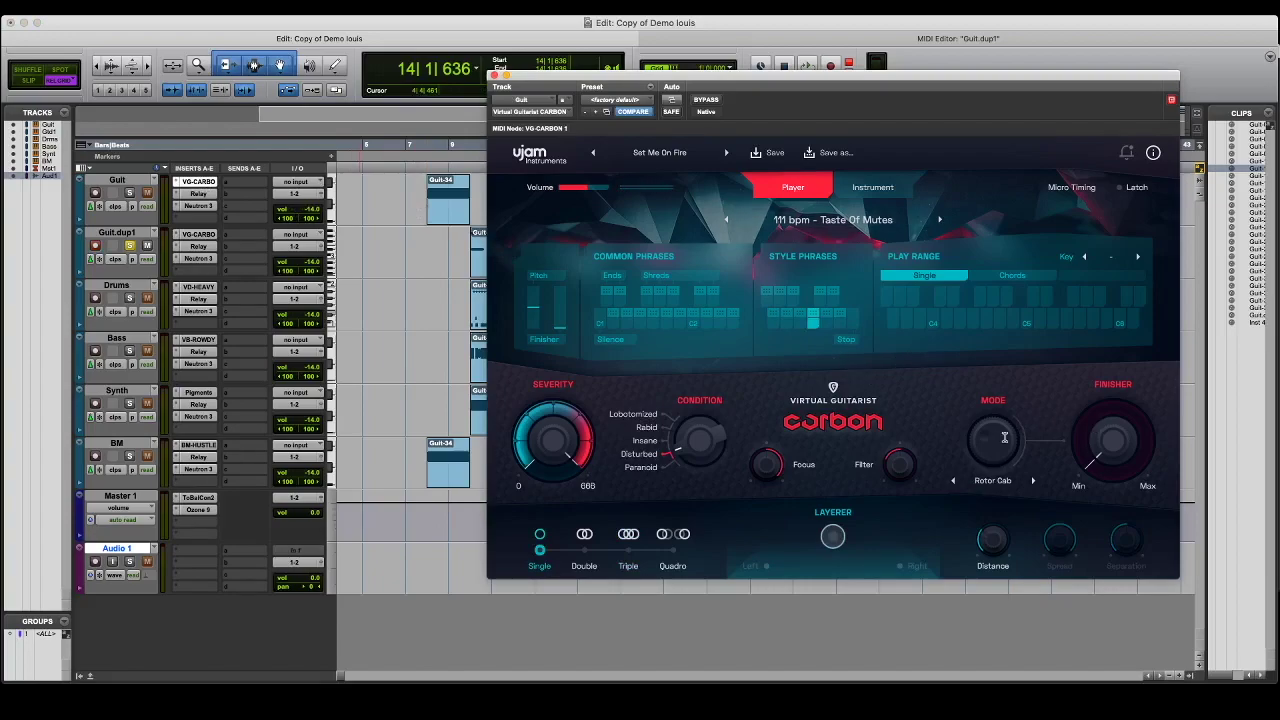
pyautogui.click(952, 480)
pyautogui.click(129, 246)
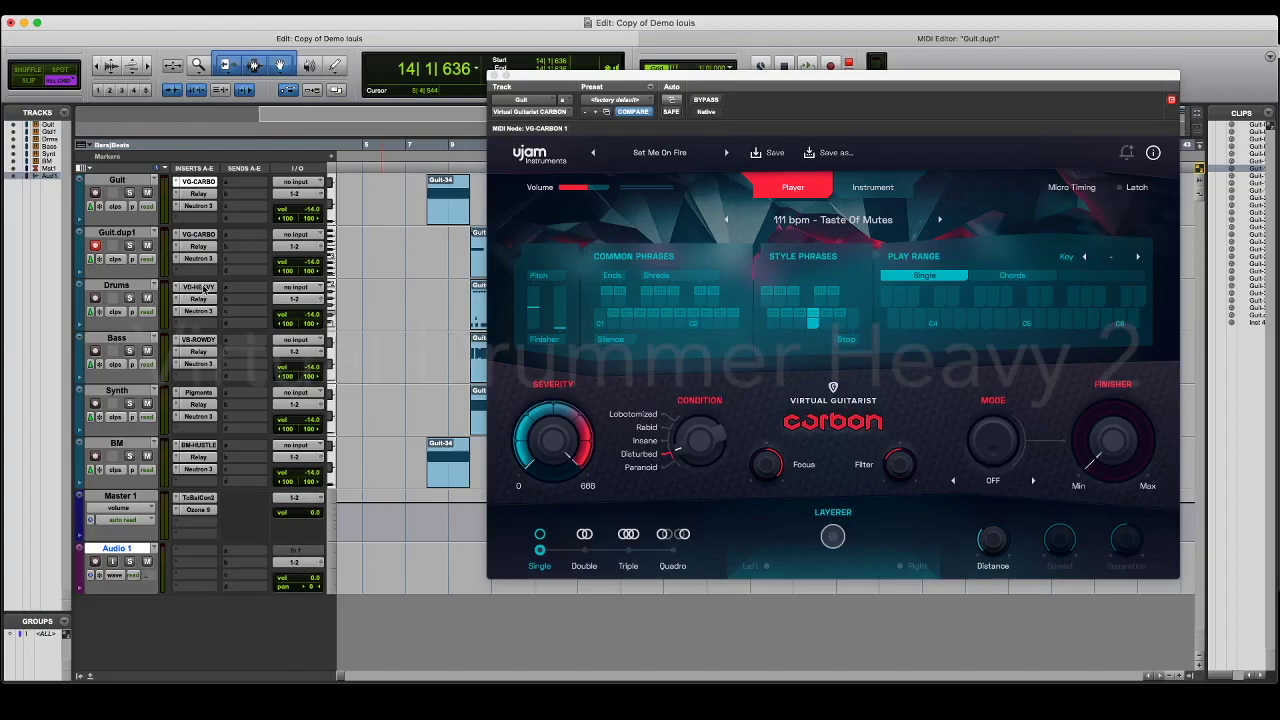
# Solo the Drums track and play its first clip at bar 10 with its Virtual Drummer HEAVY plug-in open
pyautogui.click(199, 287)
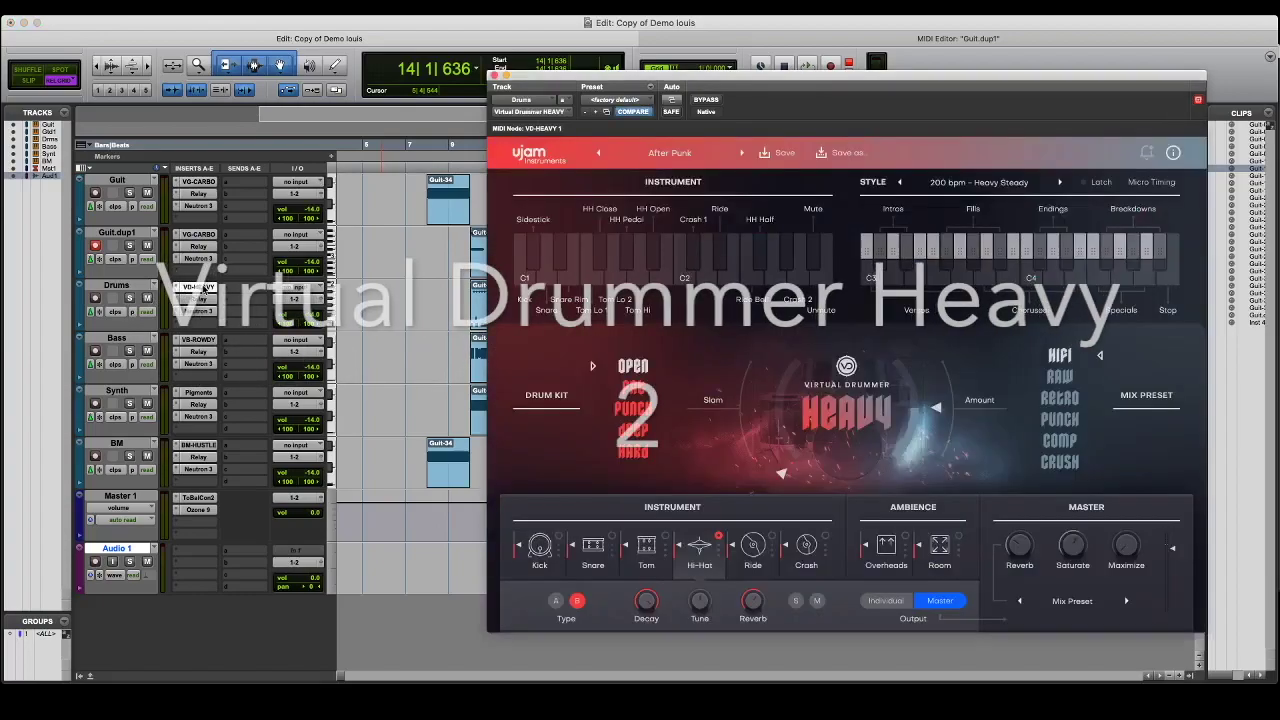
pyautogui.click(129, 298)
pyautogui.moveTo(576, 79); pyautogui.dragTo(630, 78)
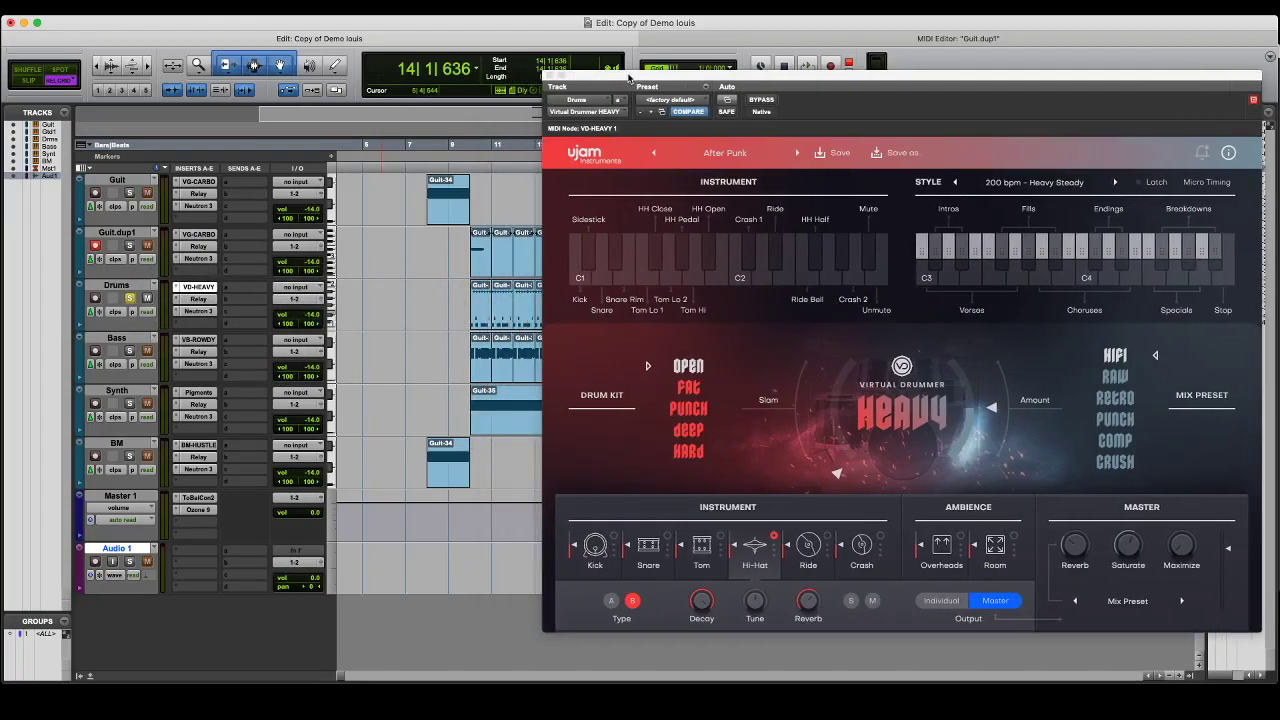
pyautogui.click(481, 302)
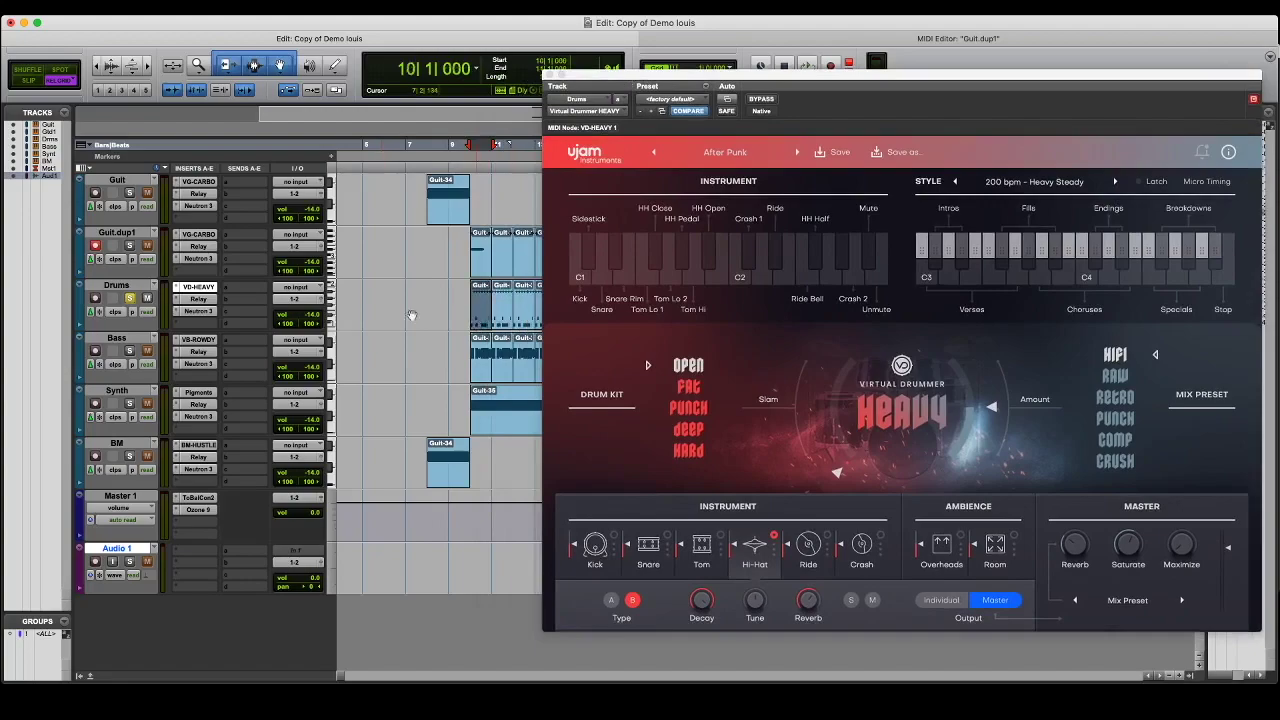
pyautogui.press('space')
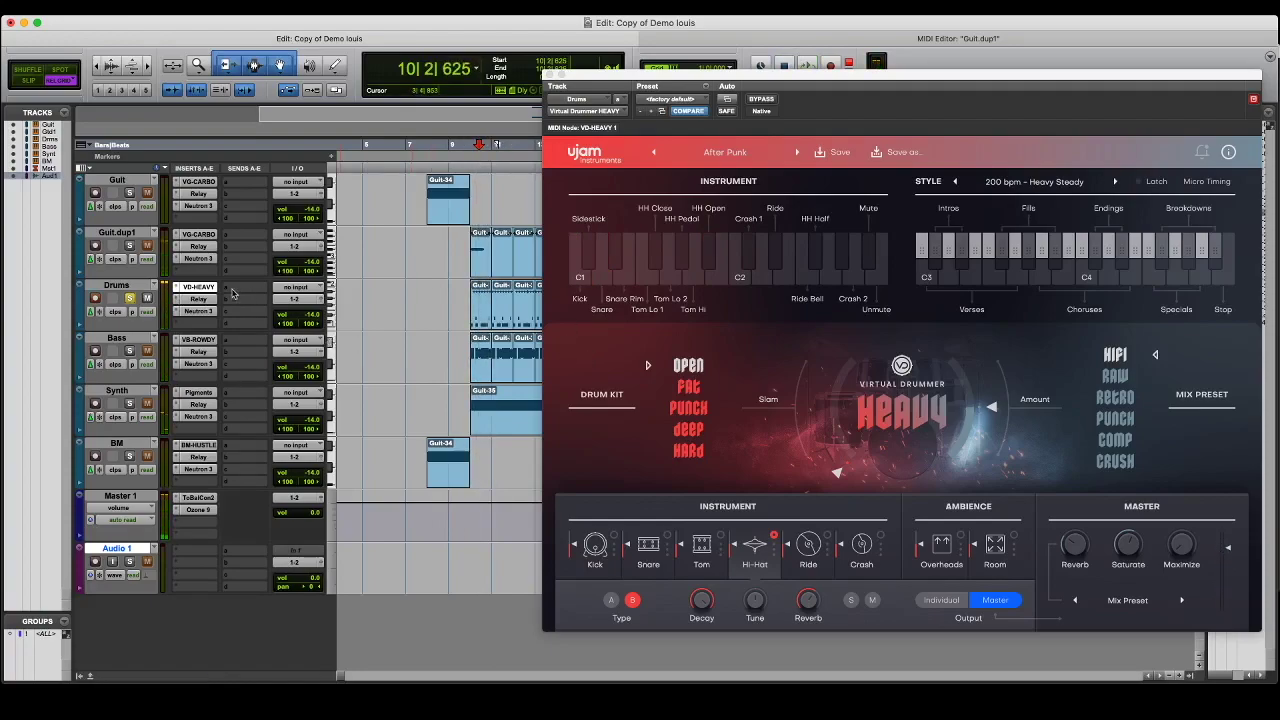
# Bypass the second- and third-slot inserts, including Relay, Neutron 3 and Ozone 9, across all tracks and play the soloed drums
pyautogui.keyDown('alt'); pyautogui.keyDown('super'); pyautogui.click(199, 247); pyautogui.keyUp('super'); pyautogui.keyUp('alt')
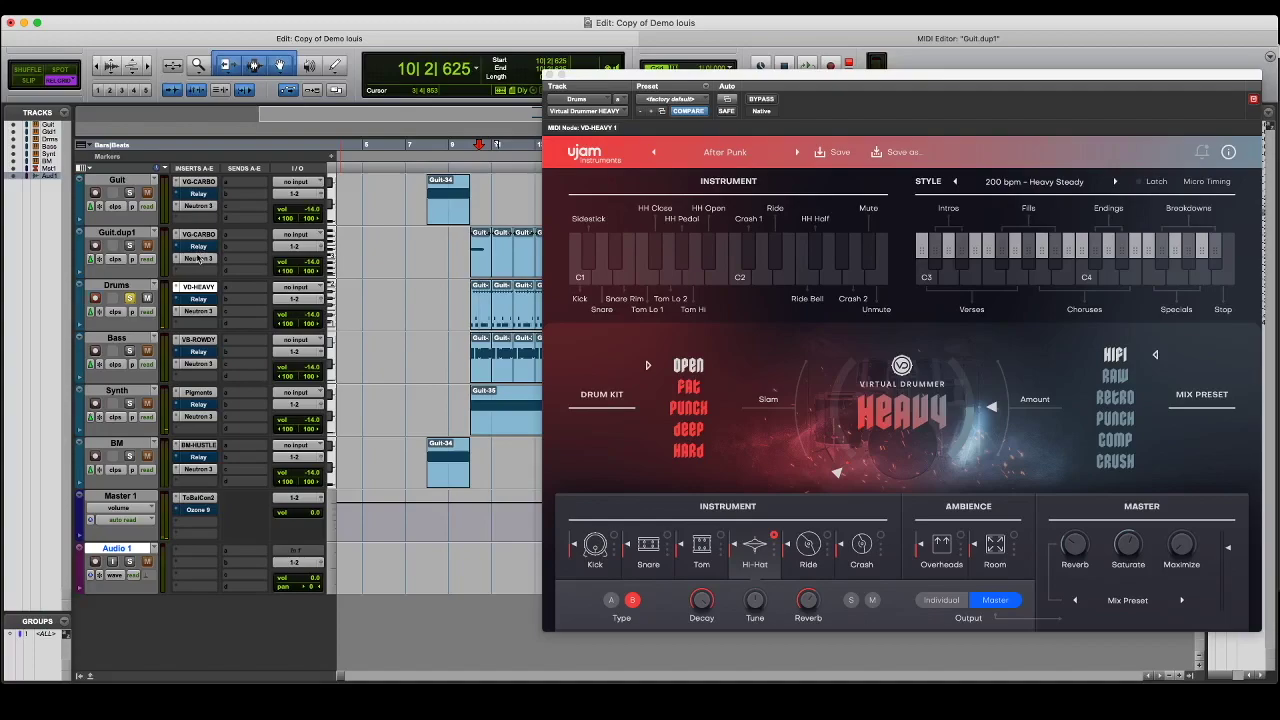
pyautogui.keyDown('alt'); pyautogui.keyDown('super'); pyautogui.click(198, 258); pyautogui.keyUp('super'); pyautogui.keyUp('alt')
pyautogui.press('space')
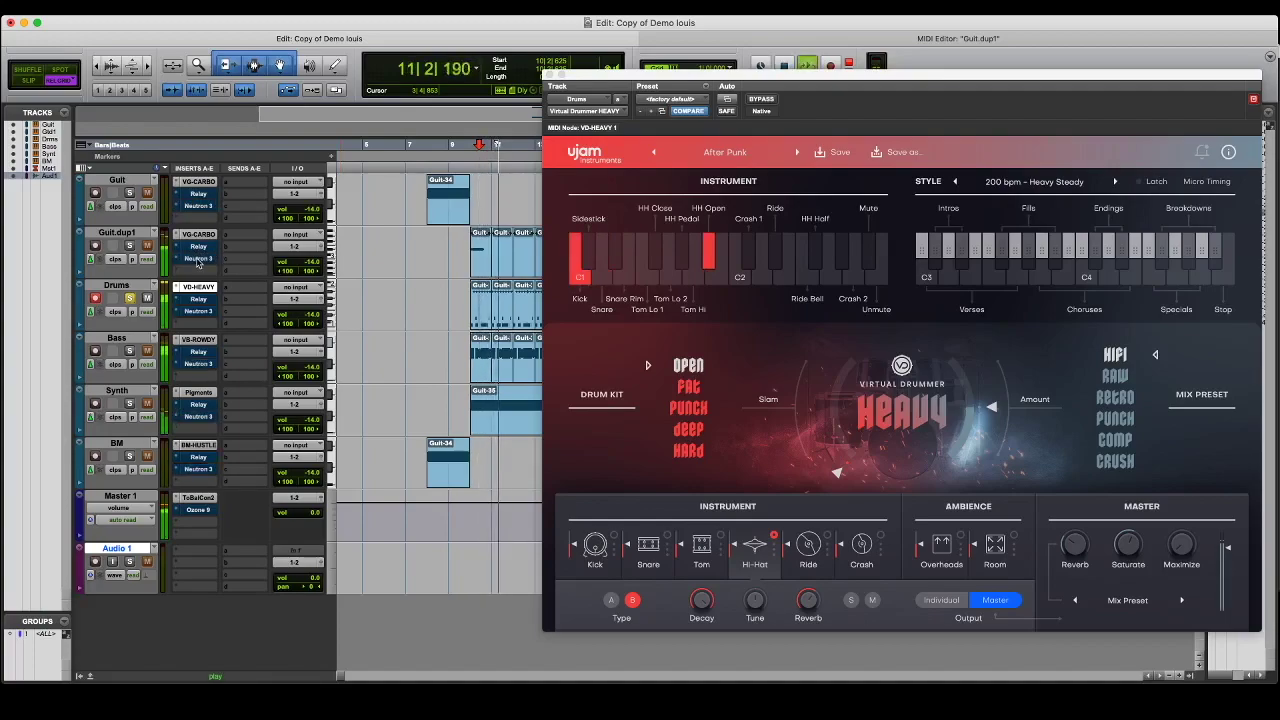
# Audition the first Guit.dup1 clip soloed, and return the solo to Drums for comparison playback
pyautogui.click(478, 265)
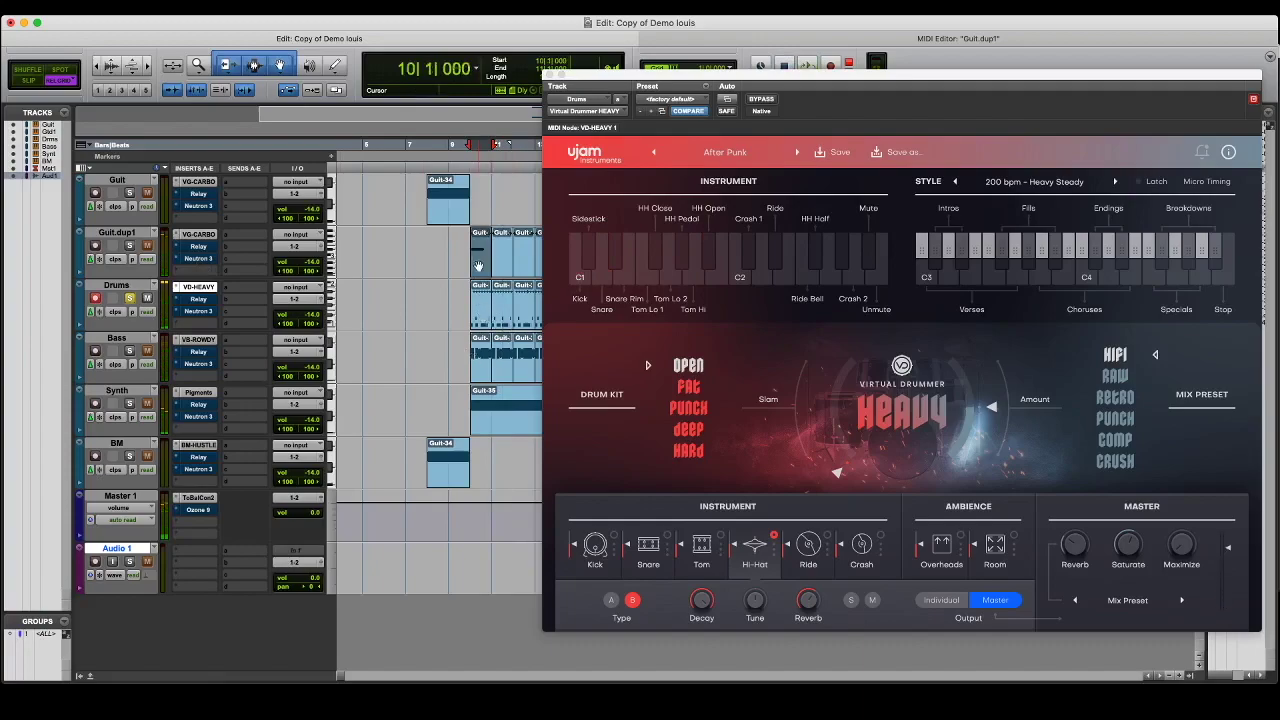
pyautogui.click(129, 245)
pyautogui.press('space')
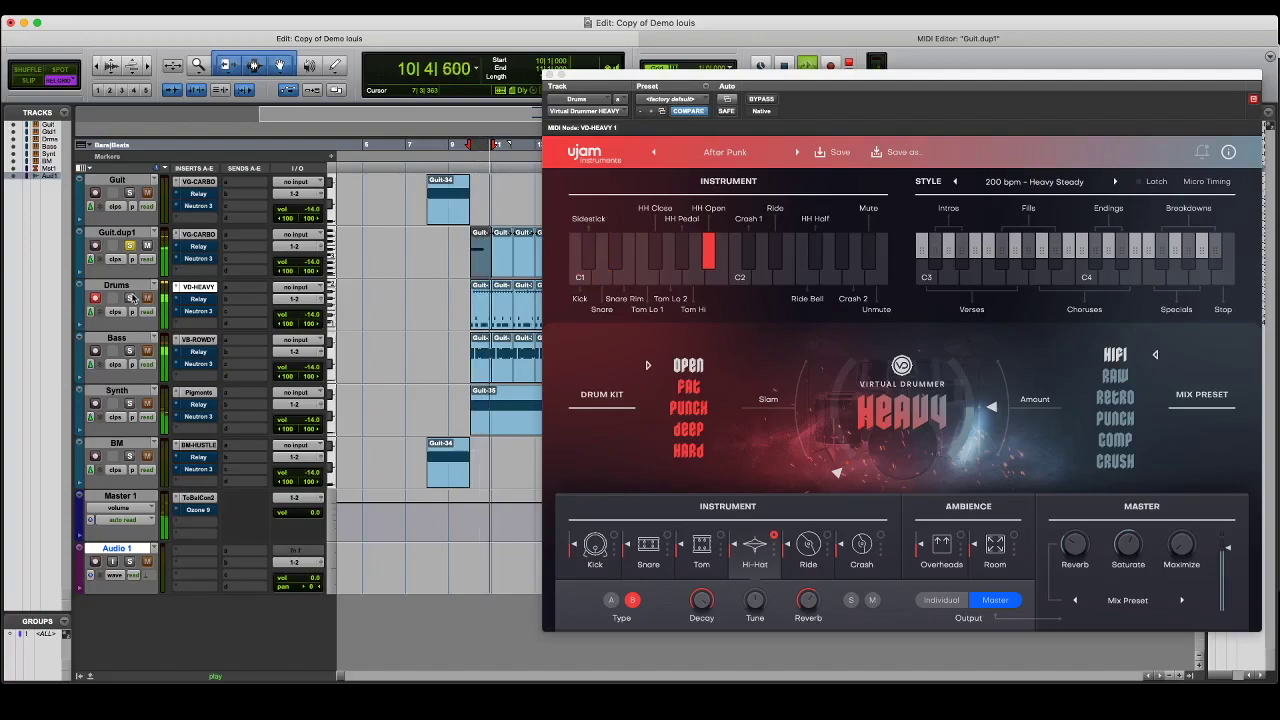
pyautogui.press('space')
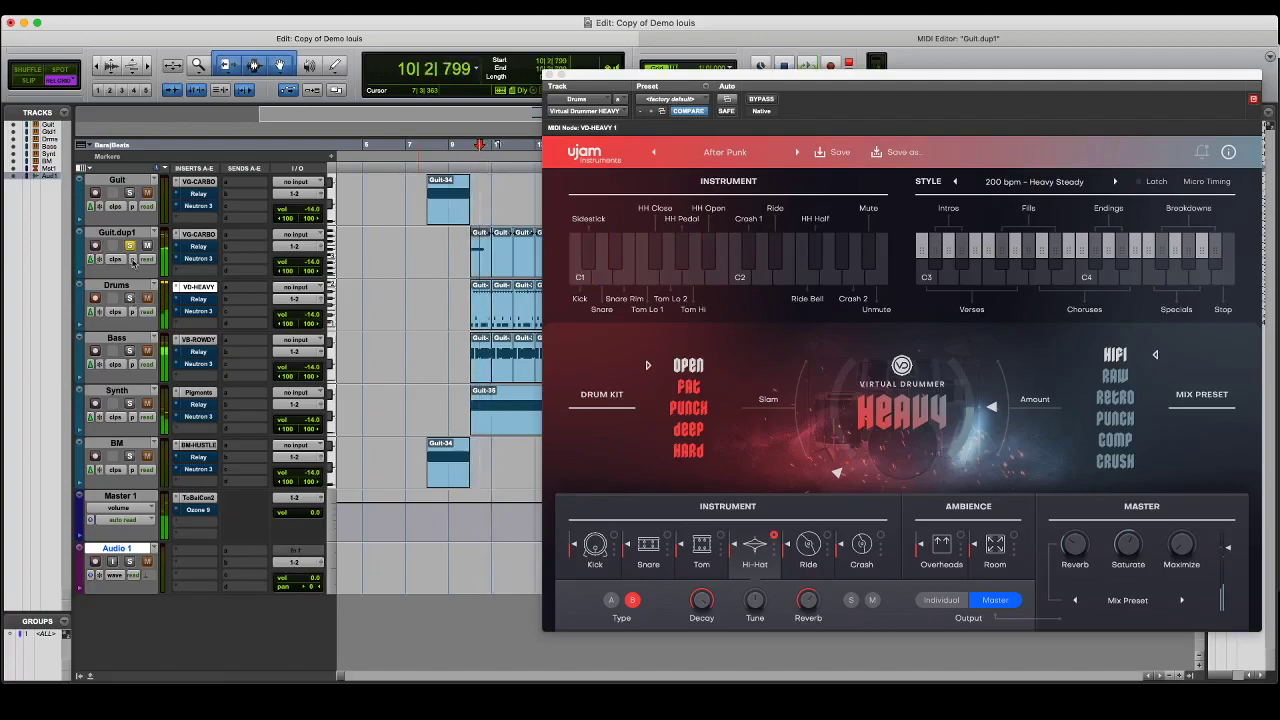
pyautogui.click(129, 245)
pyautogui.press('space')
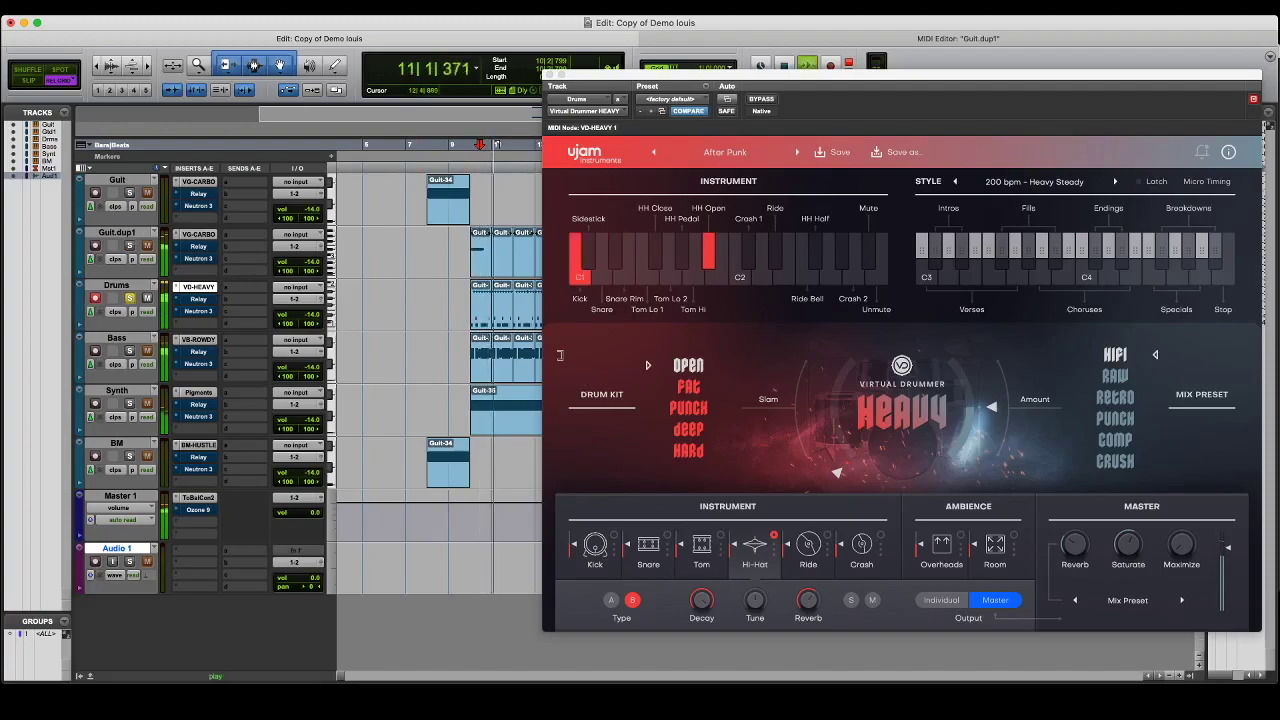
pyautogui.press('space')
# View the notes of the first Drums clip at bar 10 in the MIDI Editor and return to the Edit window
pyautogui.doubleClick(481, 317)
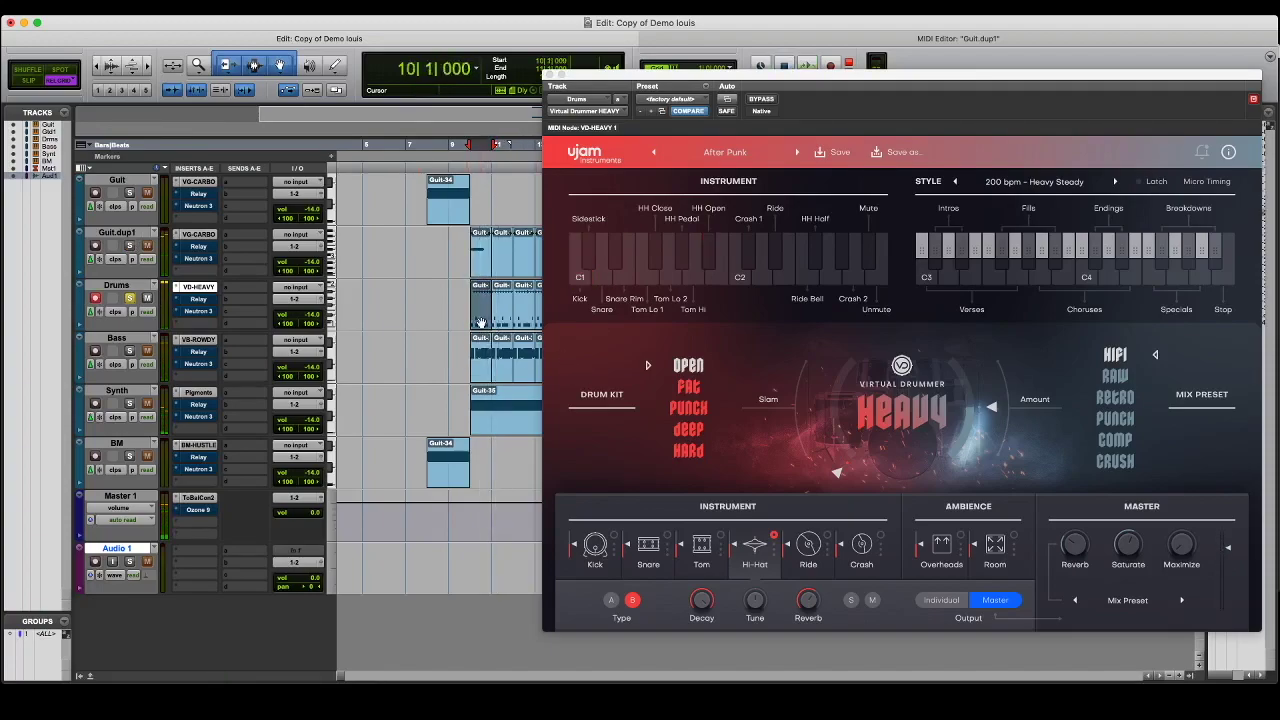
pyautogui.moveTo(600, 73); pyautogui.dragTo(822, 112)
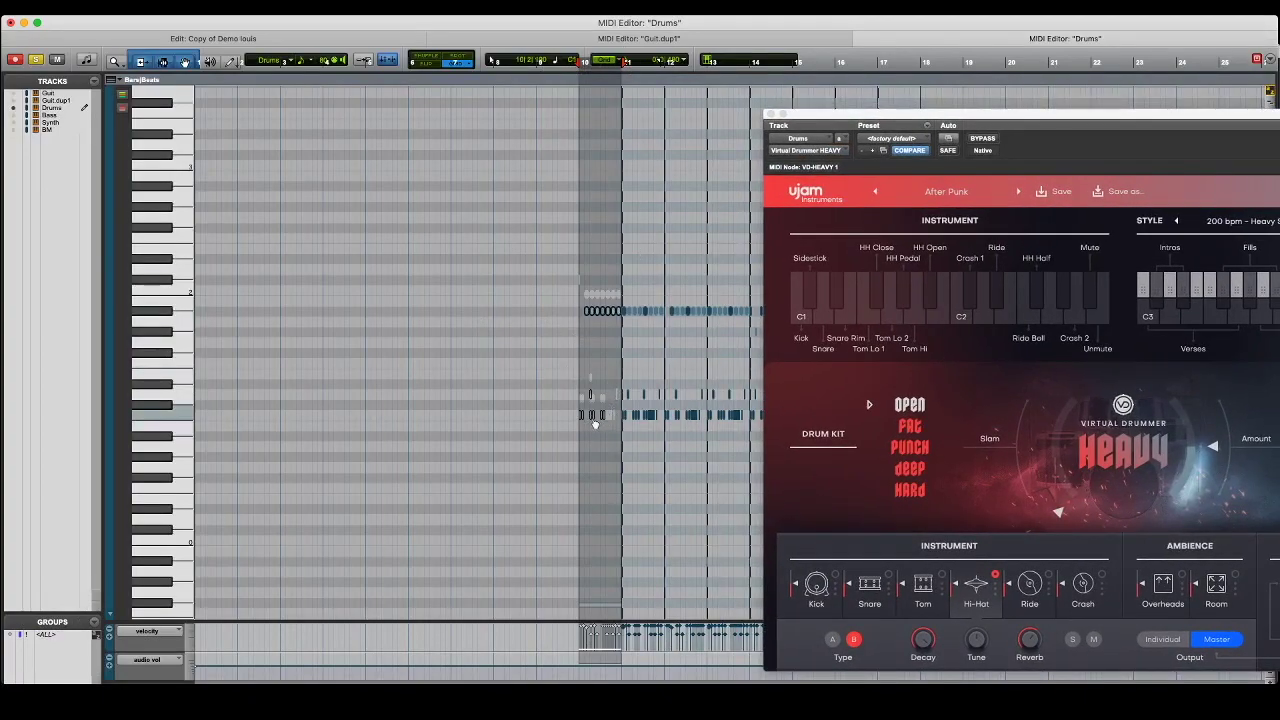
pyautogui.click(309, 38)
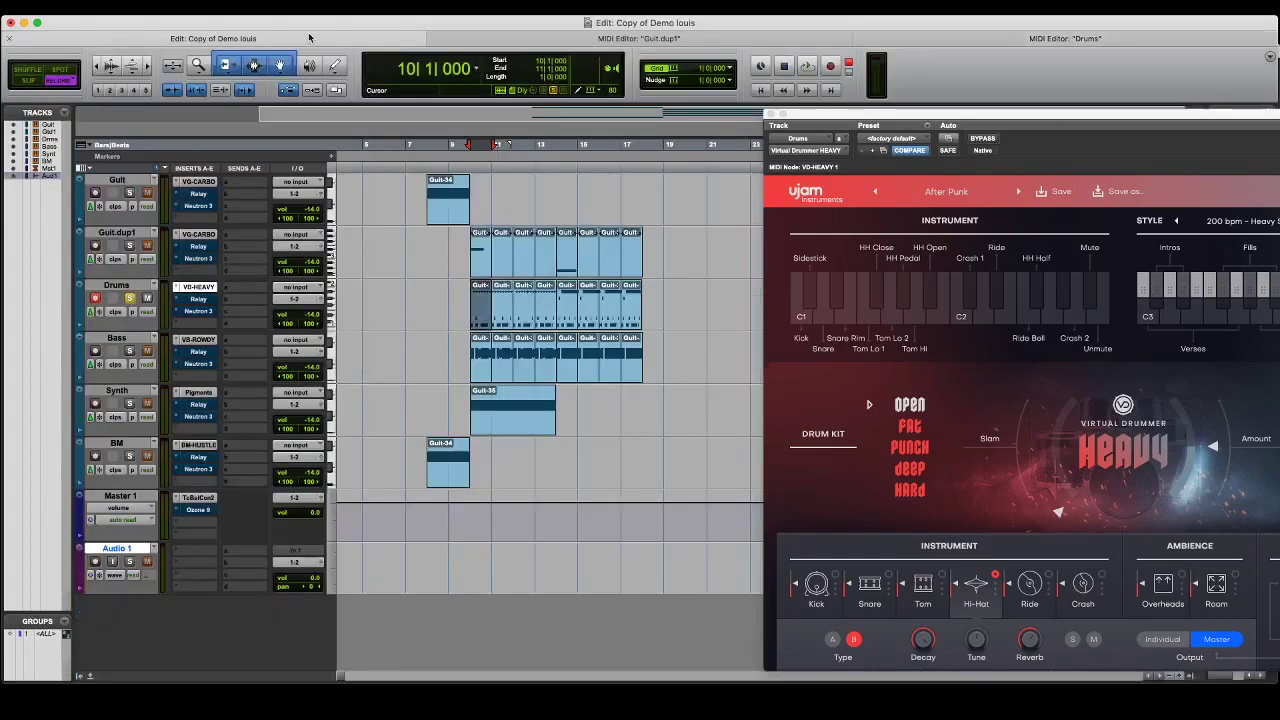
pyautogui.moveTo(825, 115); pyautogui.dragTo(622, 75)
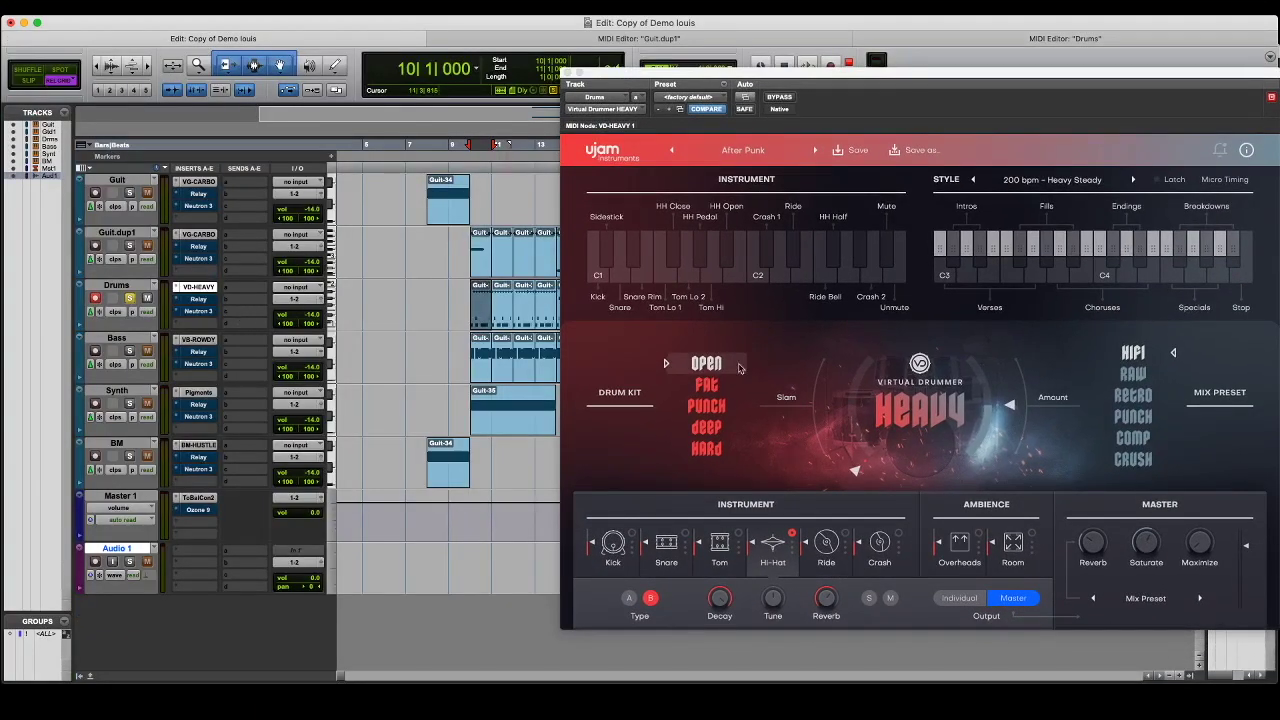
# Select the Snare in Virtual Drummer HEAVY and compare the Deep, Hard, Fat and Open drum kits during playback
pyautogui.moveTo(866, 74); pyautogui.dragTo(732, 74)
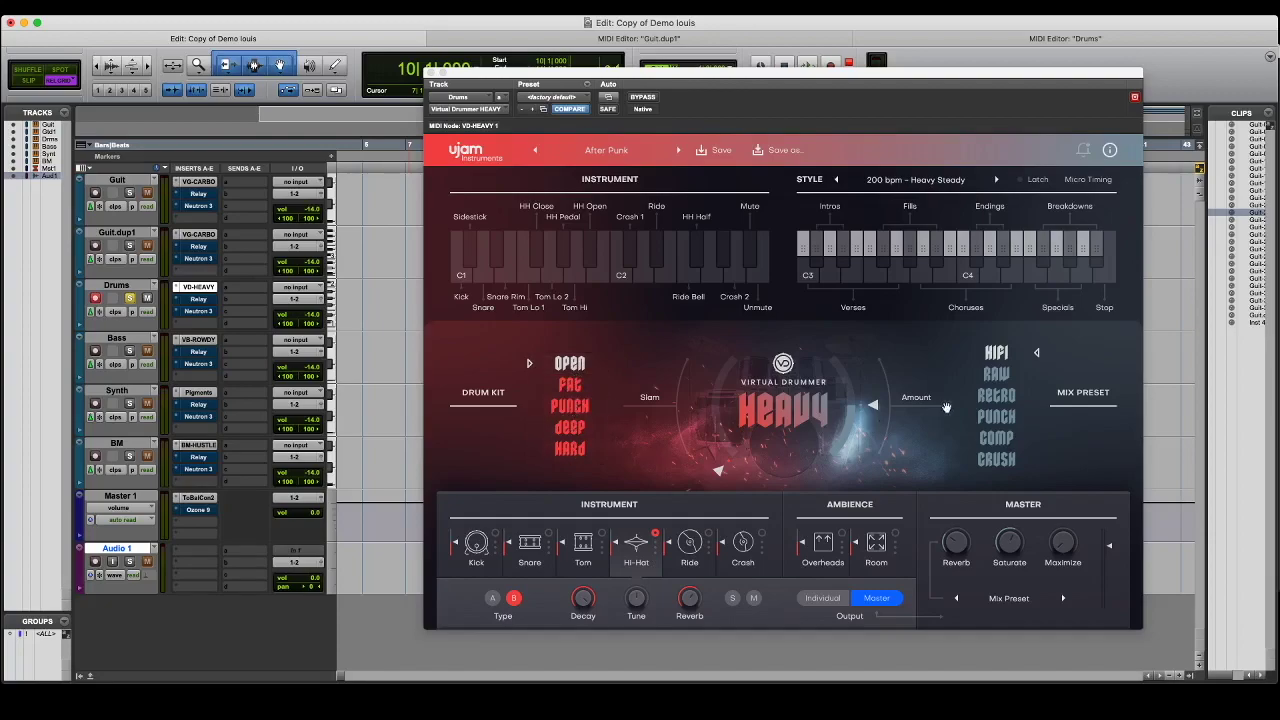
pyautogui.click(522, 555)
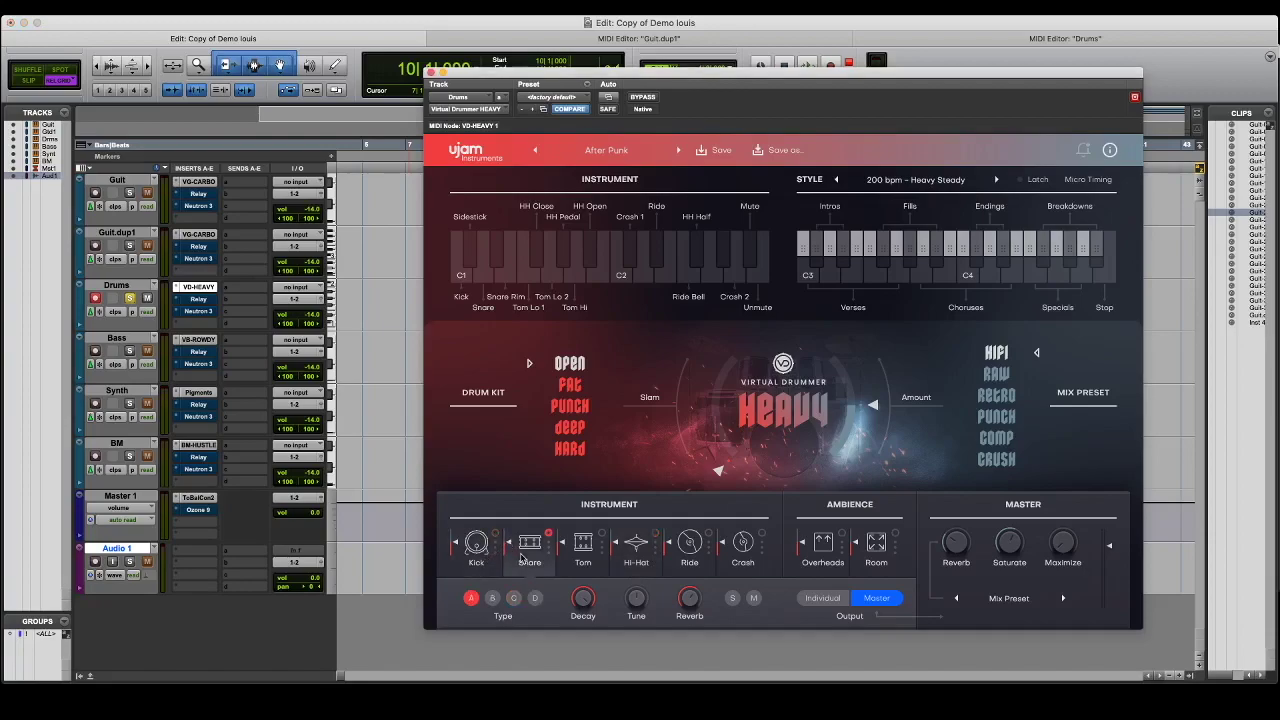
pyautogui.moveTo(518, 77); pyautogui.dragTo(586, 70)
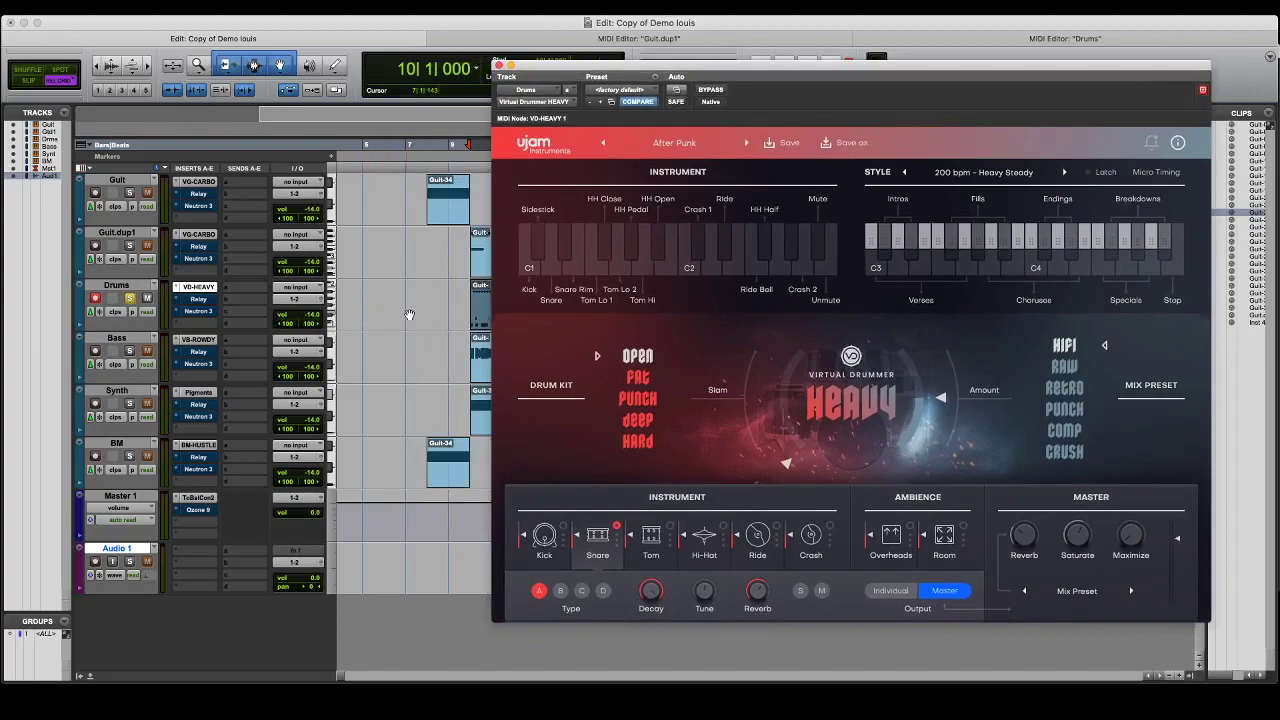
pyautogui.press('space')
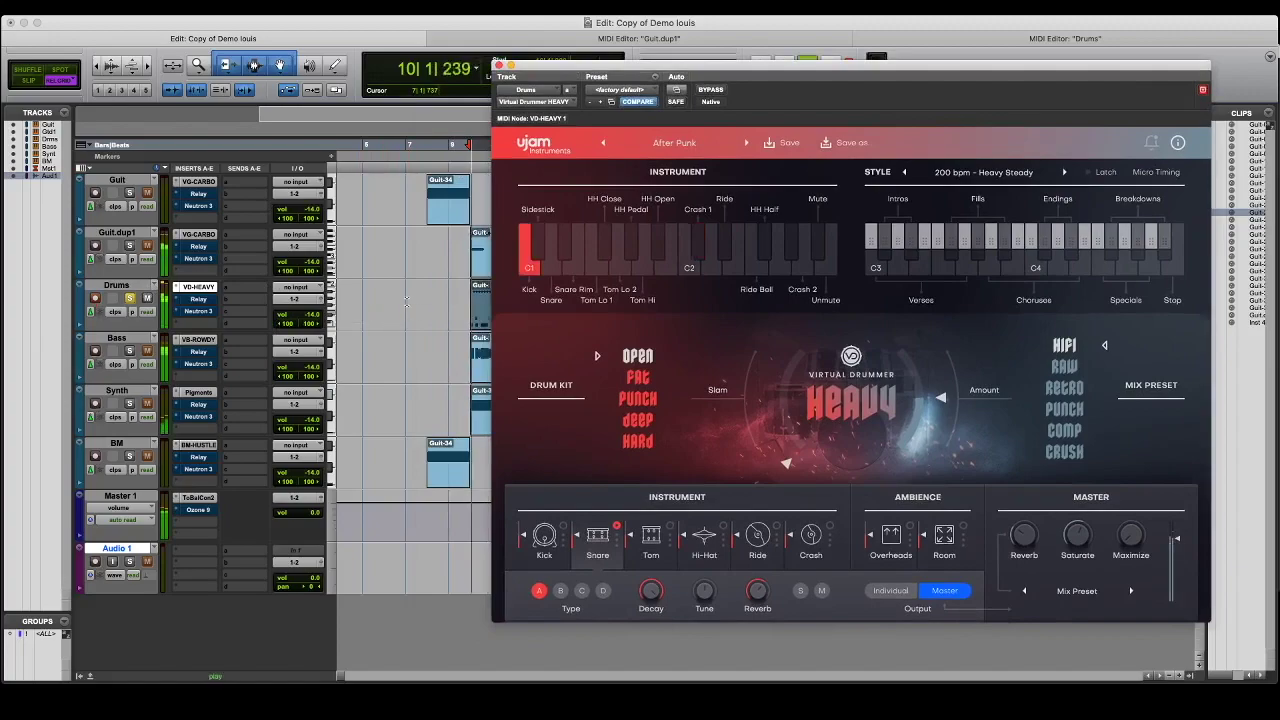
pyautogui.click(636, 421)
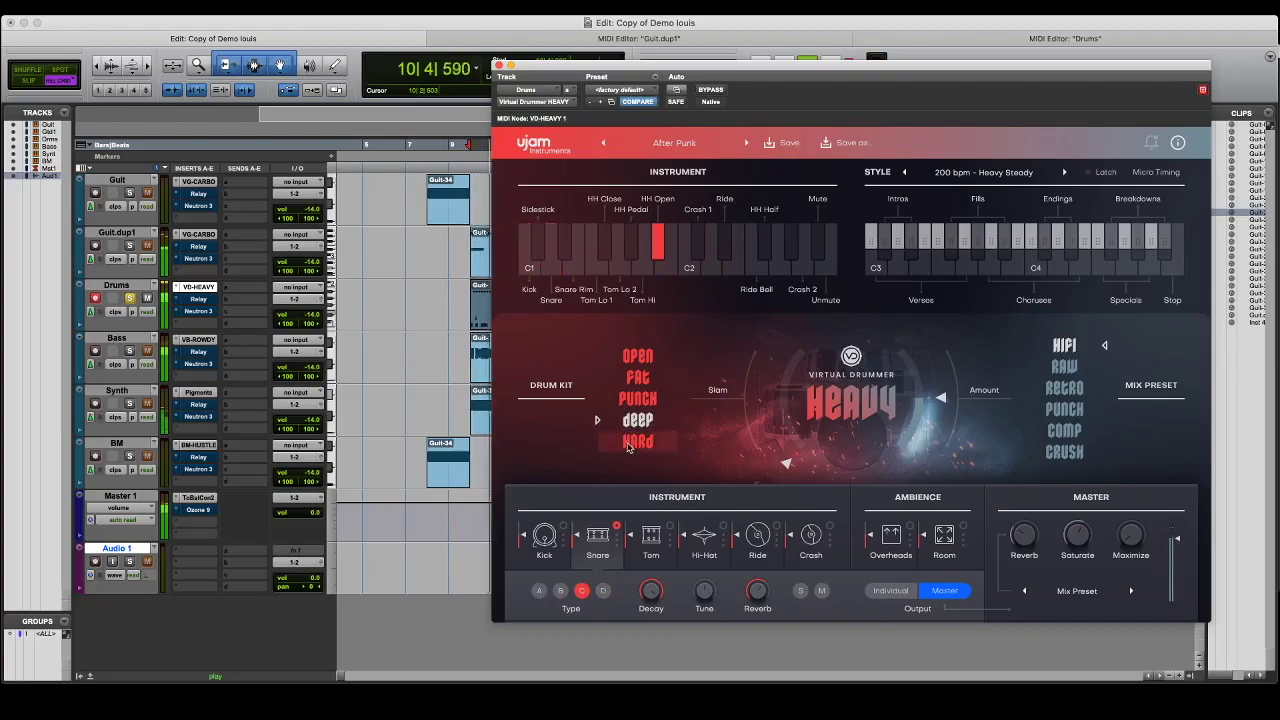
pyautogui.click(630, 446)
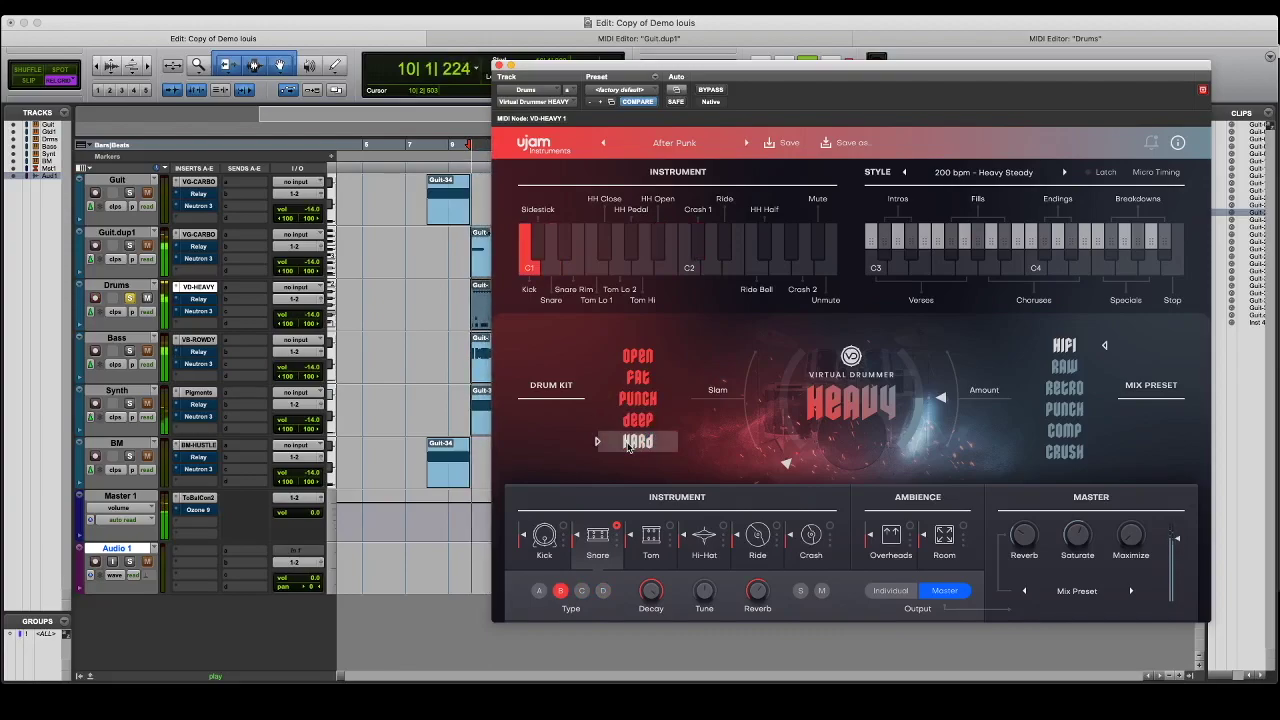
pyautogui.click(641, 376)
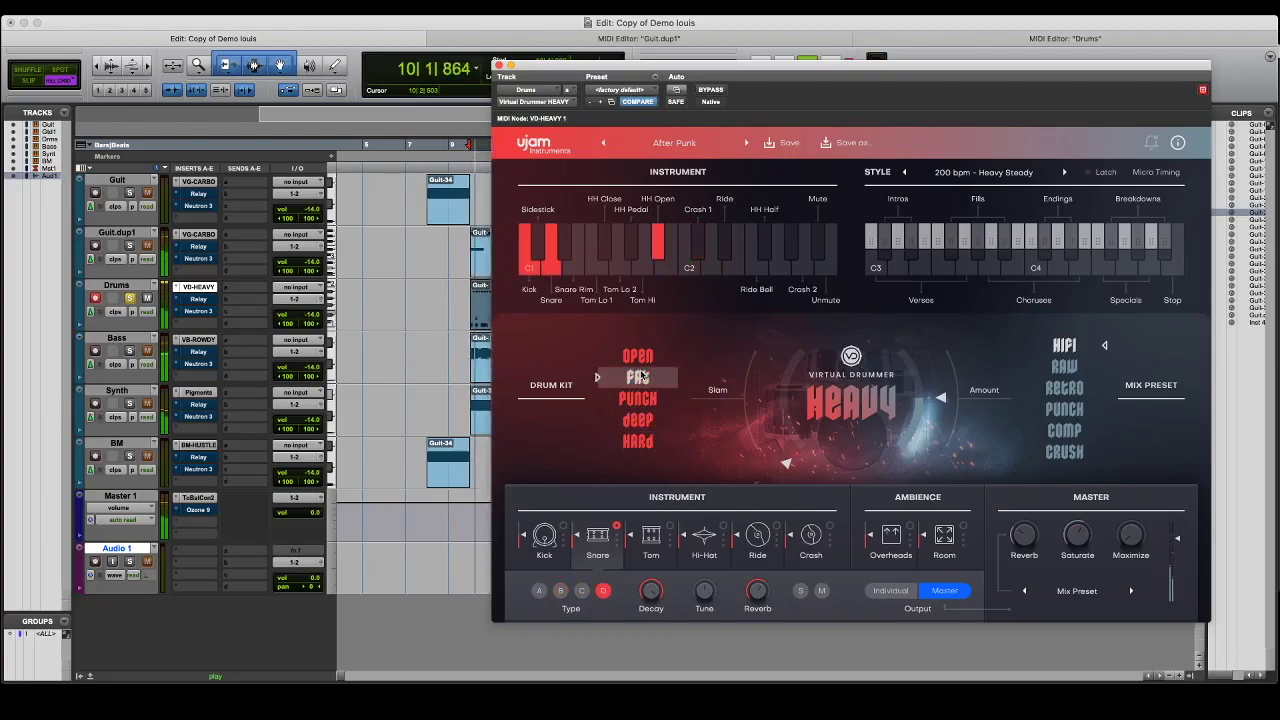
pyautogui.click(640, 360)
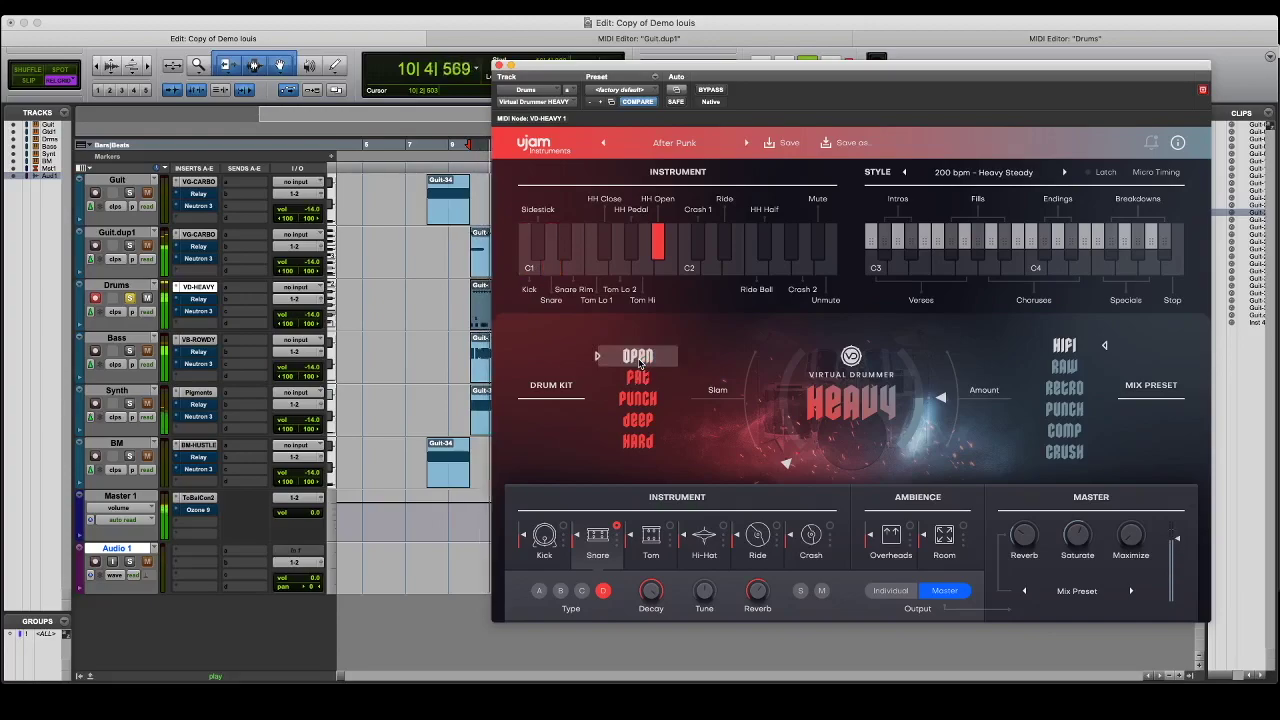
# Compare the Retro and Punch mix presets of Virtual Drummer HEAVY and return to HiFi
pyautogui.click(1077, 388)
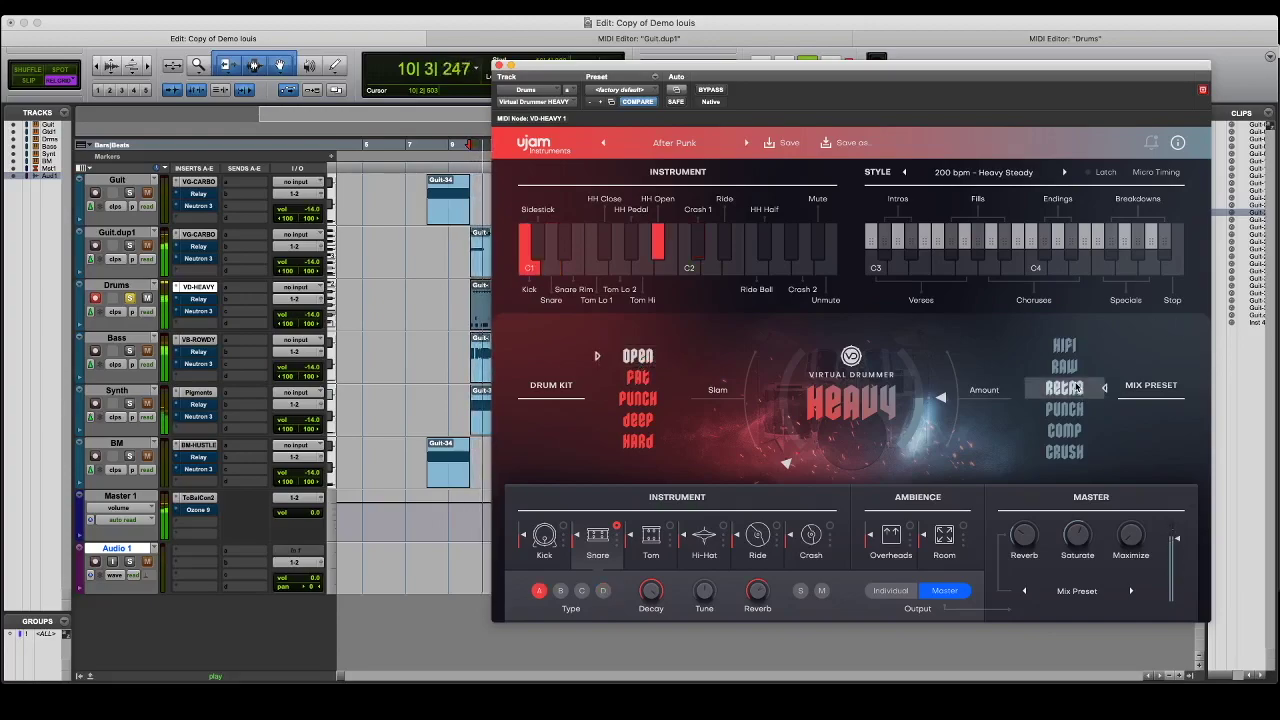
pyautogui.click(1068, 409)
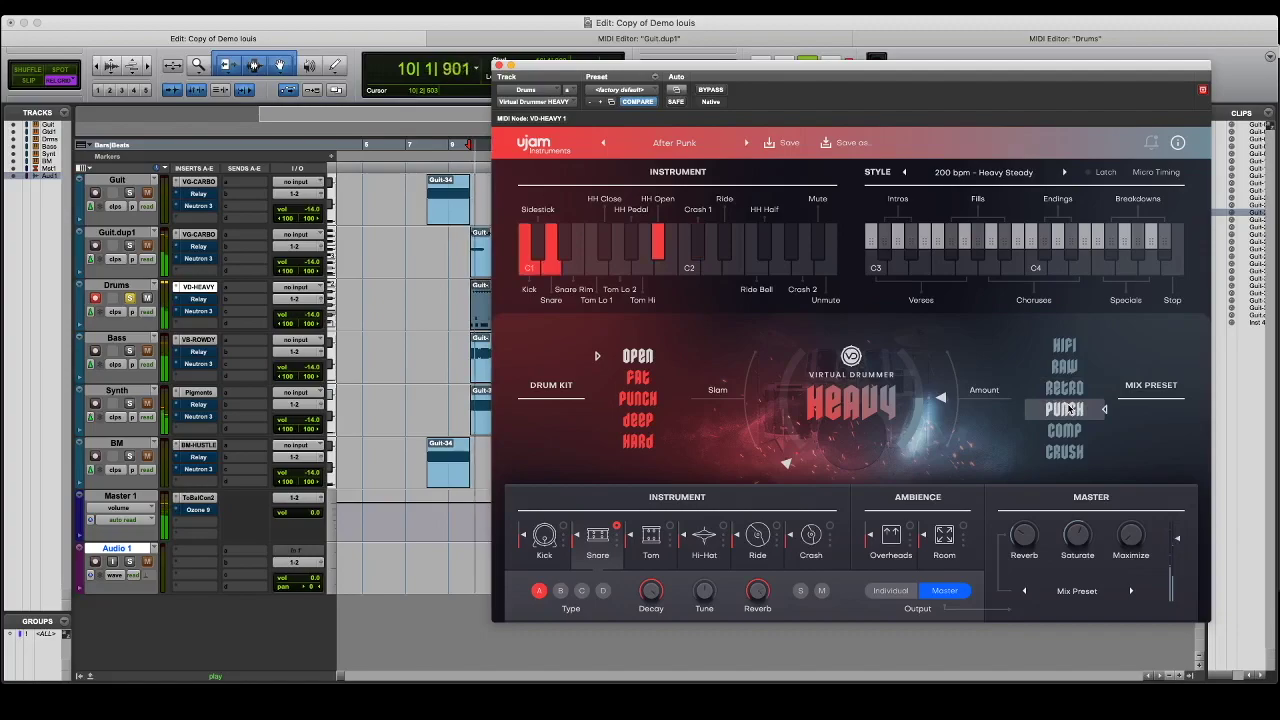
pyautogui.click(1062, 347)
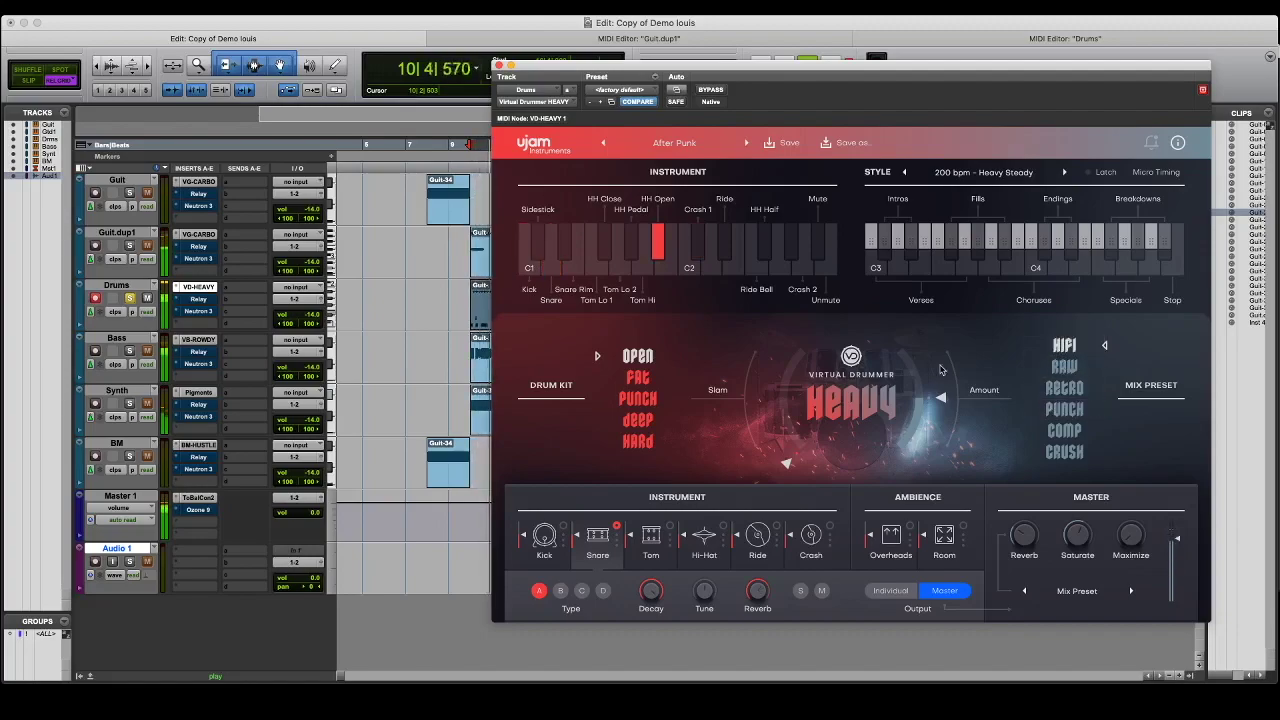
# Try the Decay and Tune controls on HEAVY's Kick, Snare and Hi-Hat, ending on Hi-Hat, and listen to the drums
pyautogui.click(544, 537)
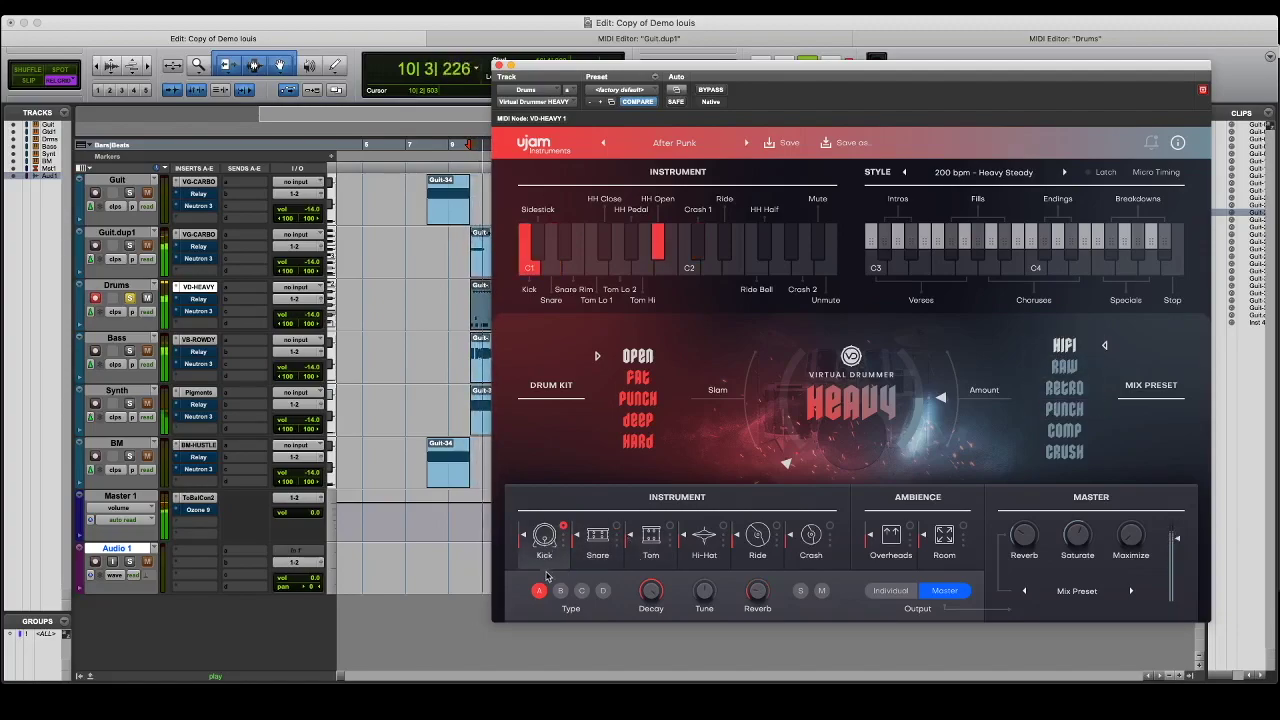
pyautogui.moveTo(650, 590); pyautogui.dragTo(618, 716)
pyautogui.moveTo(709, 589); pyautogui.dragTo(683, 598)
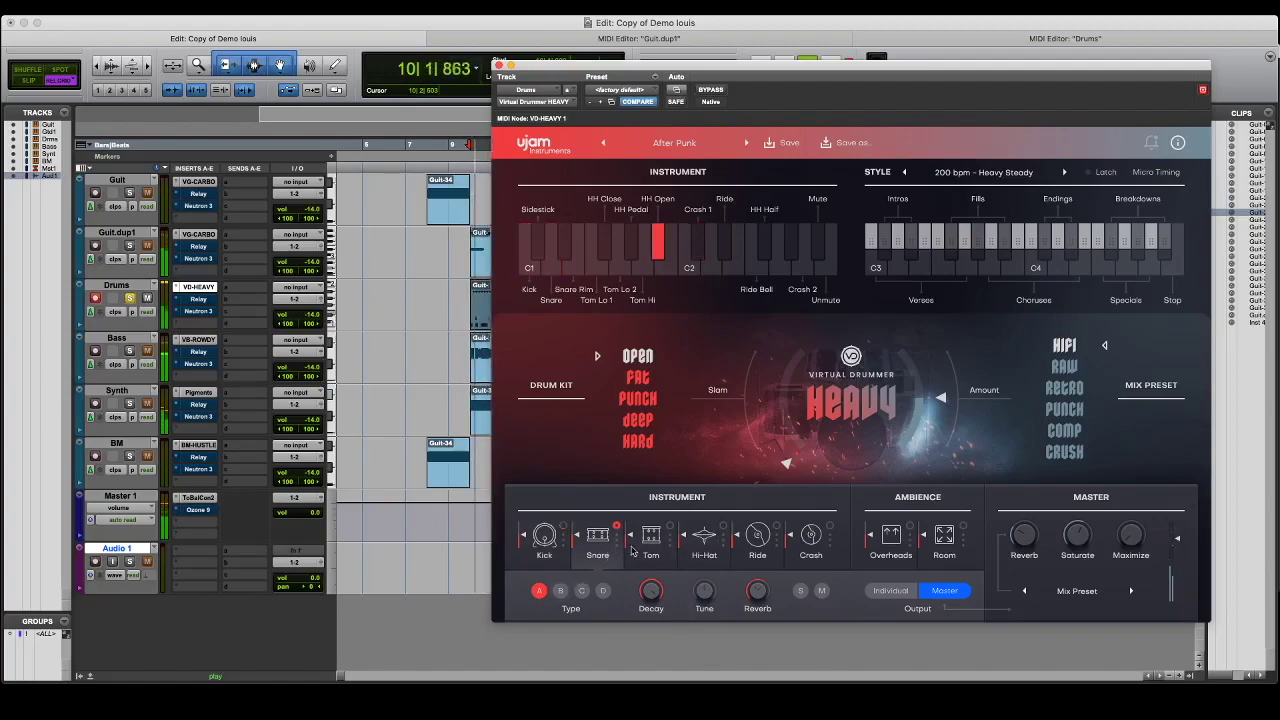
pyautogui.moveTo(706, 592); pyautogui.dragTo(651, 640)
pyautogui.click(706, 552)
pyautogui.moveTo(651, 592); pyautogui.dragTo(651, 640)
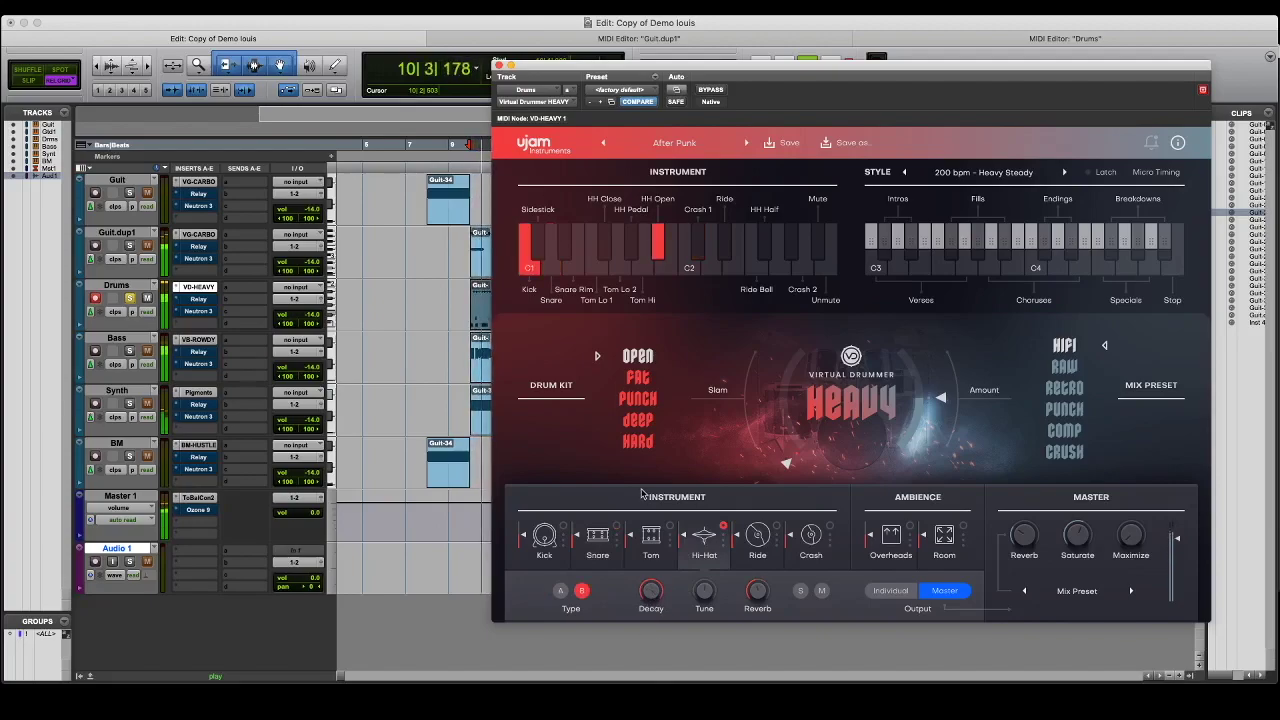
pyautogui.press('space')
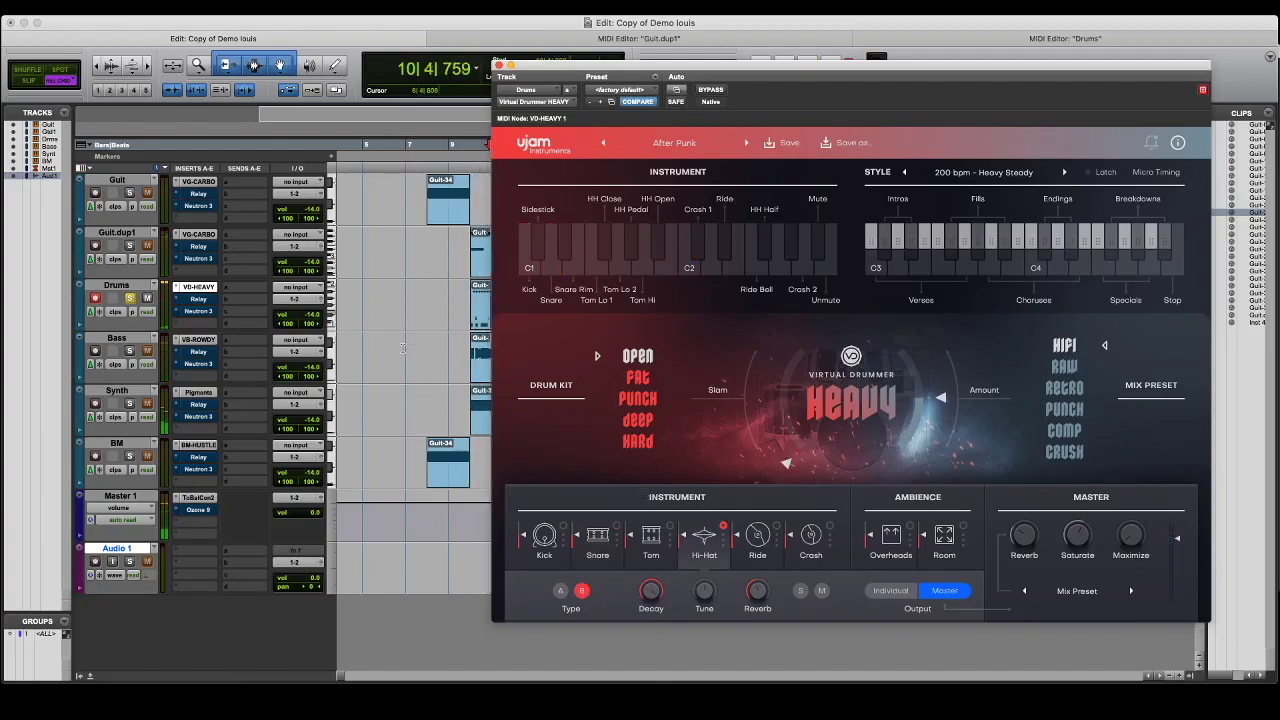
pyautogui.press('space')
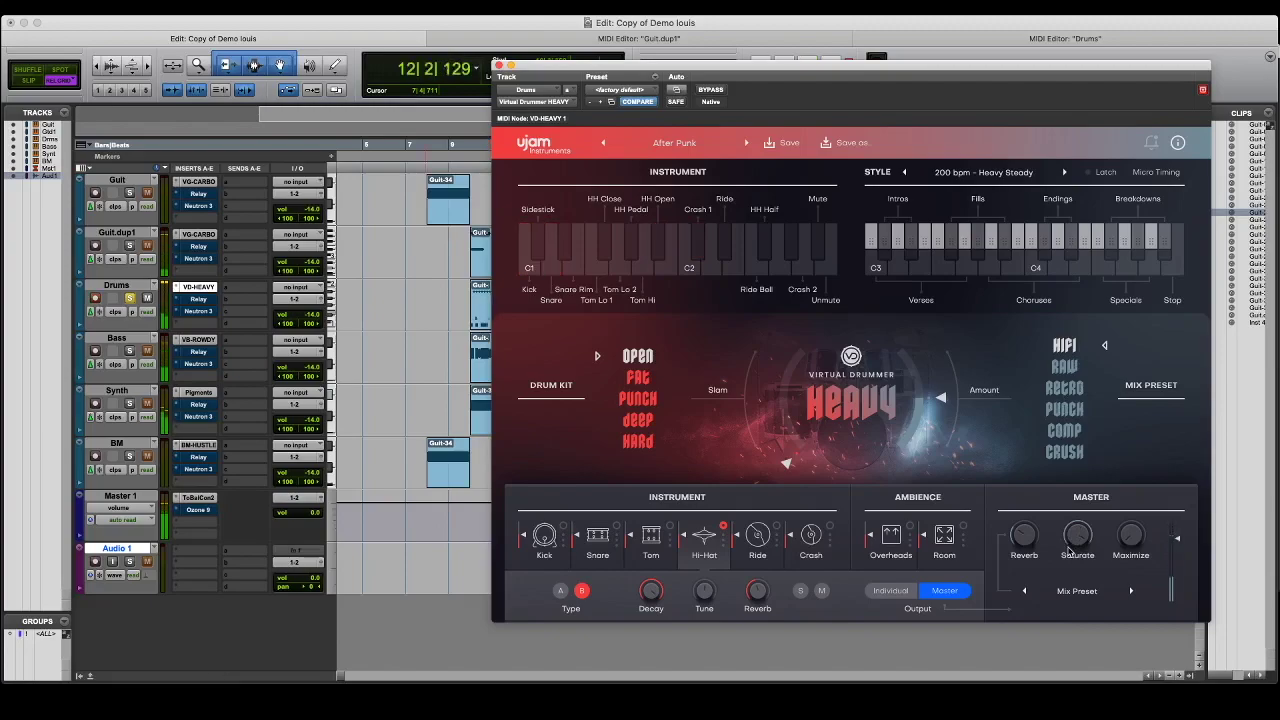
# Unsolo Drums, solo Bass and play it with its Virtual Bassist ROWDY plug-in open
pyautogui.click(130, 298)
pyautogui.click(129, 350)
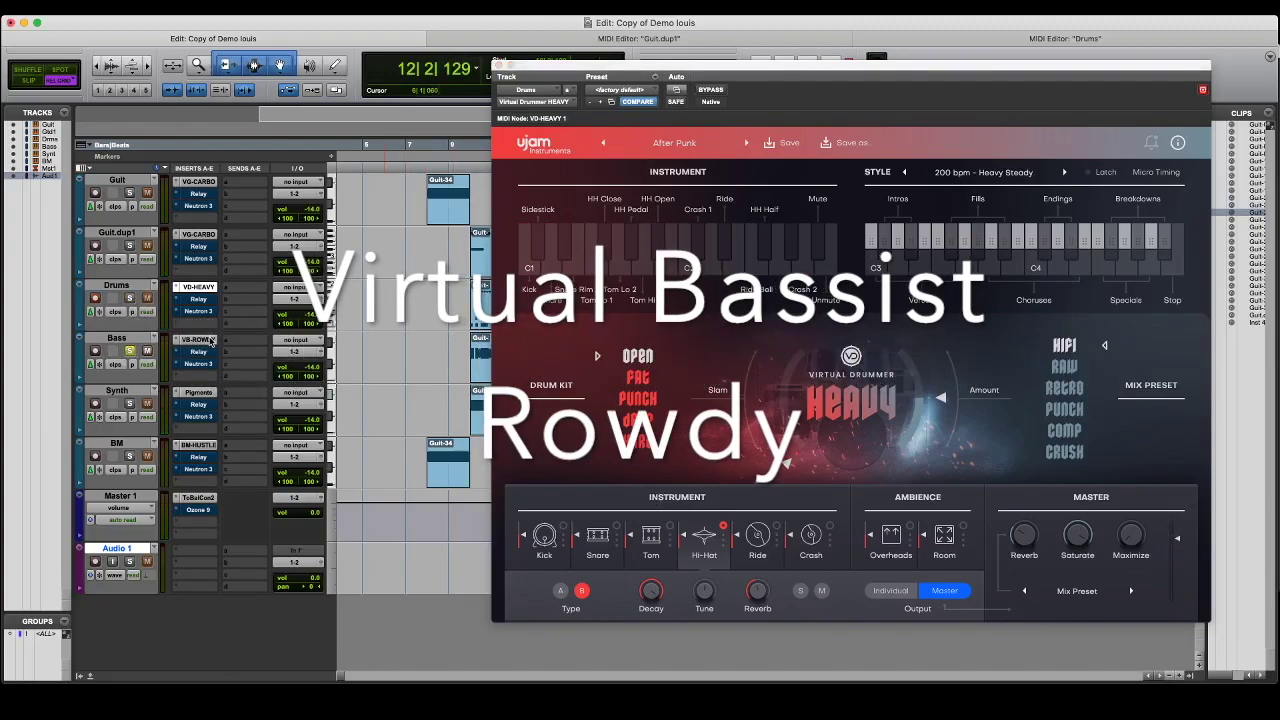
pyautogui.click(205, 340)
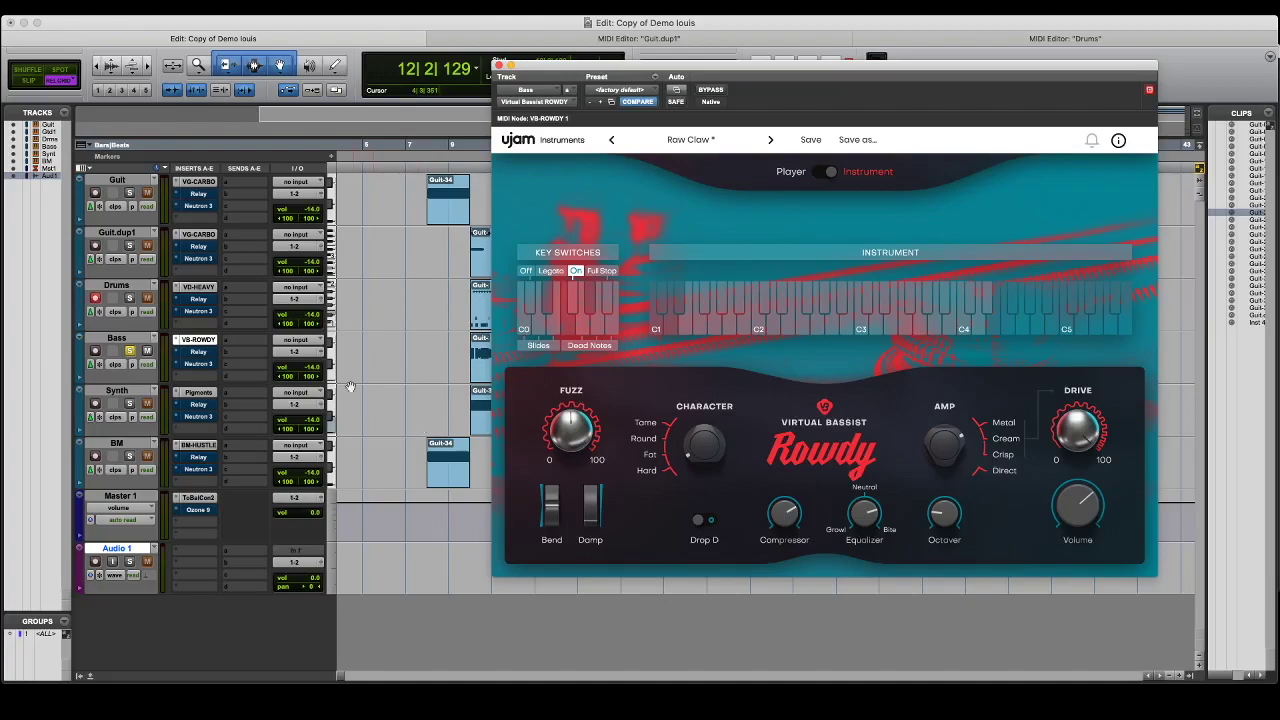
pyautogui.press('space')
# Open the first Bass clip at bar 10 in the MIDI Editor and return to the Edit window
pyautogui.doubleClick(481, 366)
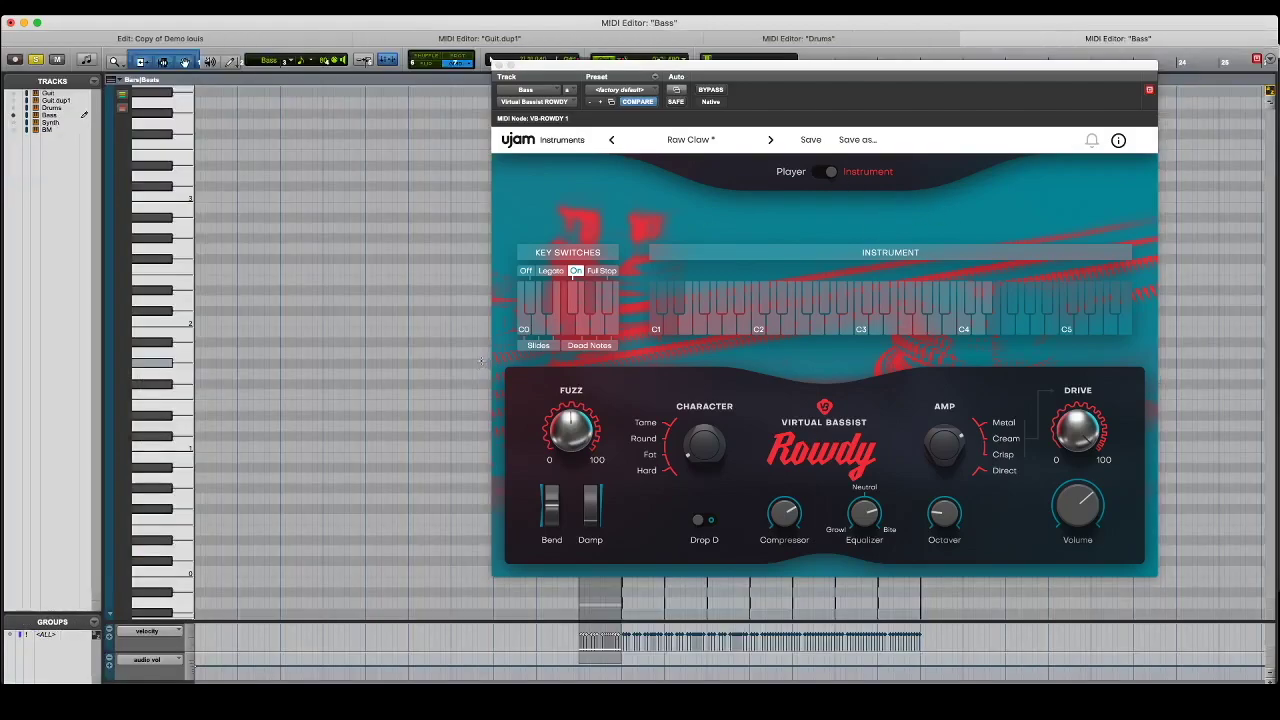
pyautogui.moveTo(565, 73); pyautogui.dragTo(456, 139)
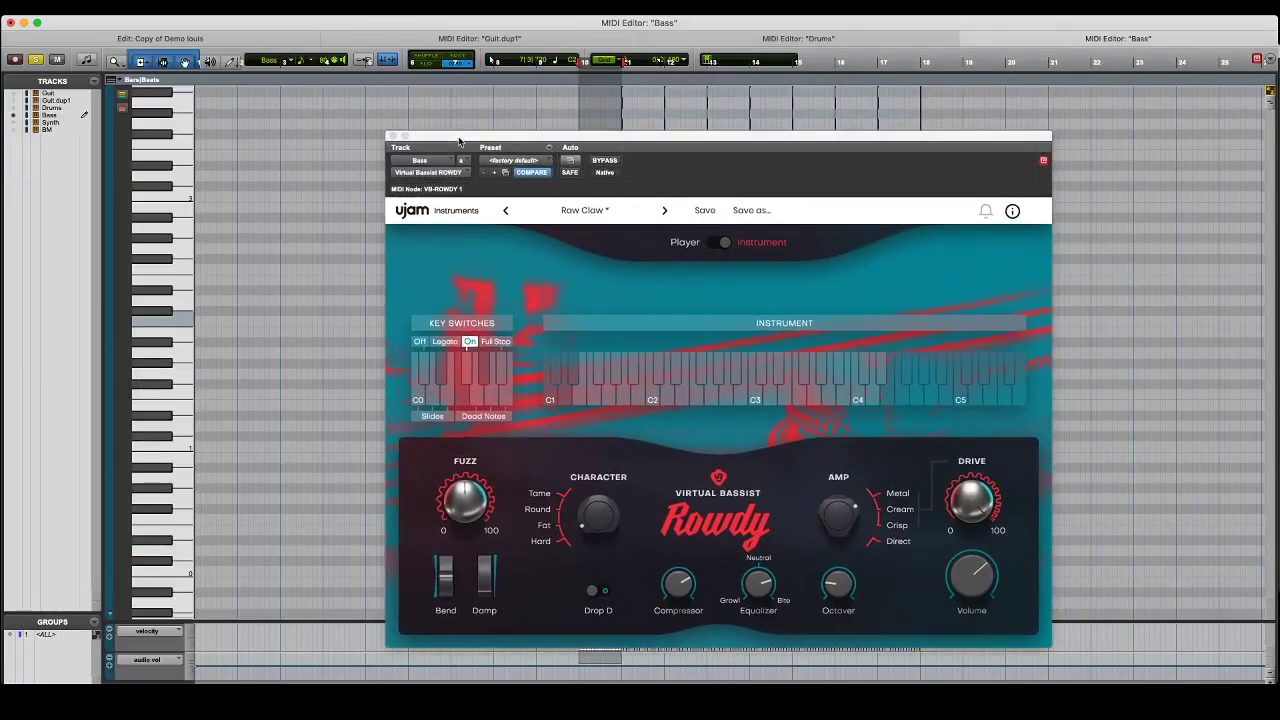
pyautogui.click(160, 39)
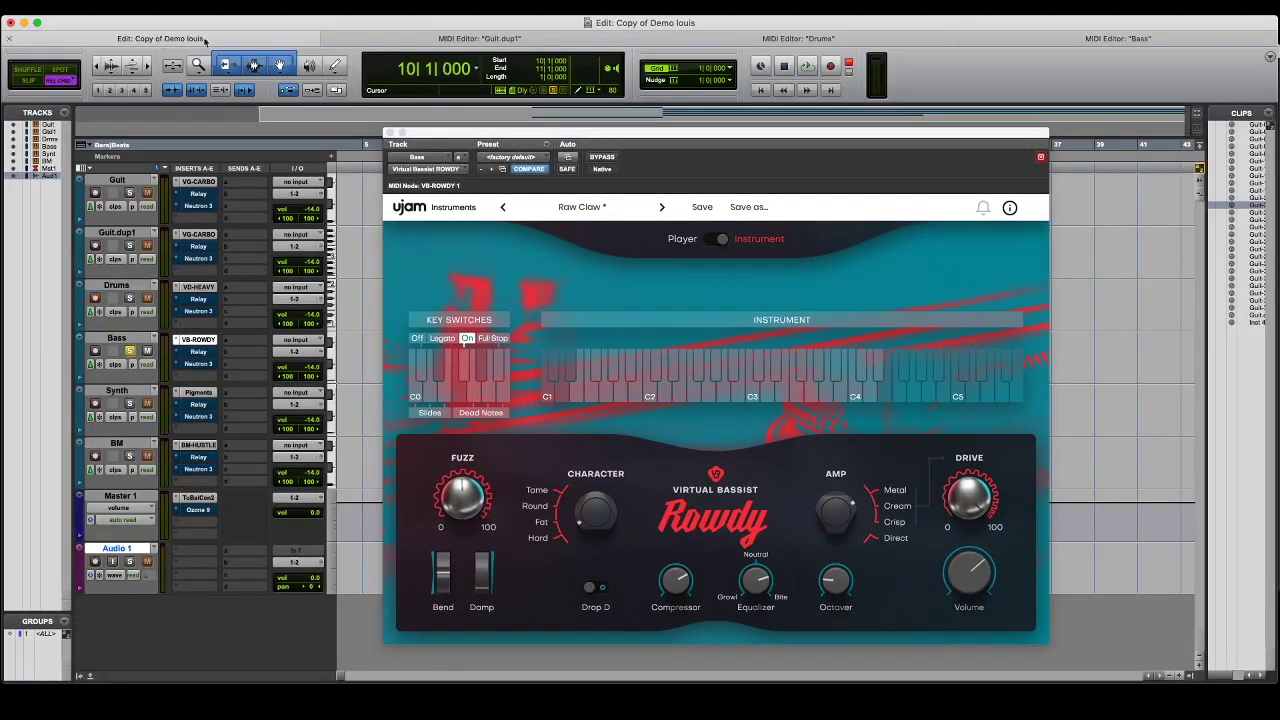
pyautogui.moveTo(490, 134); pyautogui.dragTo(514, 82)
# Play the soloed Bass part in passages to hear Rowdy's Raw Claw preset
pyautogui.press('space')
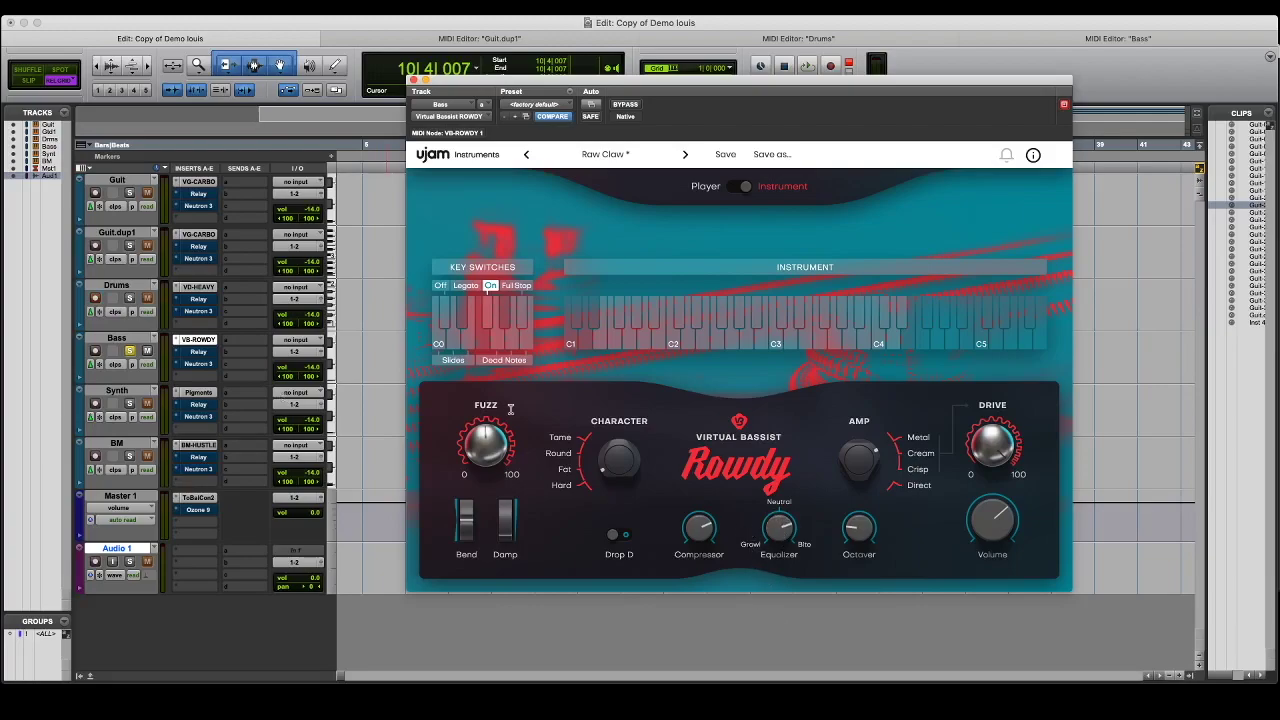
pyautogui.press('space')
pyautogui.press('space')
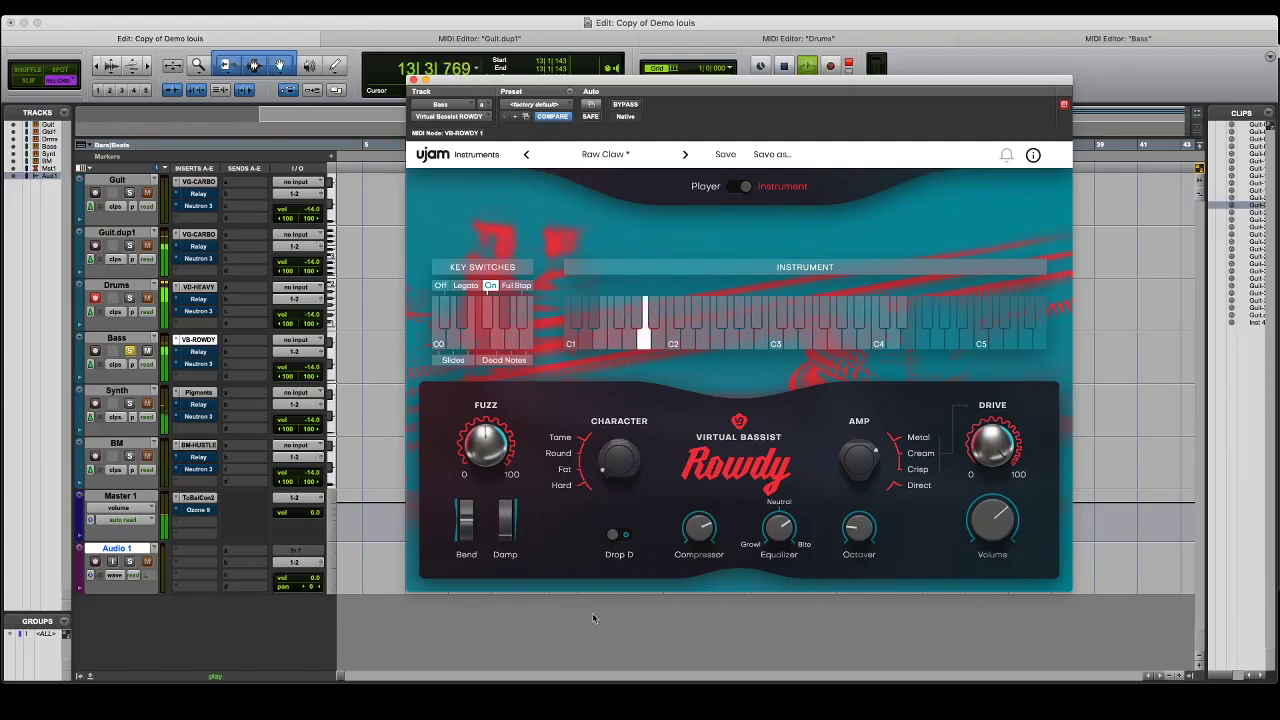
pyautogui.press('space')
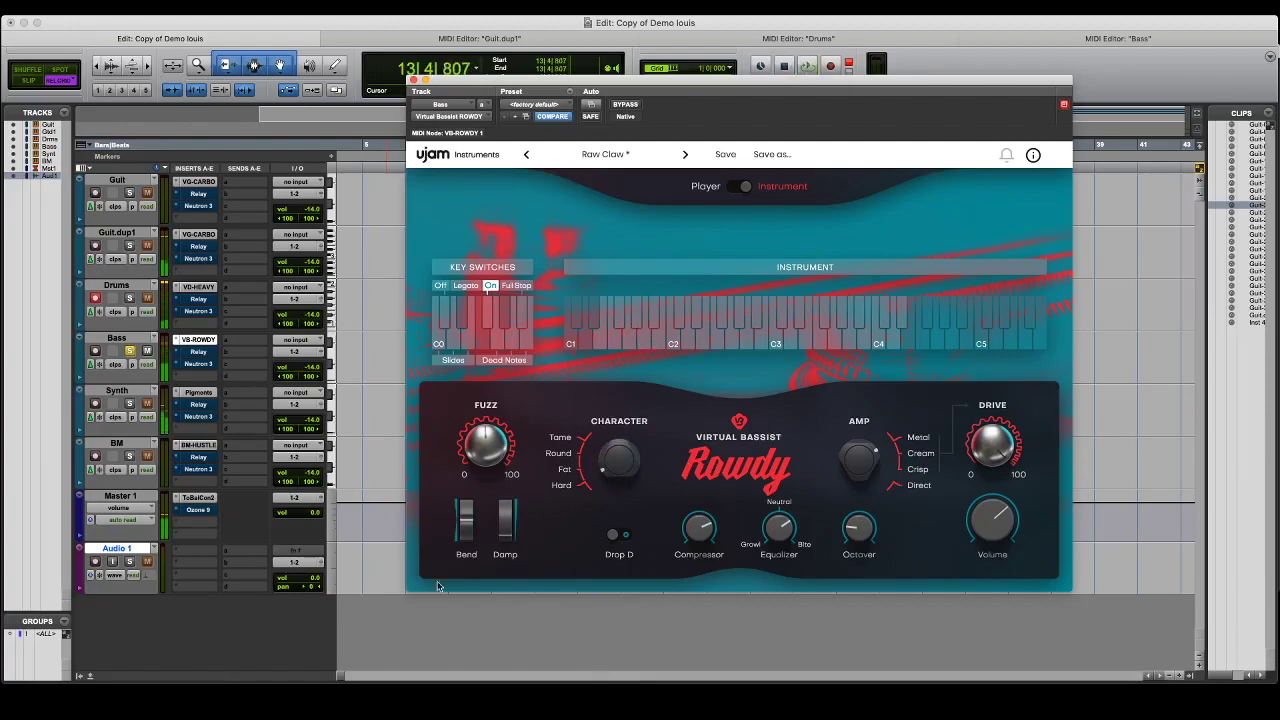
# Unsolo the Bass track, play the full arrangement briefly and move the ROWDY window clear of the clips
pyautogui.click(130, 351)
pyautogui.press('space')
pyautogui.press('space')
pyautogui.moveTo(454, 81); pyautogui.dragTo(783, 82)
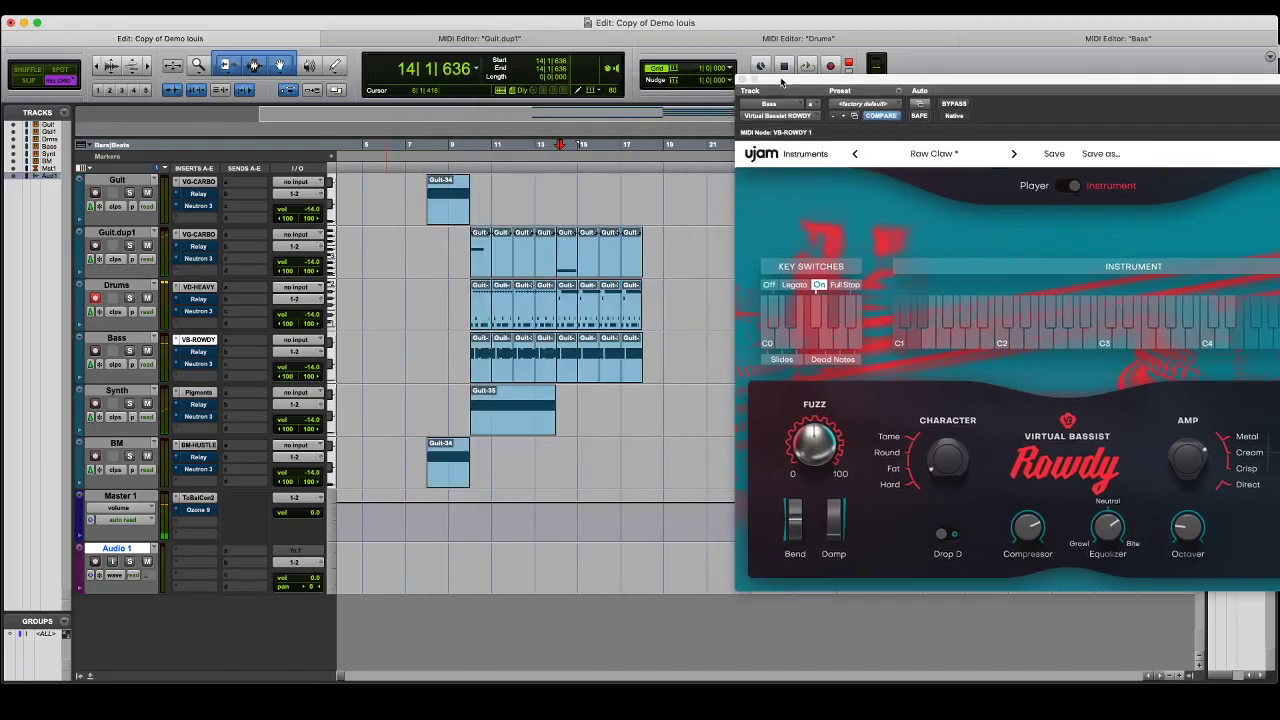
# Play the full arrangement from bar 8 across the Guit and Guit.dup1 range, repositioning the ROWDY window during playback
pyautogui.click(456, 214)
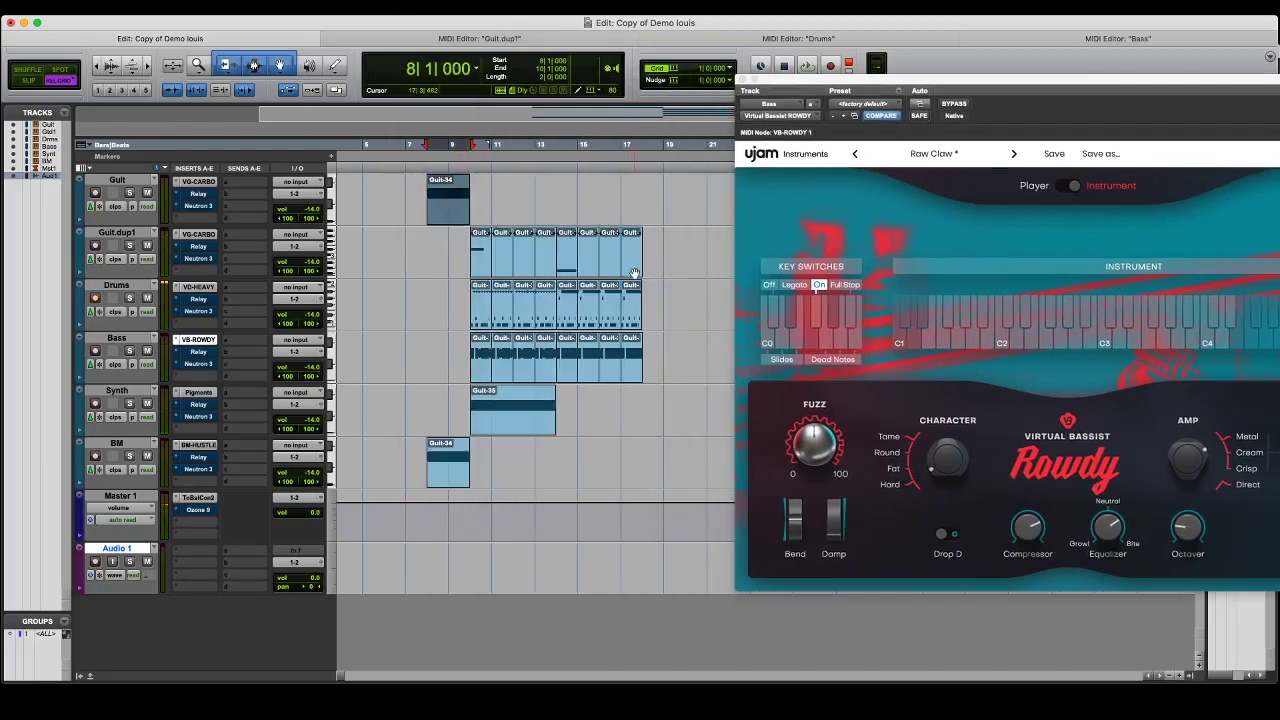
pyautogui.keyDown('shift'); pyautogui.click(634, 273); pyautogui.keyUp('shift')
pyautogui.press('space')
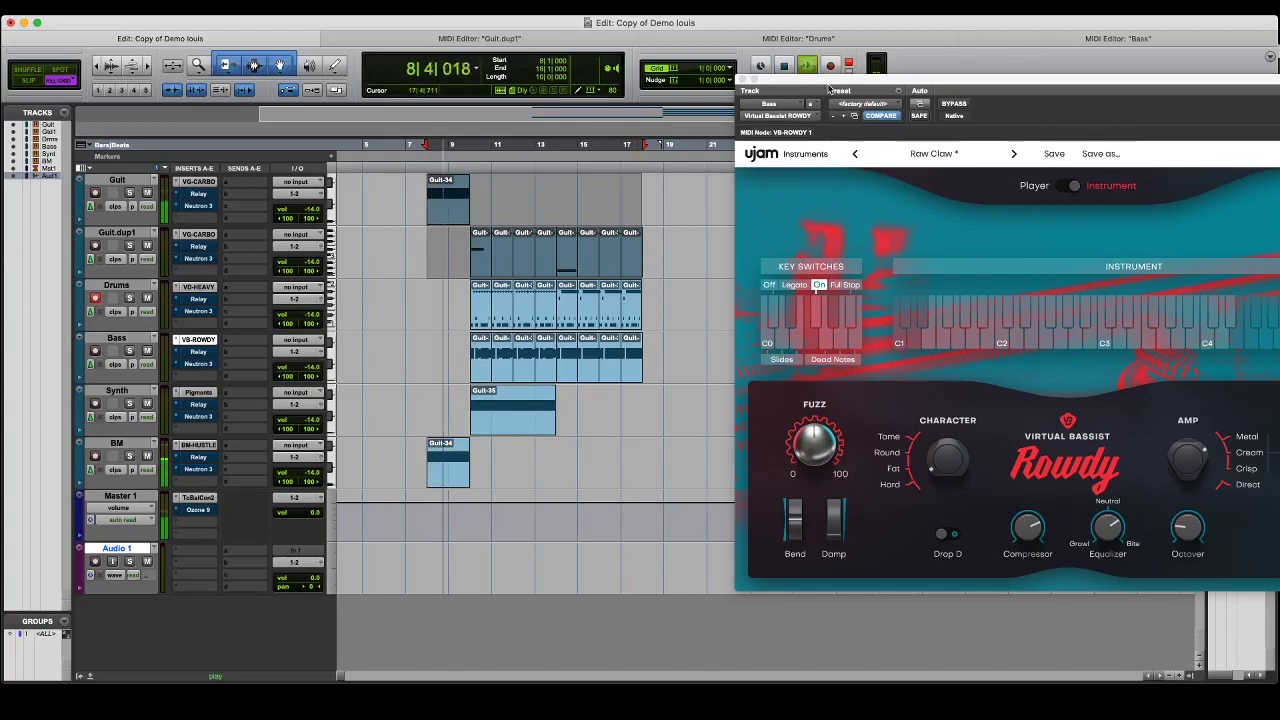
pyautogui.moveTo(828, 88); pyautogui.dragTo(686, 76)
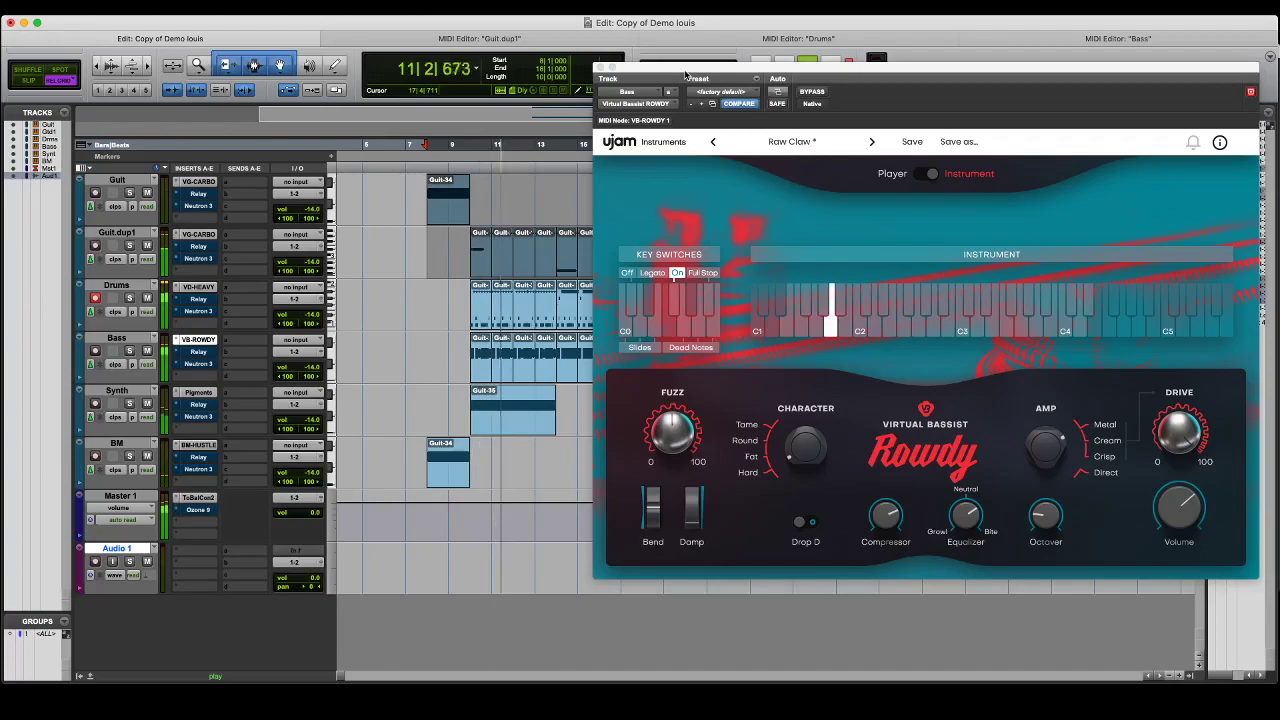
pyautogui.moveTo(686, 76); pyautogui.dragTo(877, 62)
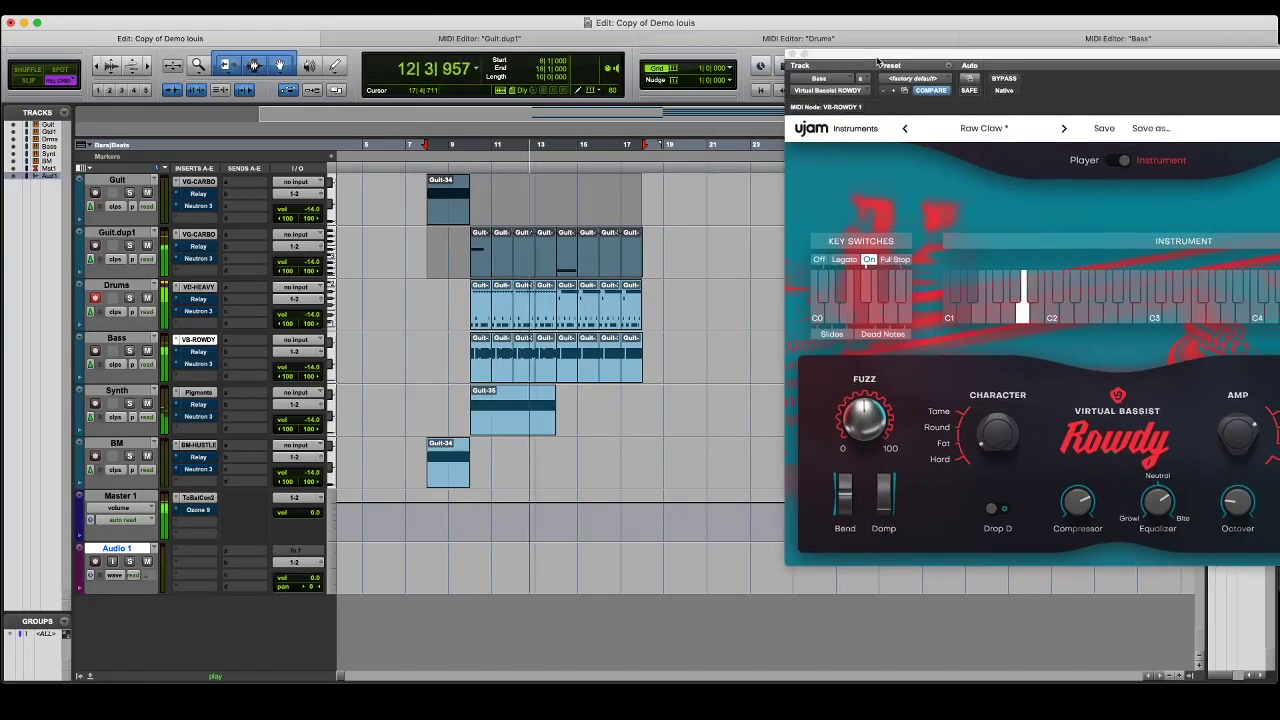
pyautogui.moveTo(877, 62); pyautogui.dragTo(869, 63)
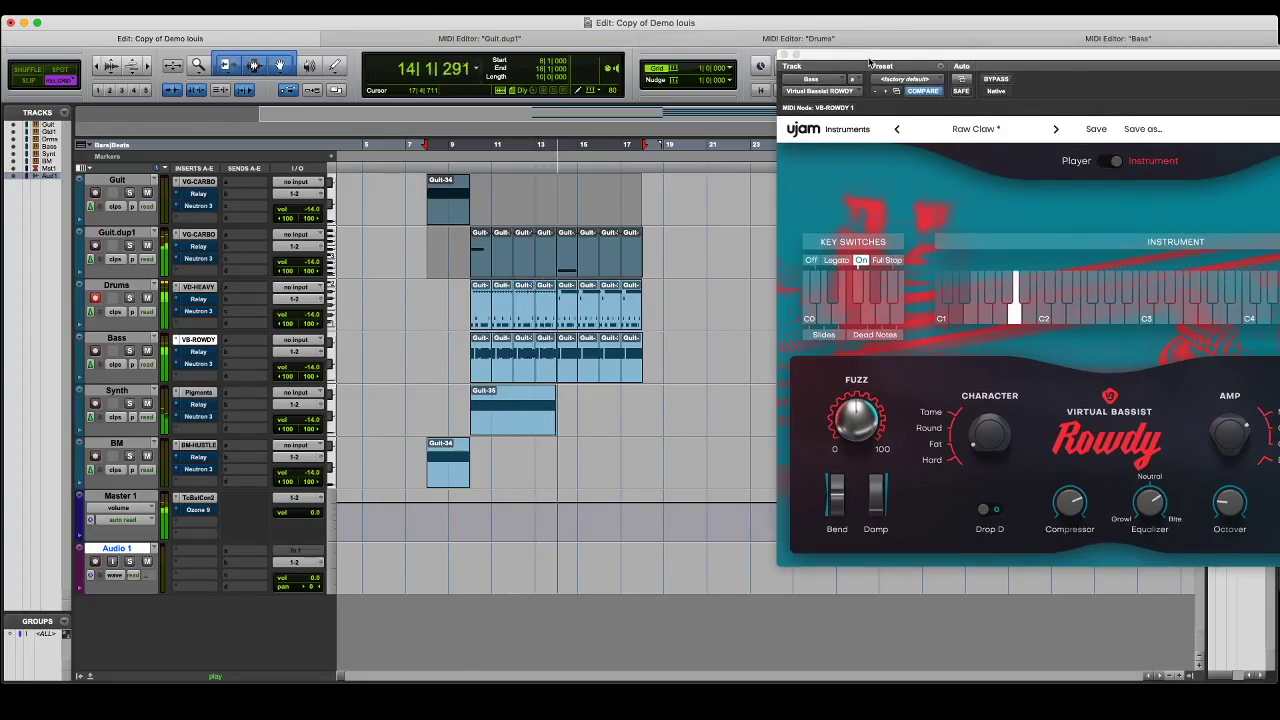
pyautogui.moveTo(869, 63); pyautogui.dragTo(704, 53)
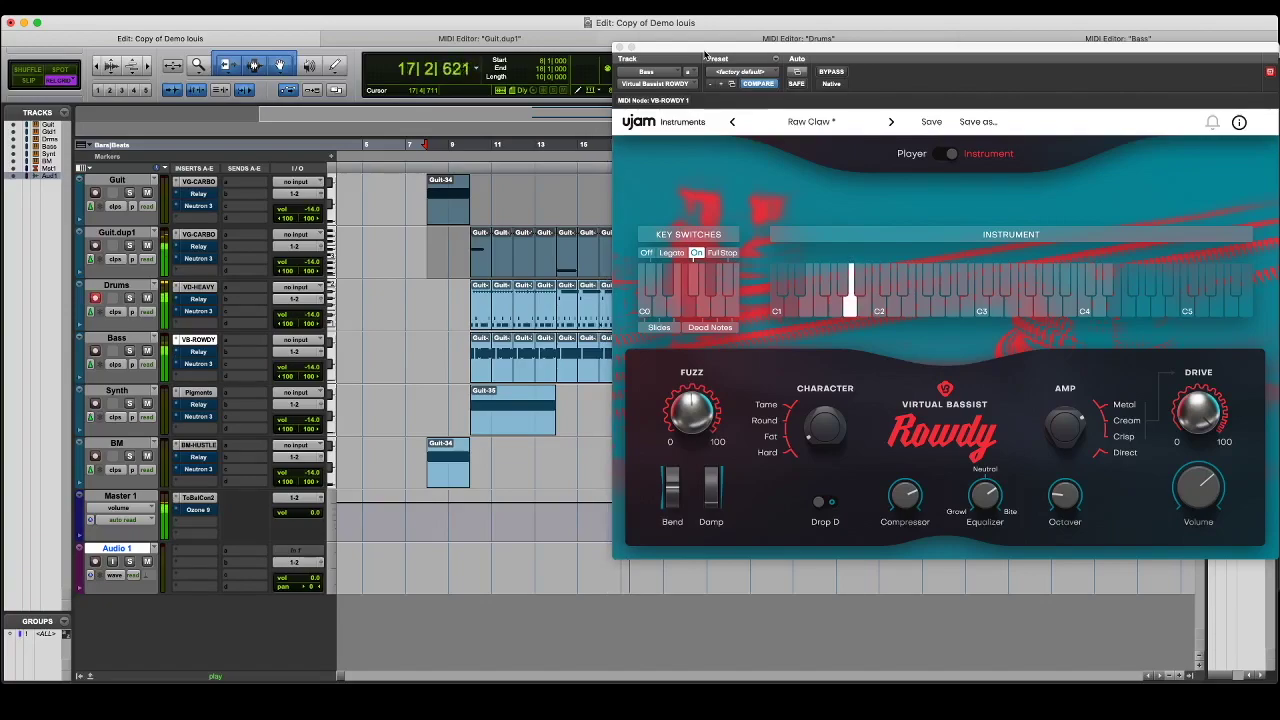
pyautogui.press('space')
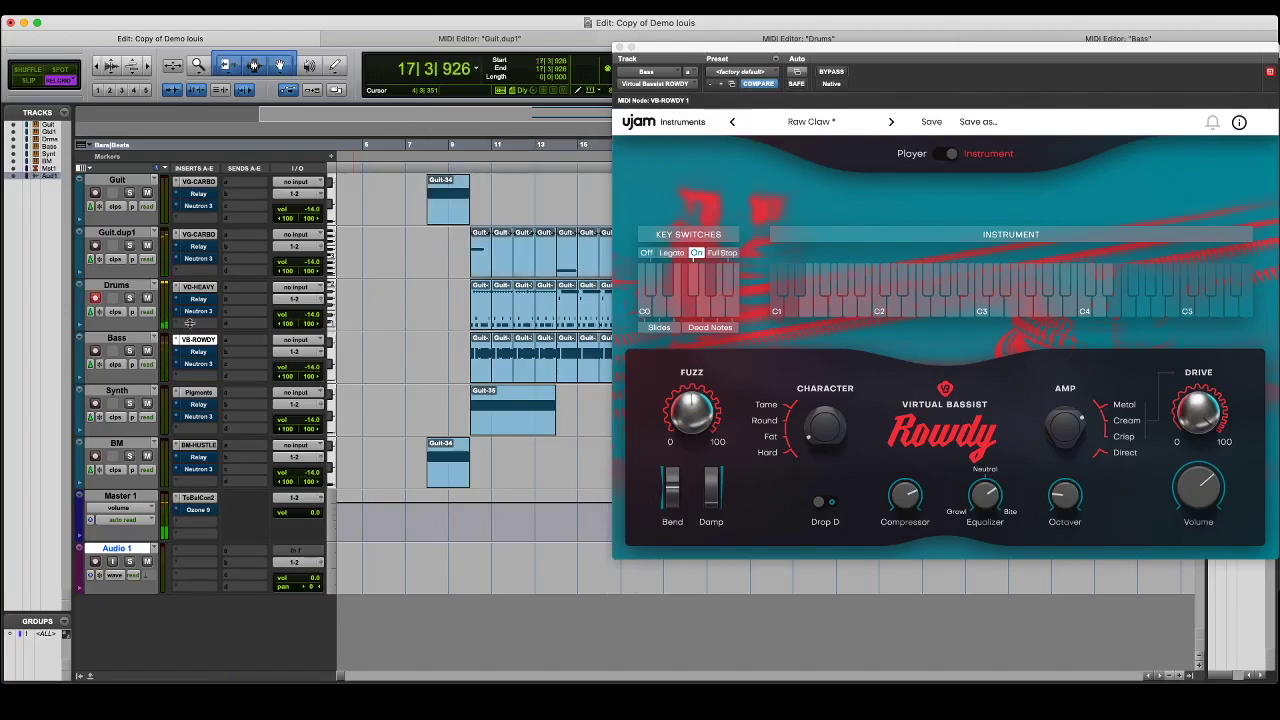
# Open the Virtual Drummer HEAVY plug-in on the Drums track and show its Kick settings
pyautogui.click(199, 288)
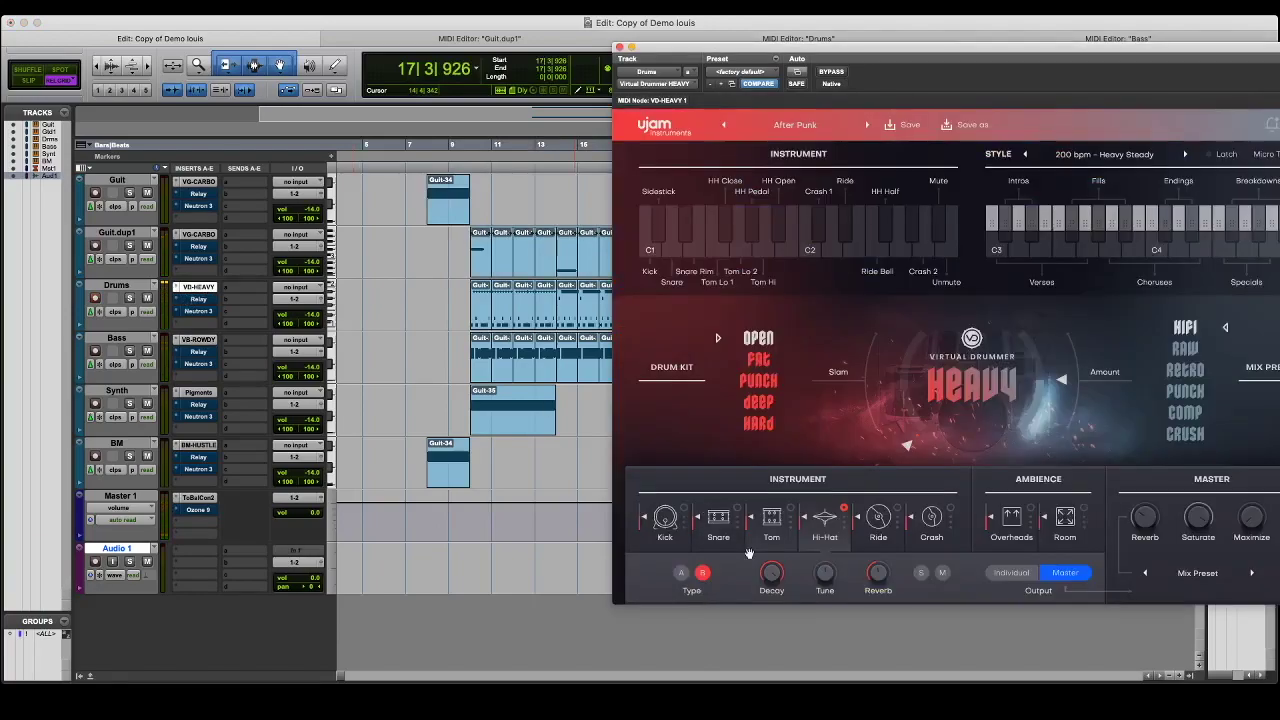
pyautogui.moveTo(829, 577); pyautogui.dragTo(826, 568)
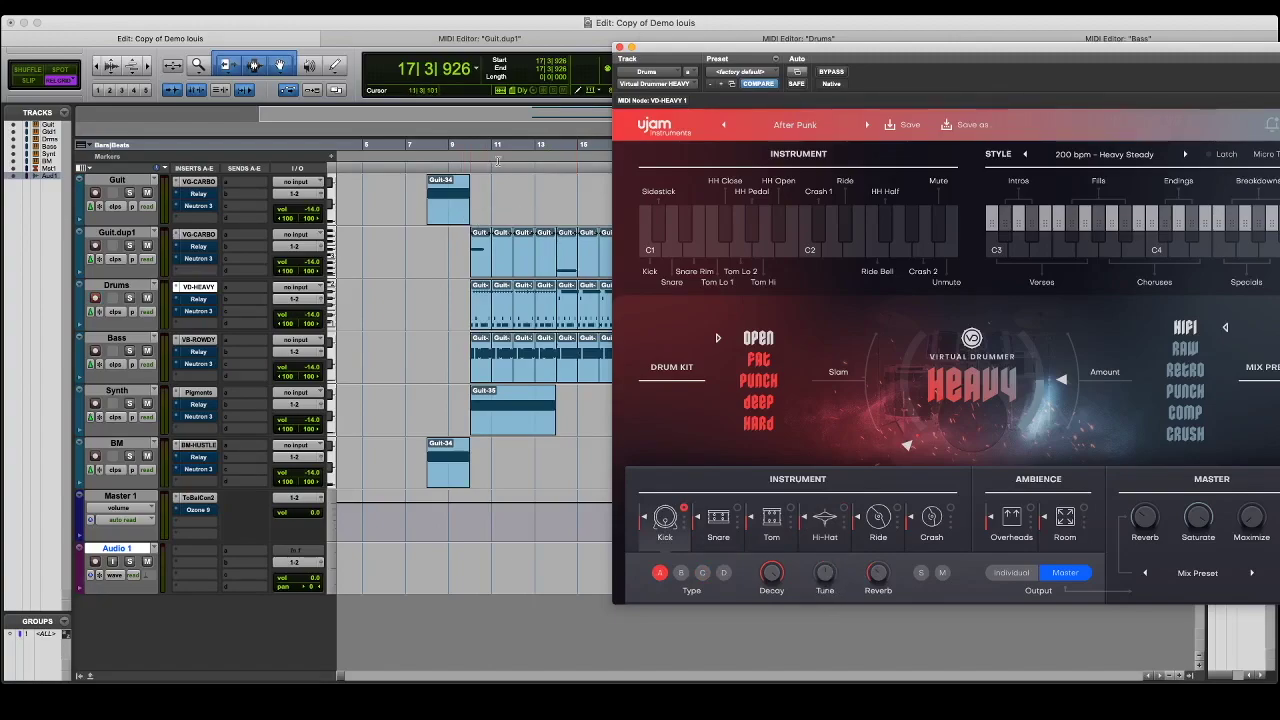
# Consolidate the Guit track from its clip at bar 8 through the end of the Guit.dup1 clips into one clip
pyautogui.click(449, 211)
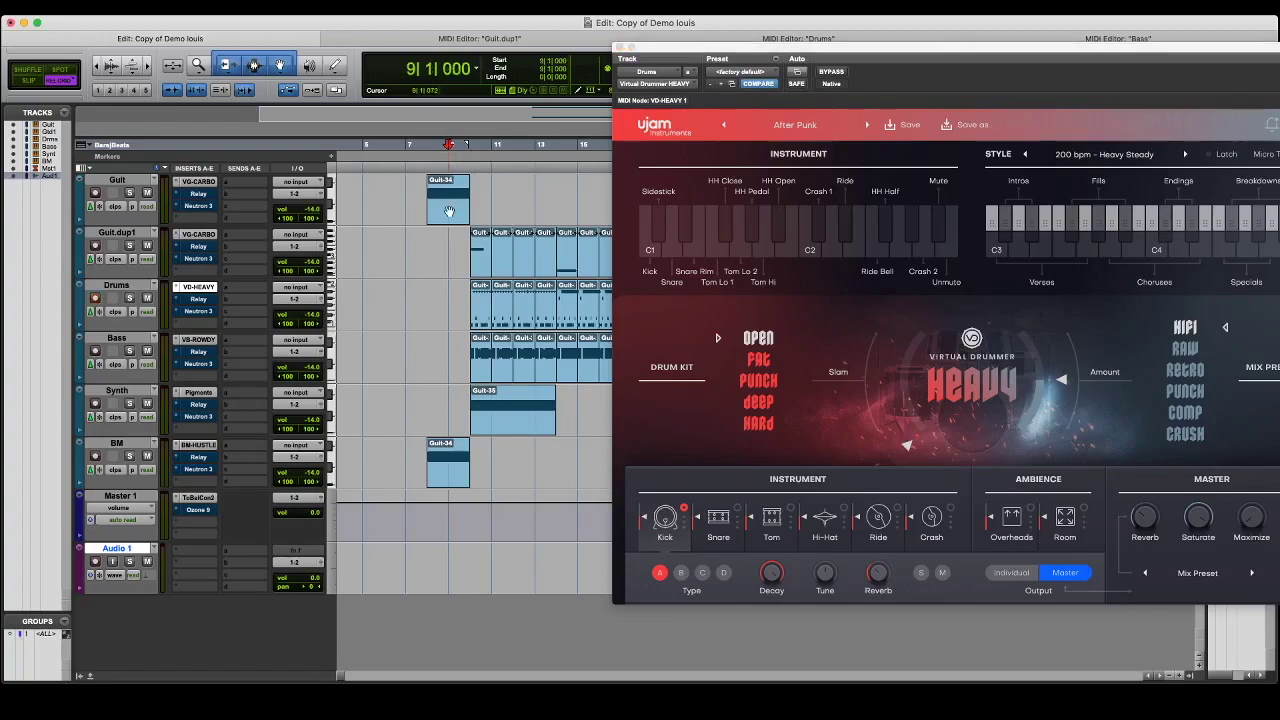
pyautogui.click(449, 211)
pyautogui.hscroll(3, 454, 217)
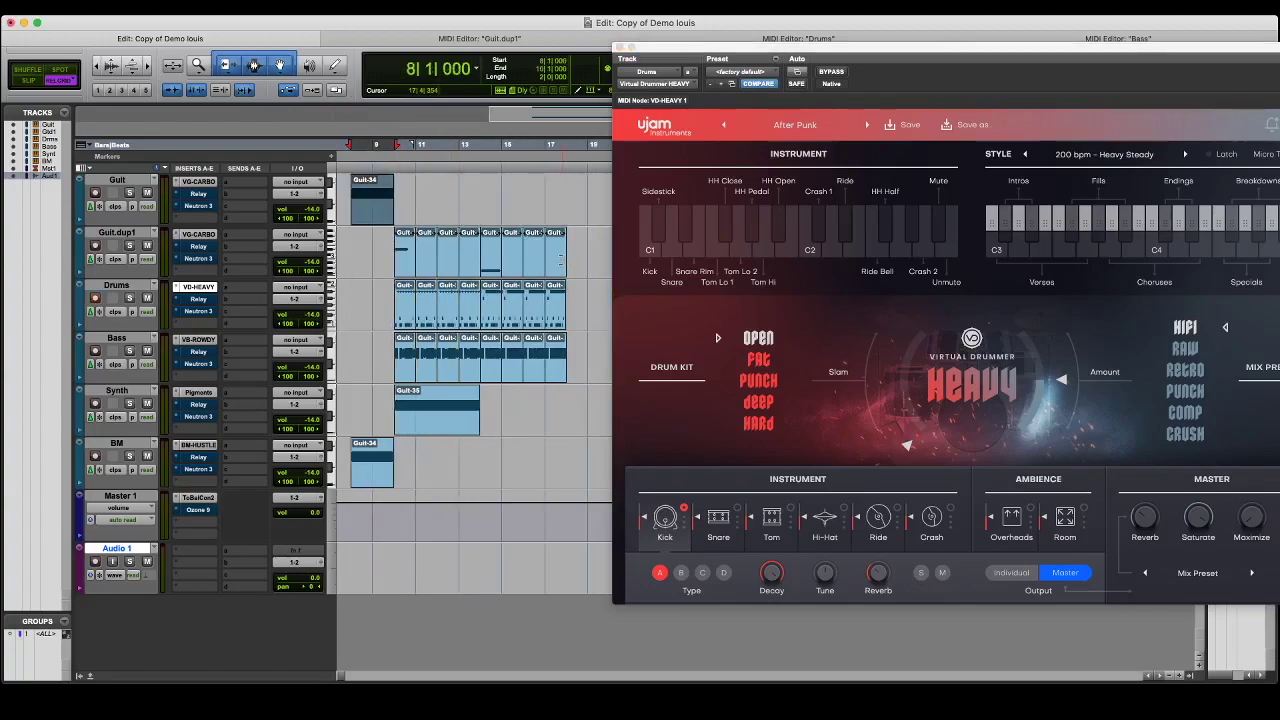
pyautogui.keyDown('shift'); pyautogui.click(560, 259); pyautogui.keyUp('shift')
# Play a short passage of the full arrangement from bar 11
pyautogui.click(421, 168)
pyautogui.press('space')
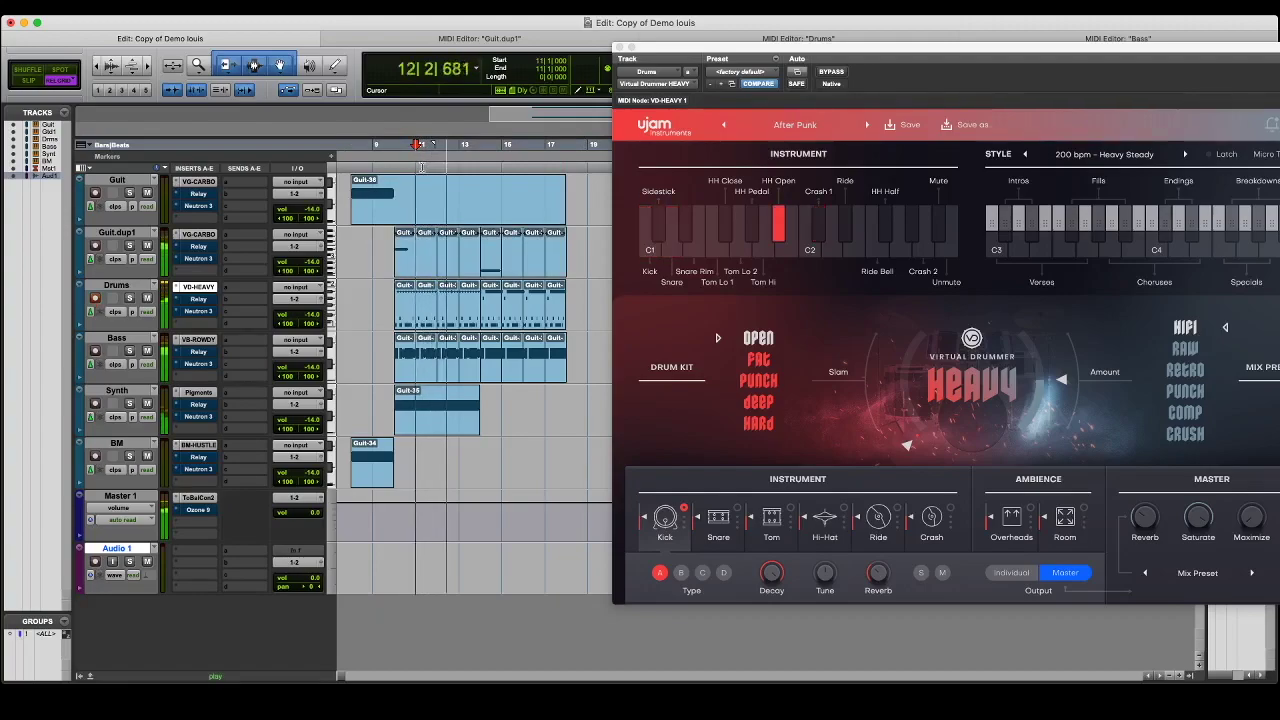
pyautogui.press('space')
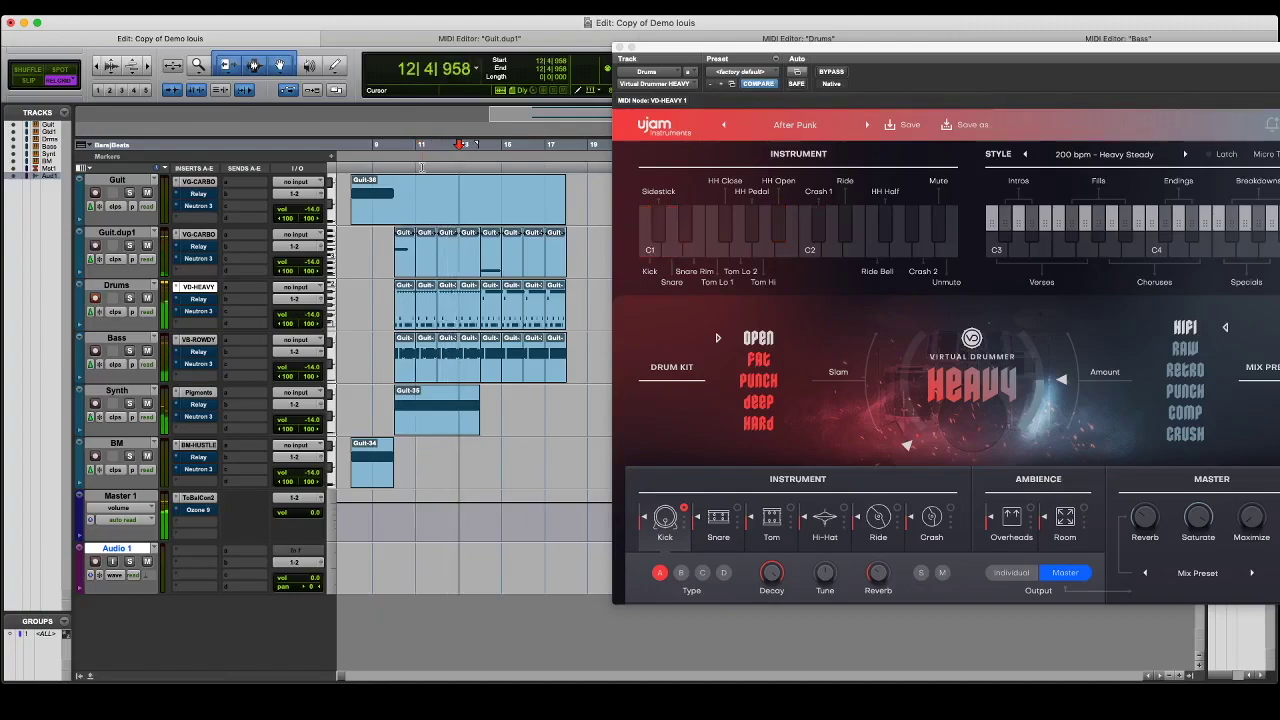
# Select the Synth clip at bar 10 and open the track's Pigments instrument on the Chamber Choir preset
pyautogui.doubleClick(411, 412)
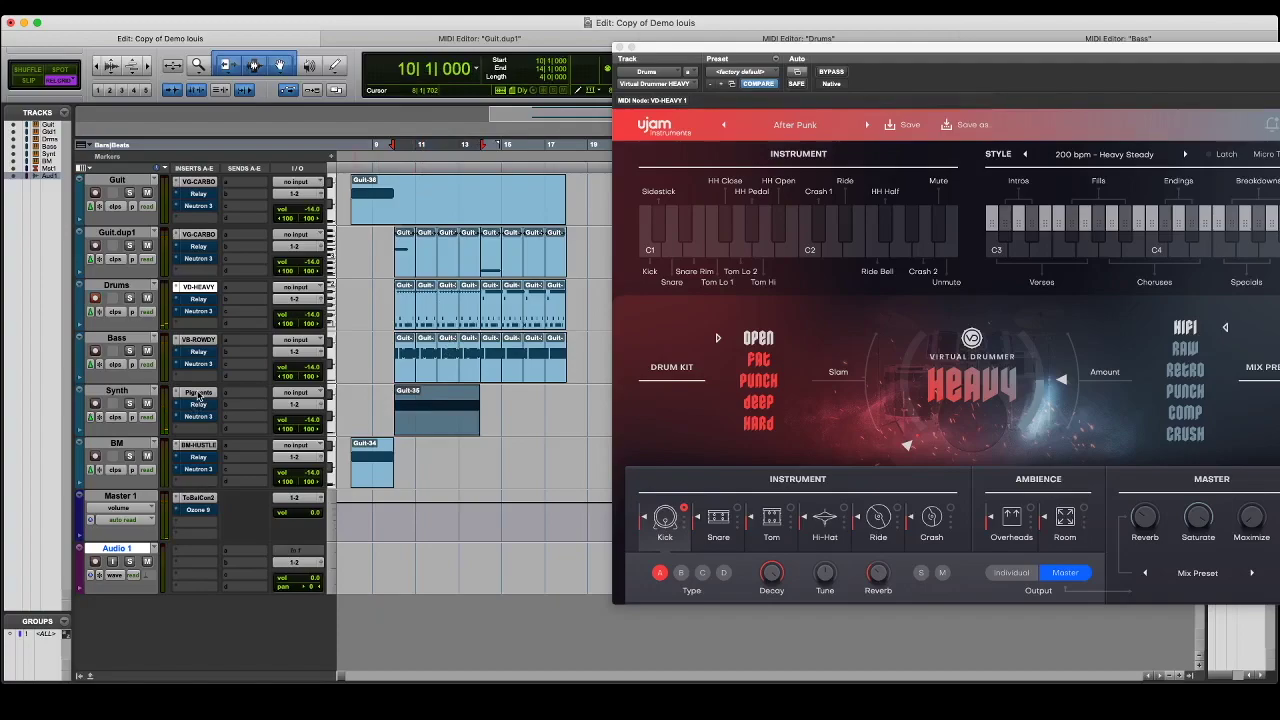
pyautogui.click(199, 394)
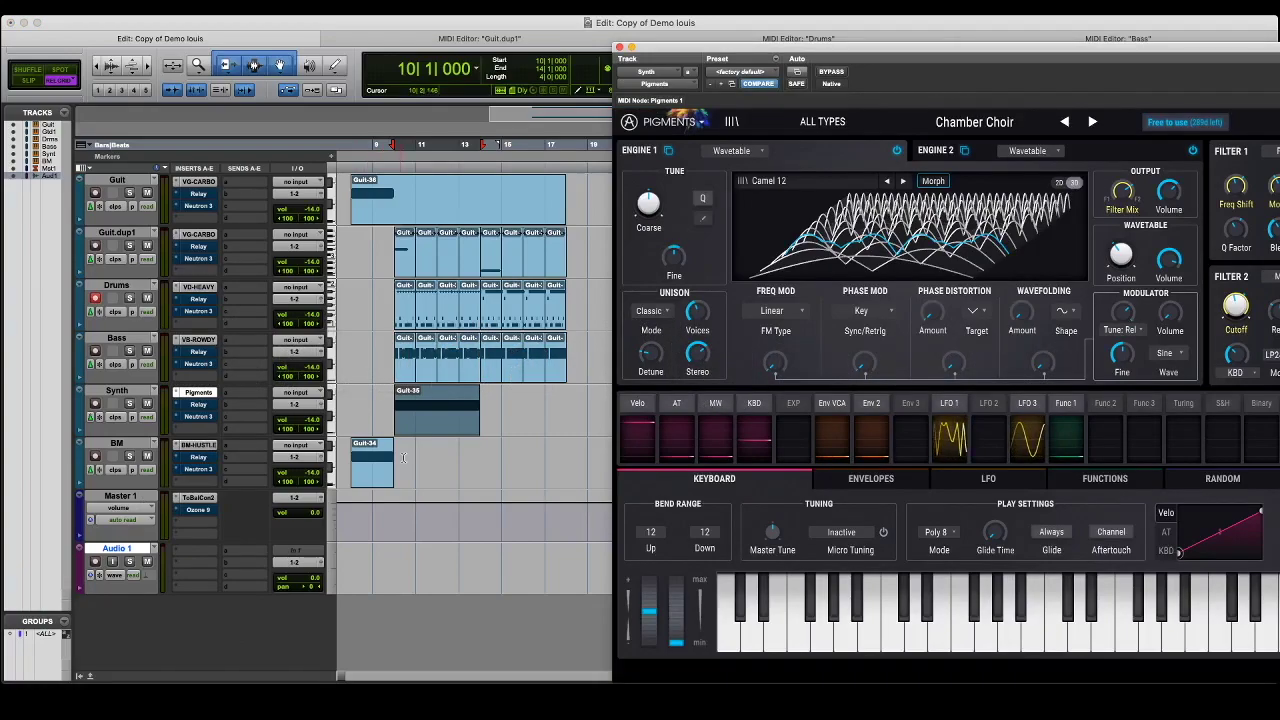
# Open Beatmaker HUSTLE on the BM track, solo that track and play its clip from bar 8
pyautogui.click(203, 443)
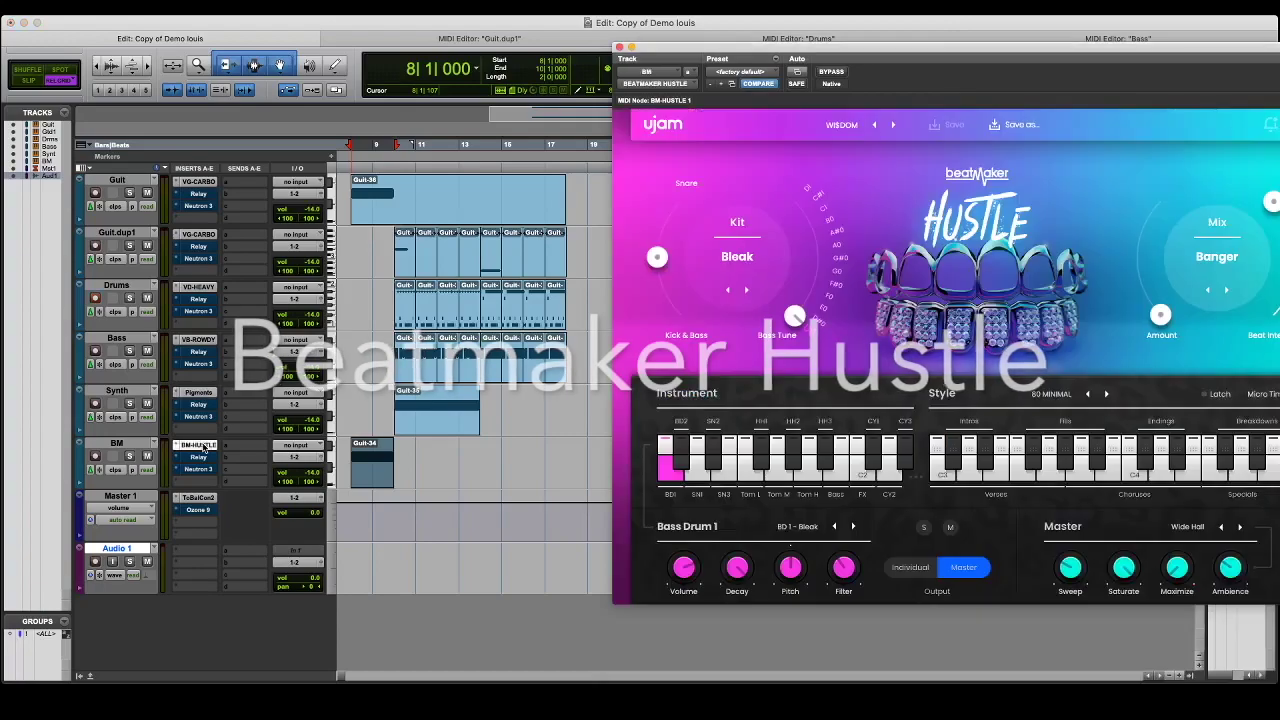
pyautogui.click(200, 445)
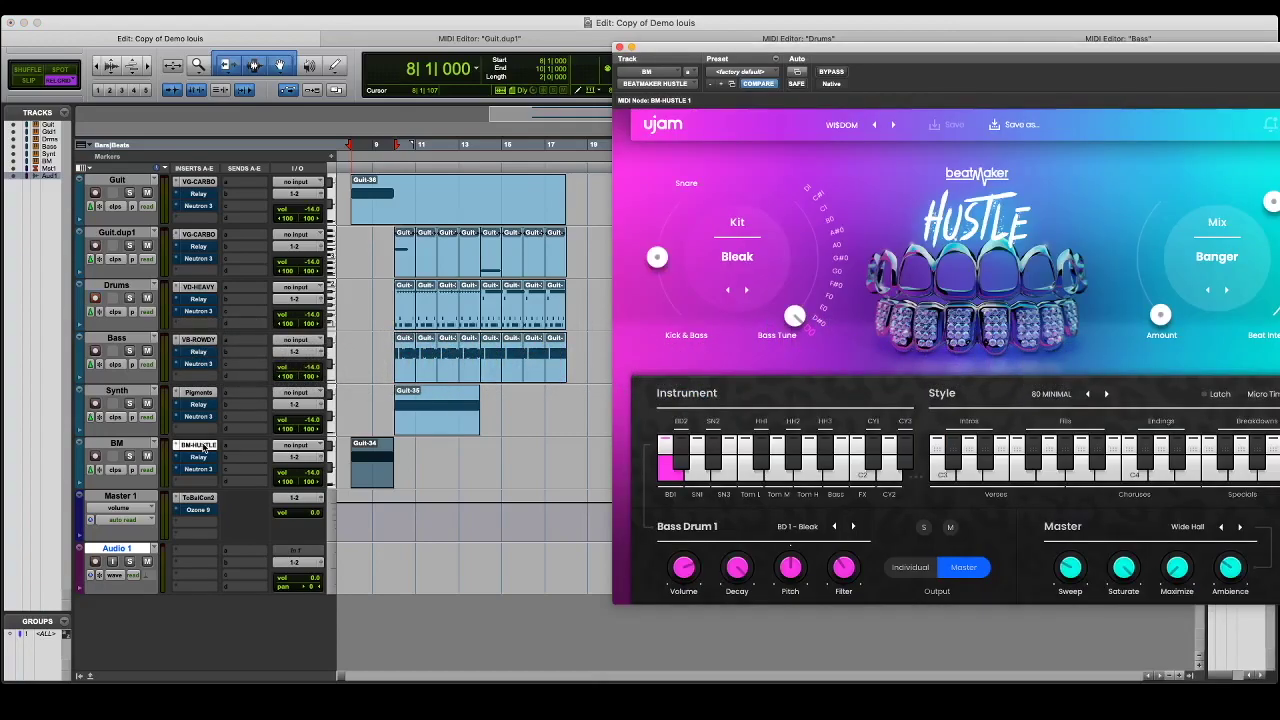
pyautogui.click(130, 456)
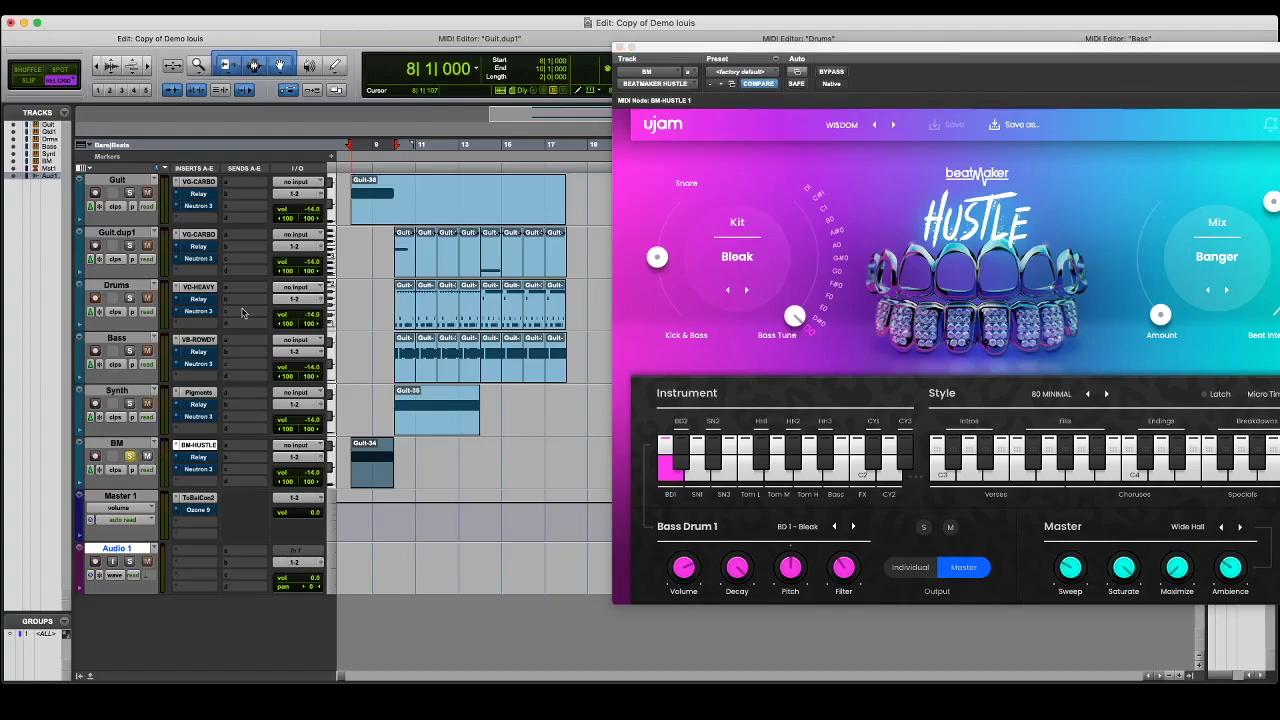
pyautogui.press('space')
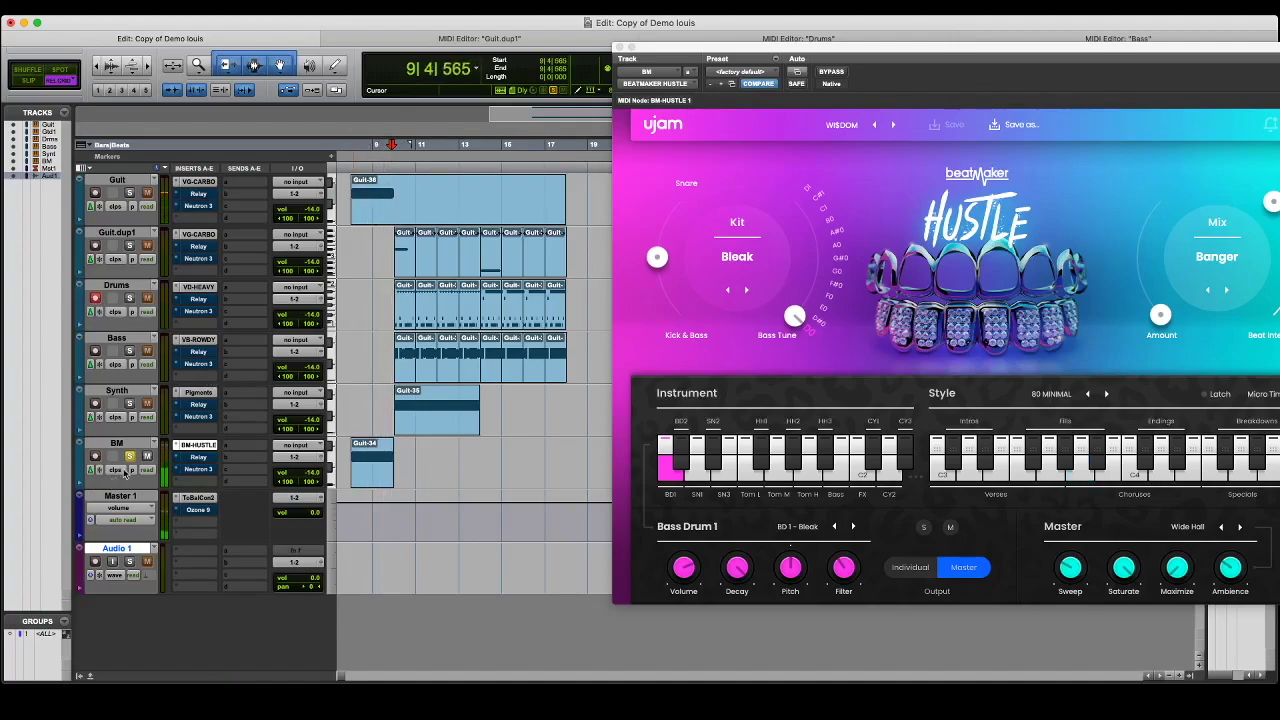
# Unsolo the BM track and play the full arrangement in passages, starting from bar 8
pyautogui.click(351, 152)
pyautogui.press('space')
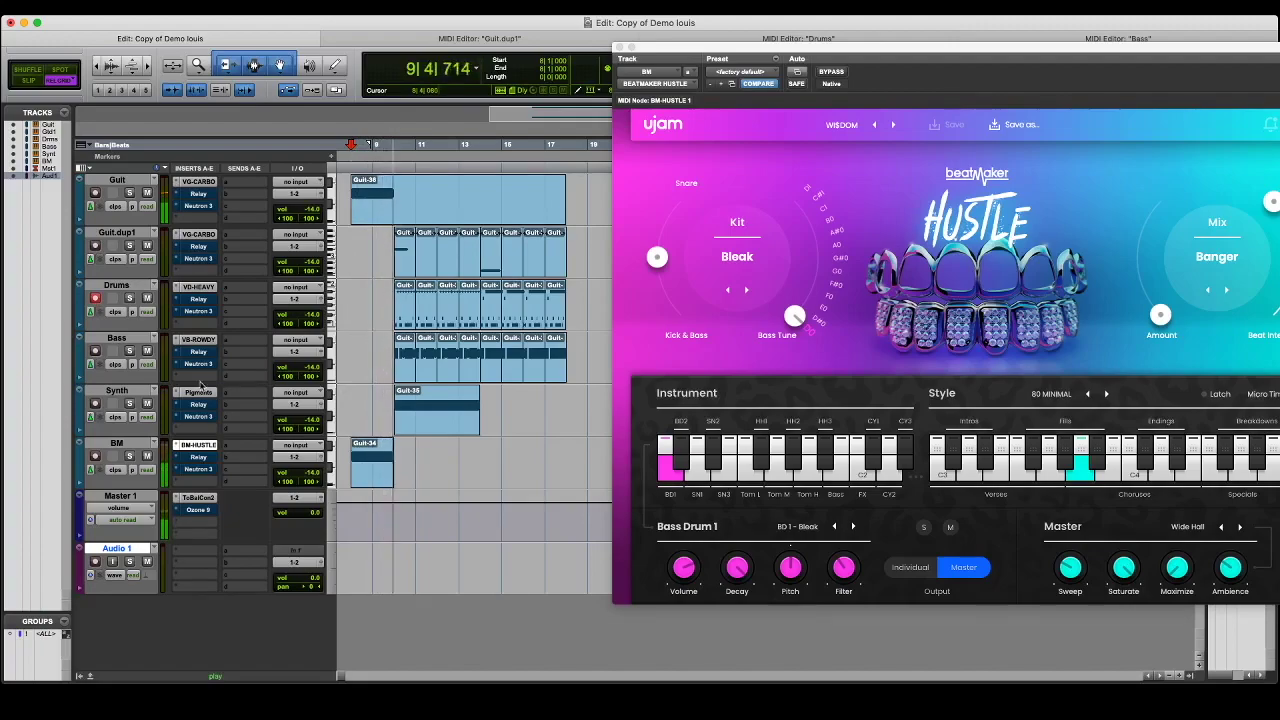
pyautogui.click(130, 404)
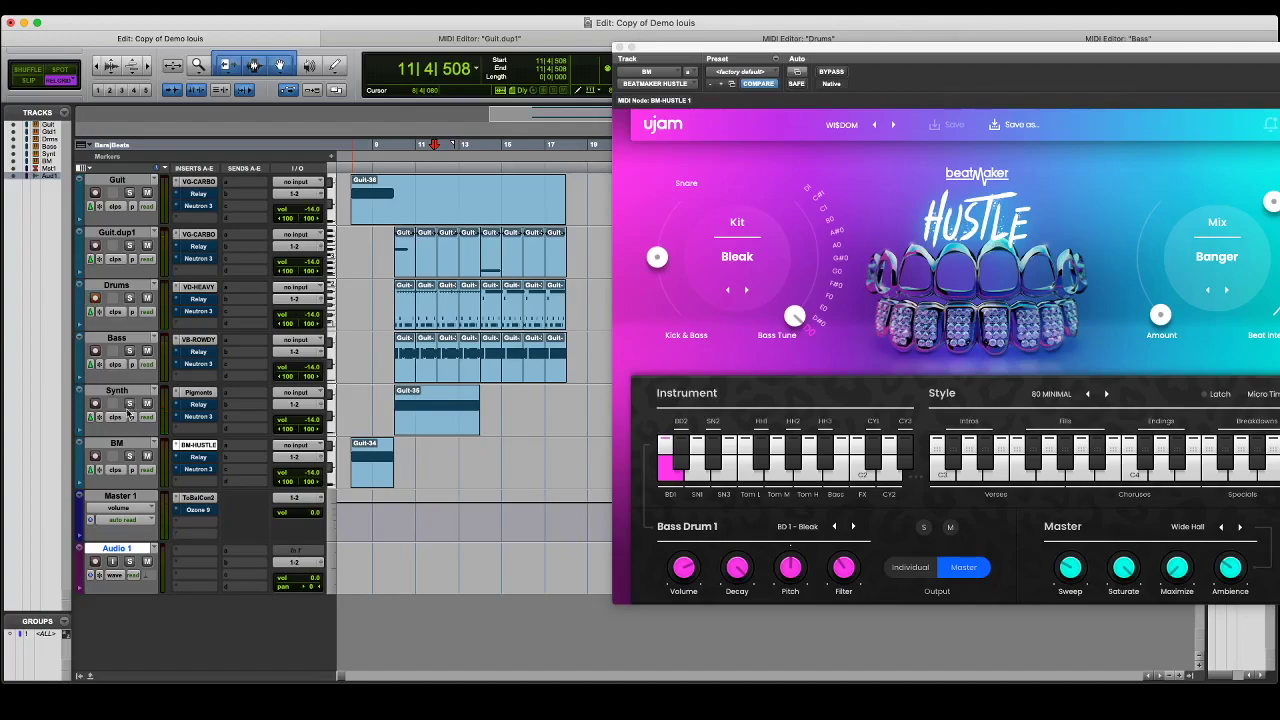
pyautogui.press('space')
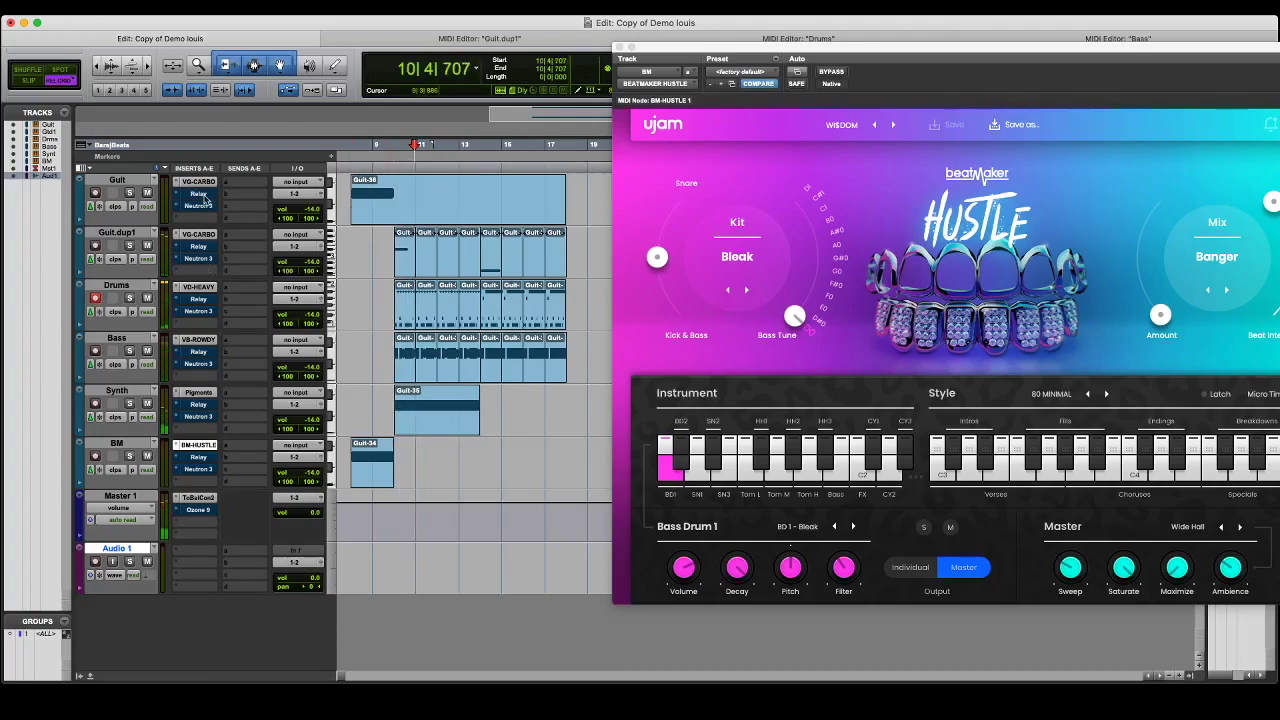
pyautogui.press('space')
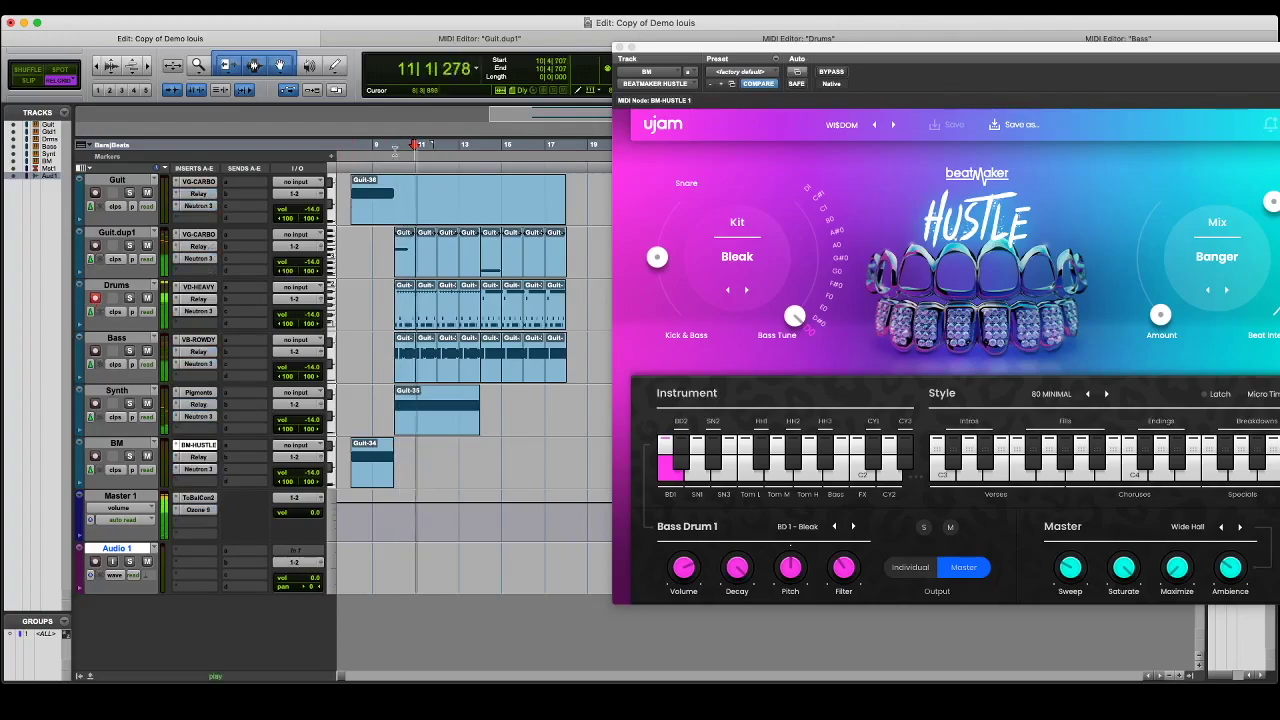